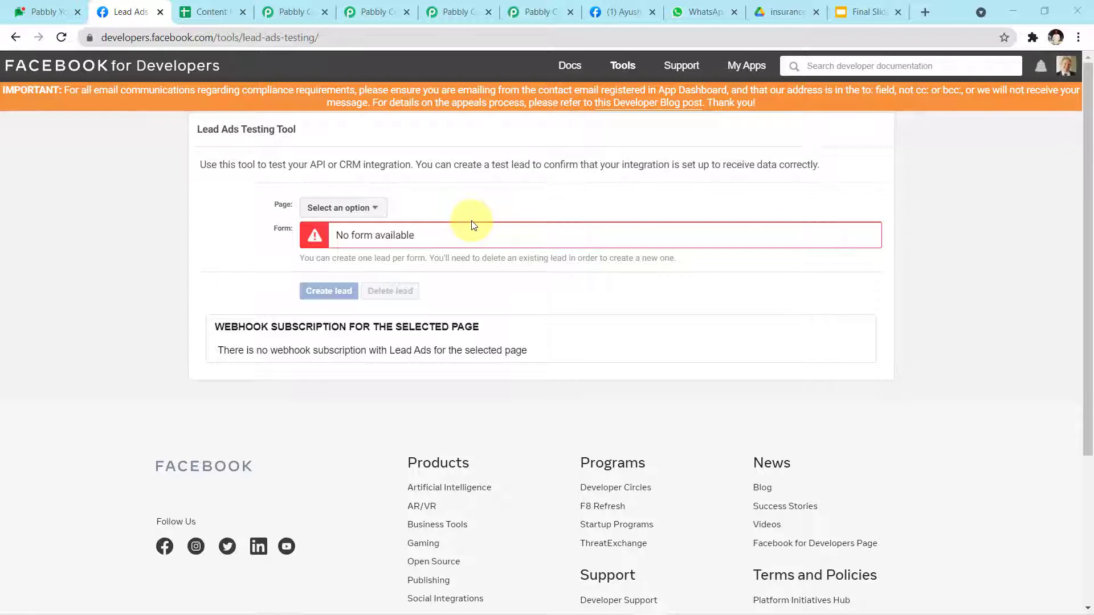
Step: Select the Ayush Herbal Store page and preview its Organic Product Brochure Form
left_click(376, 217)
scroll(381, 285, "down", 1)
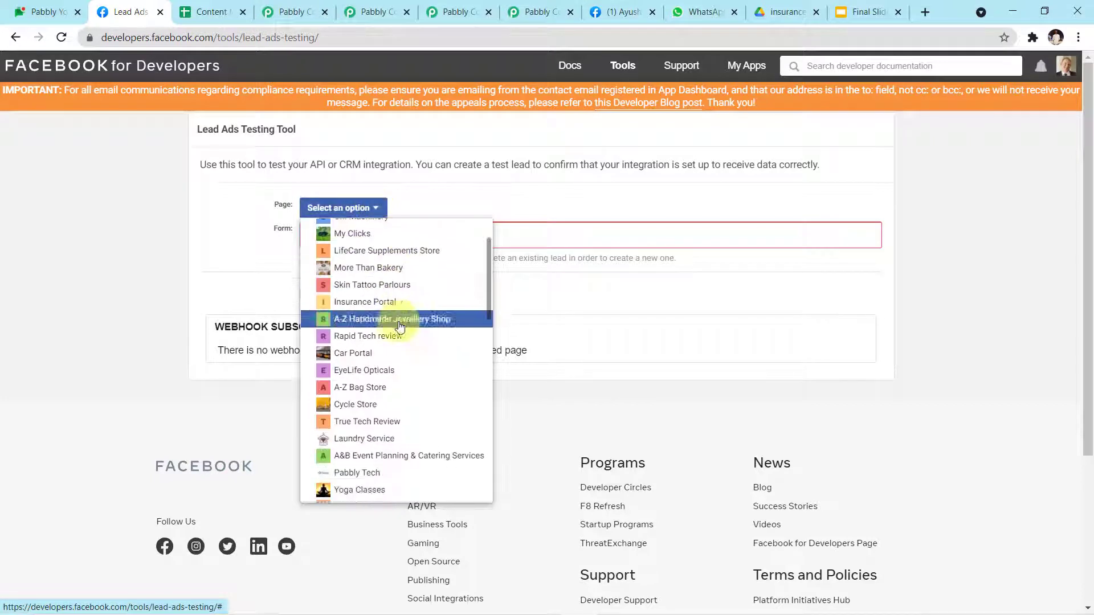
scroll(413, 359, "down", 5)
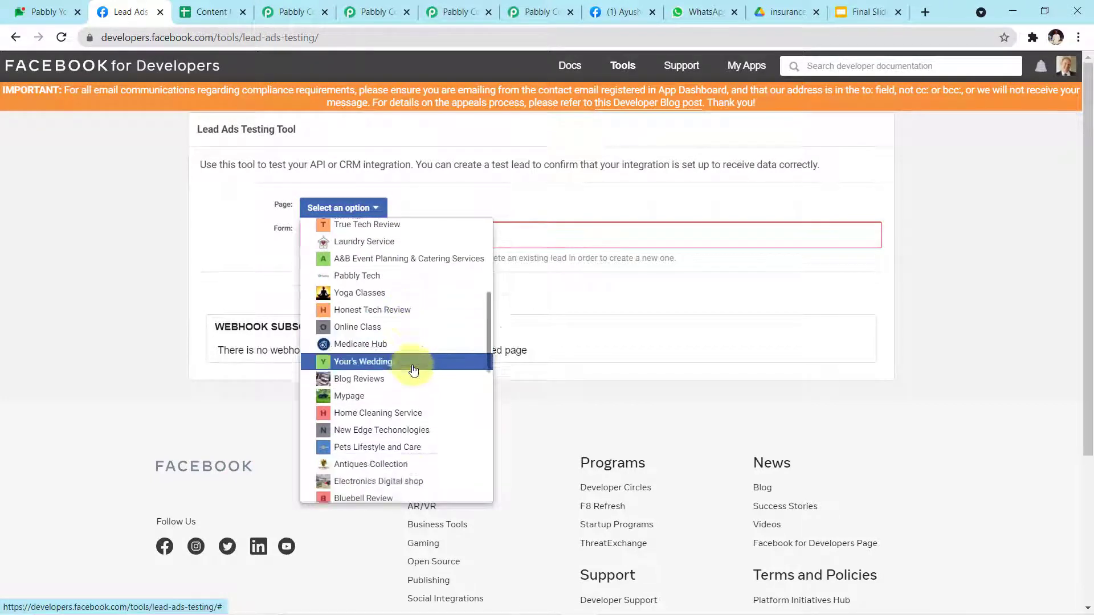
scroll(413, 370, "down", 4)
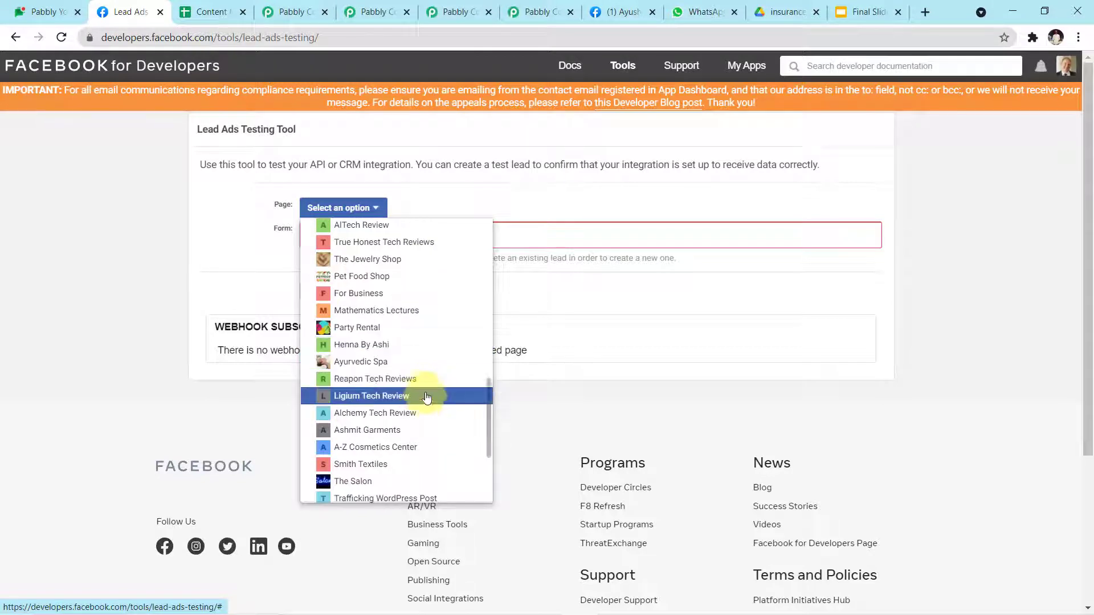
scroll(424, 396, "down", 2)
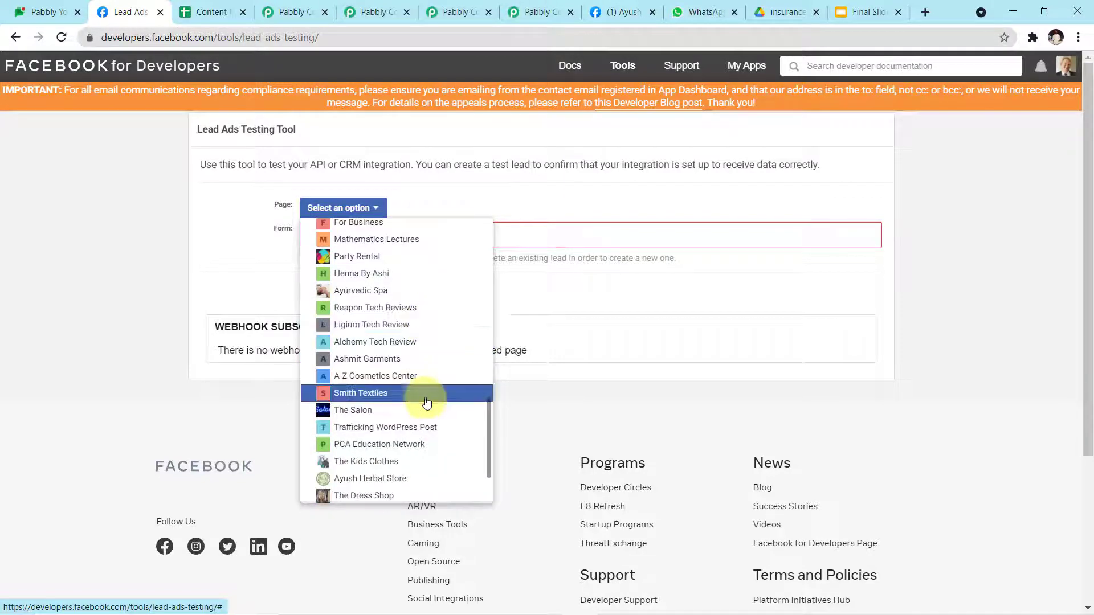
left_click(420, 479)
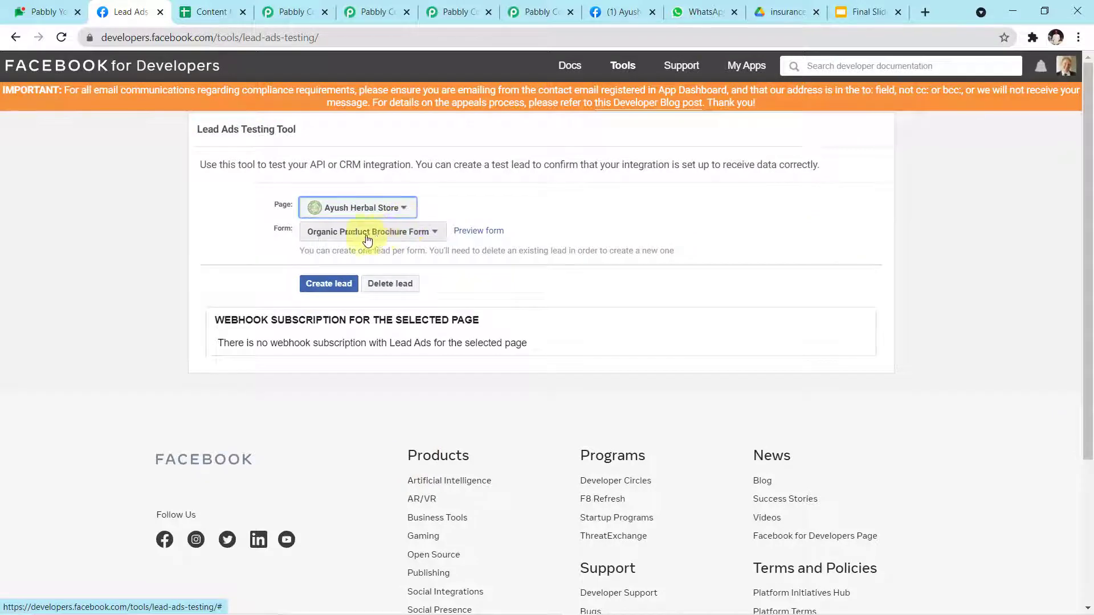
left_click(476, 235)
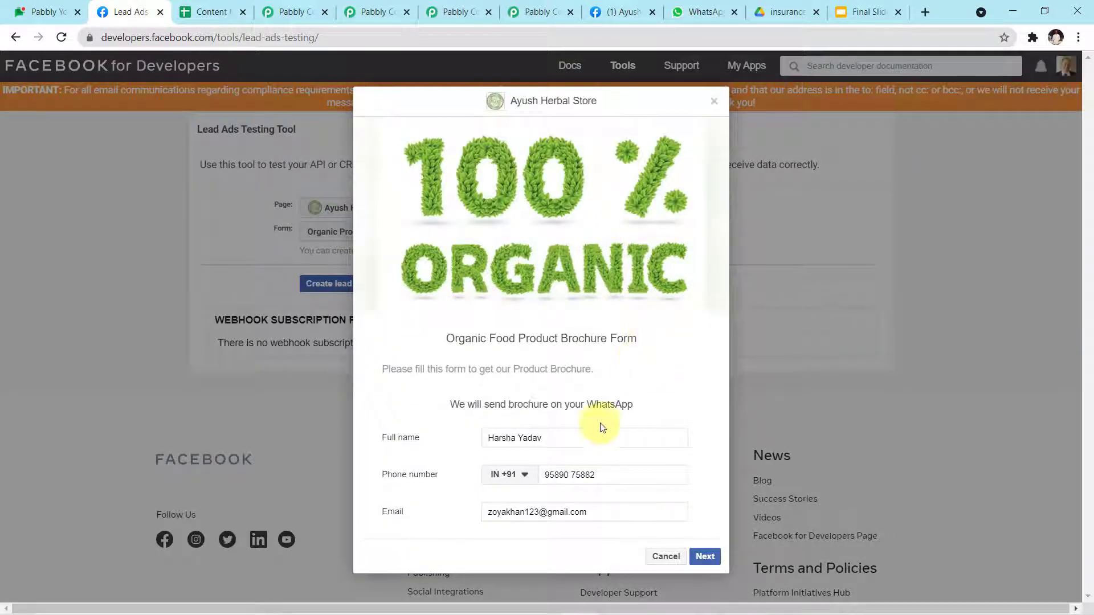
Step: Clear the sample full name, phone number and e-mail from the test lead form
left_click_drag(574, 443, 391, 427)
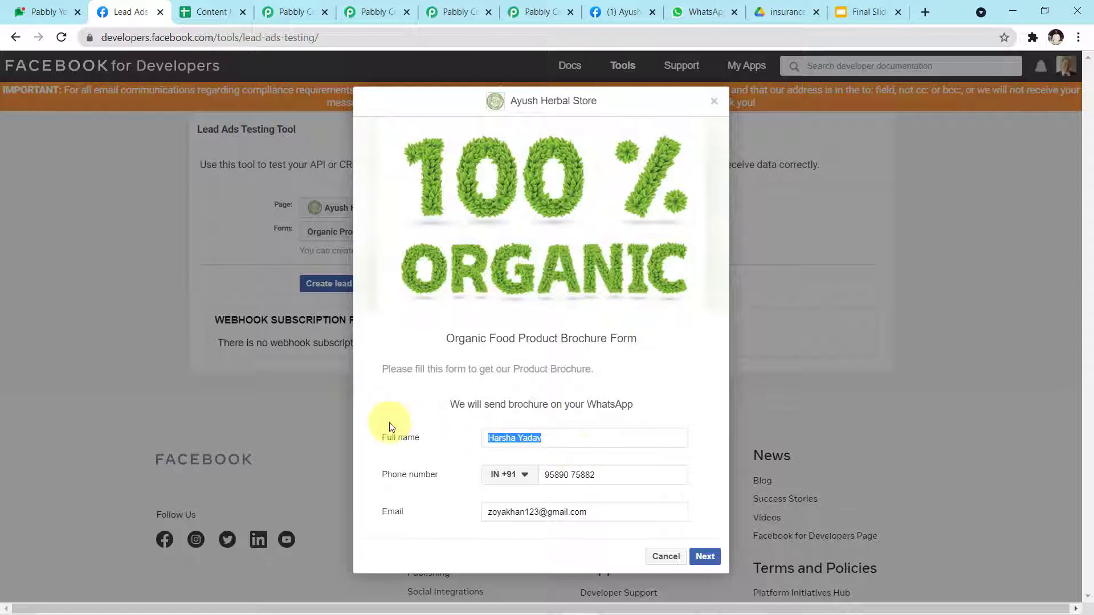
key("BackSpace")
left_click_drag(679, 479, 469, 462)
key("BackSpace")
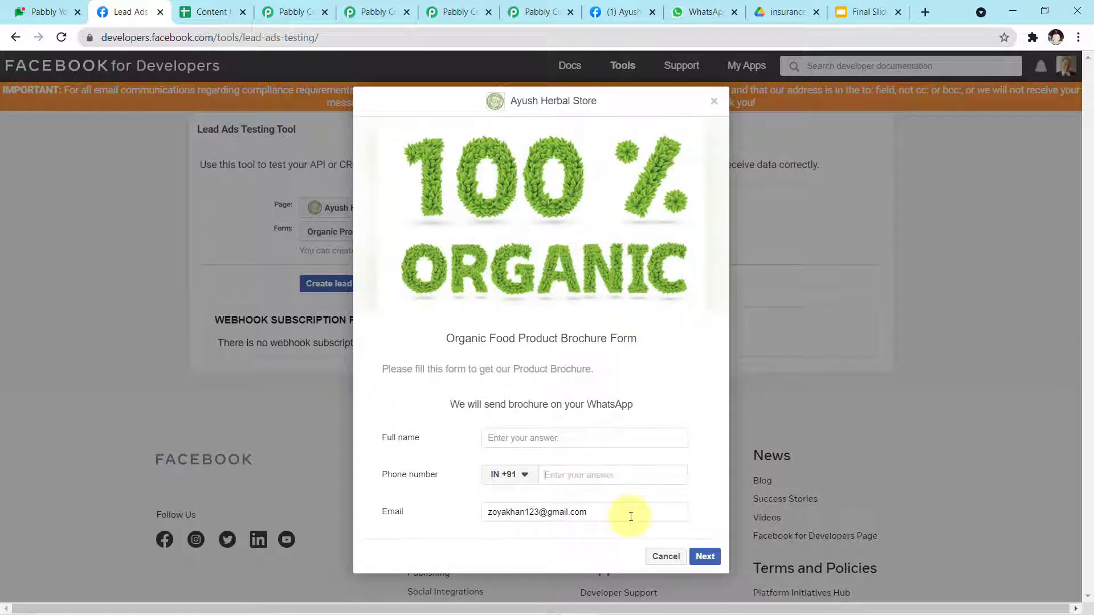
left_click_drag(631, 517, 381, 516)
key("BackSpace")
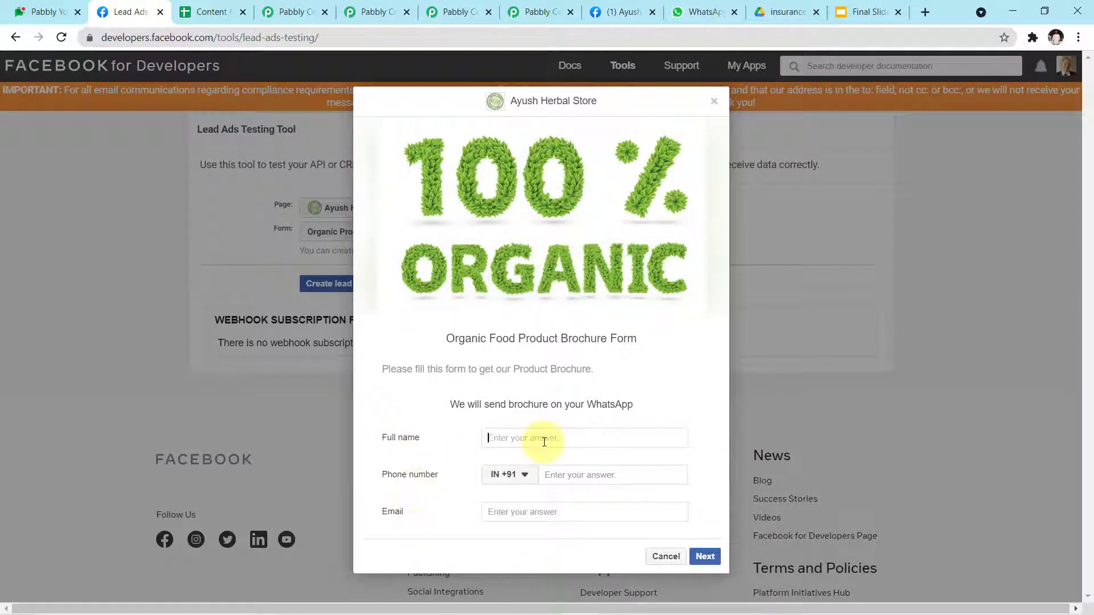
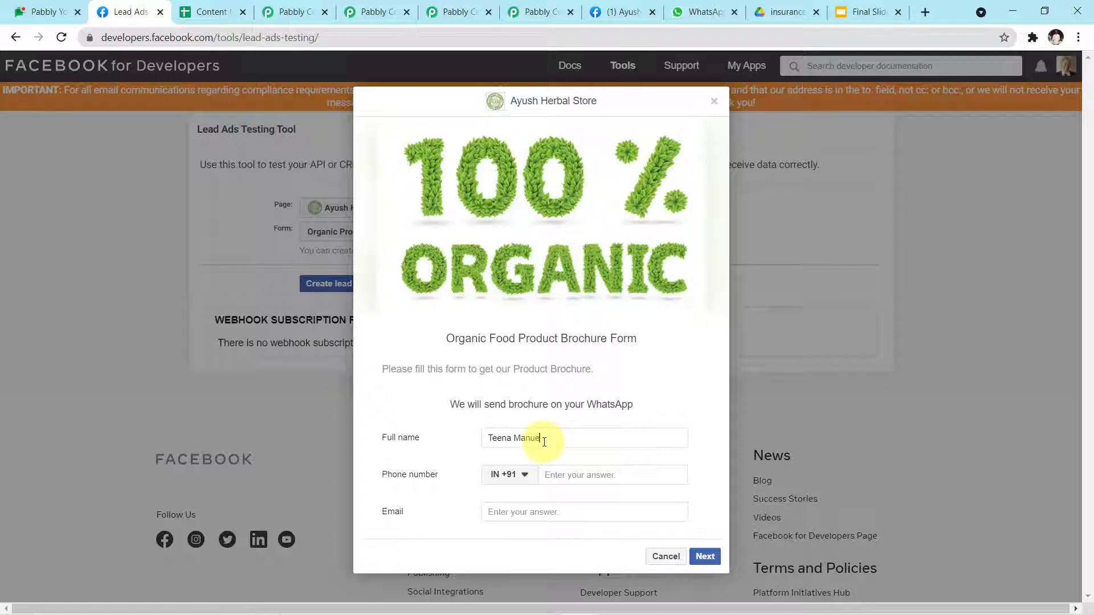
Step: Fill in the lead's full name, phone number and e-mail address
left_click(563, 478)
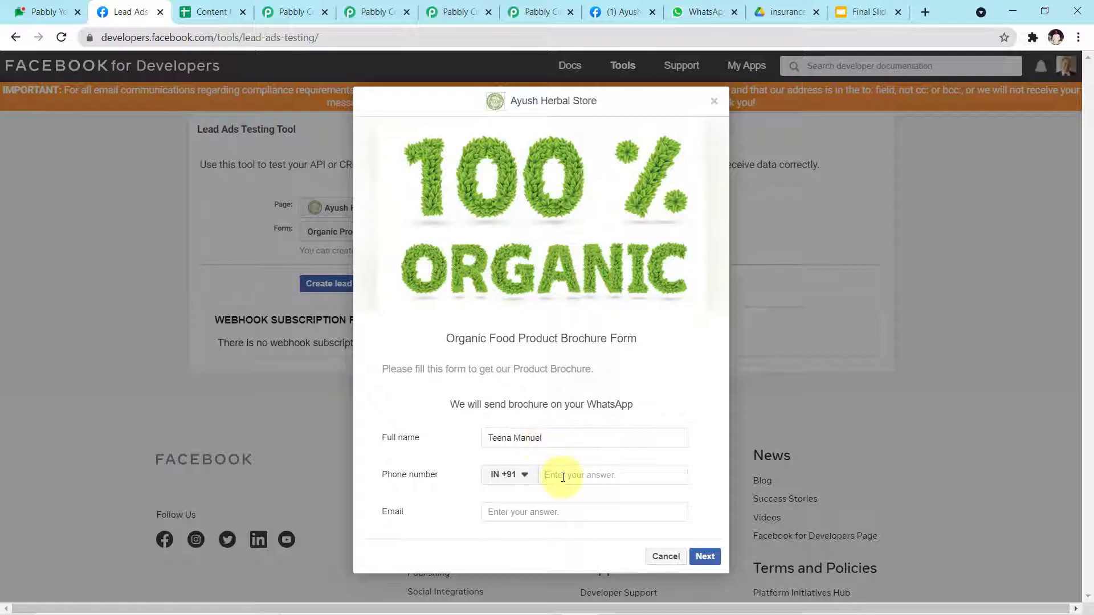
left_click(552, 519)
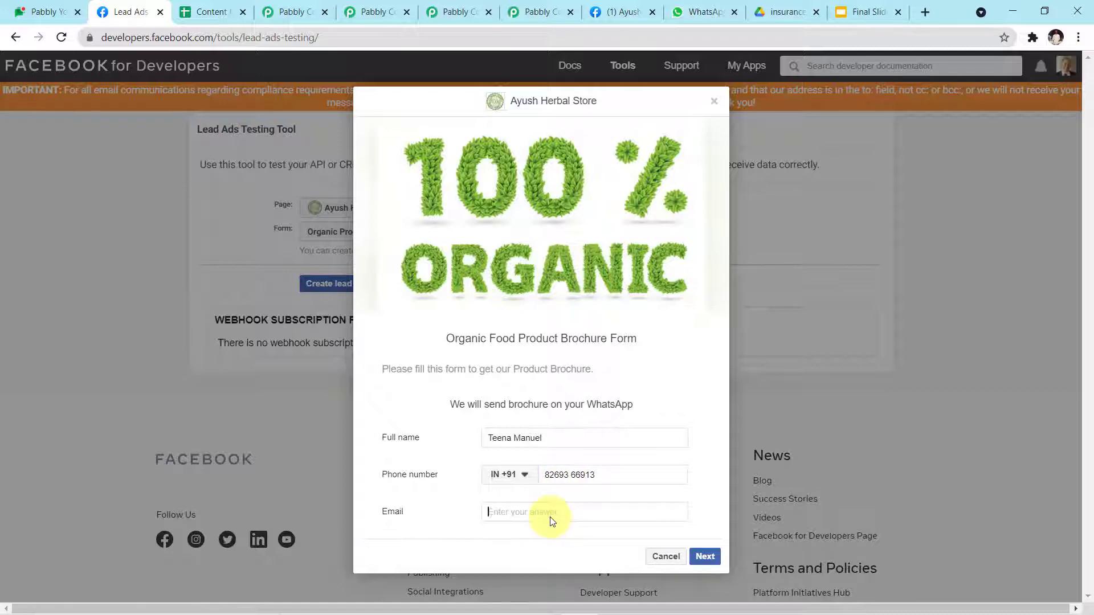
type("teena")
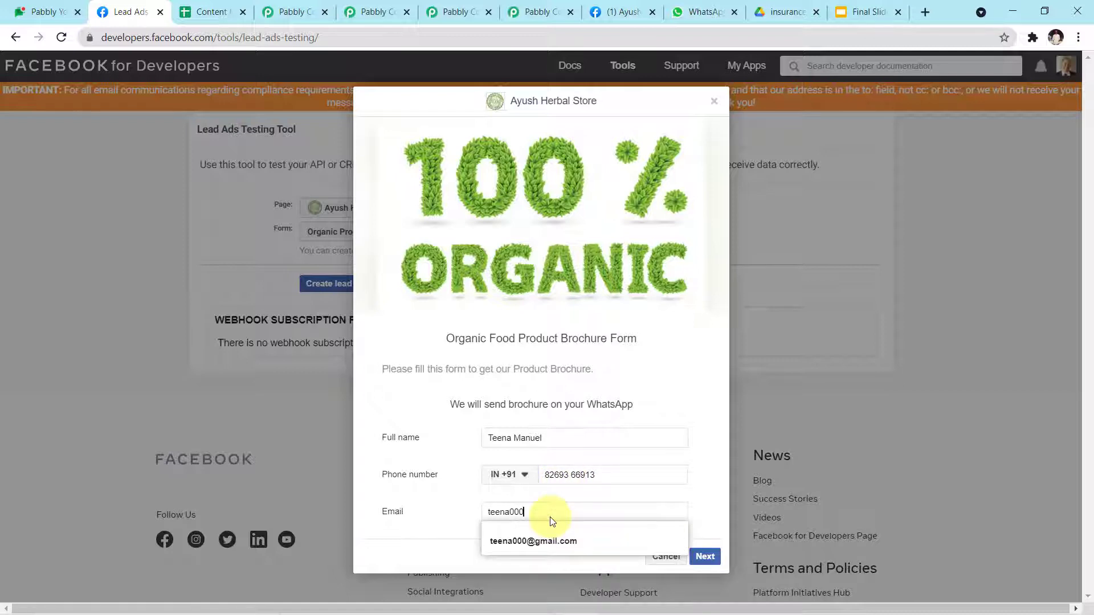
type("000")
double_click(572, 512)
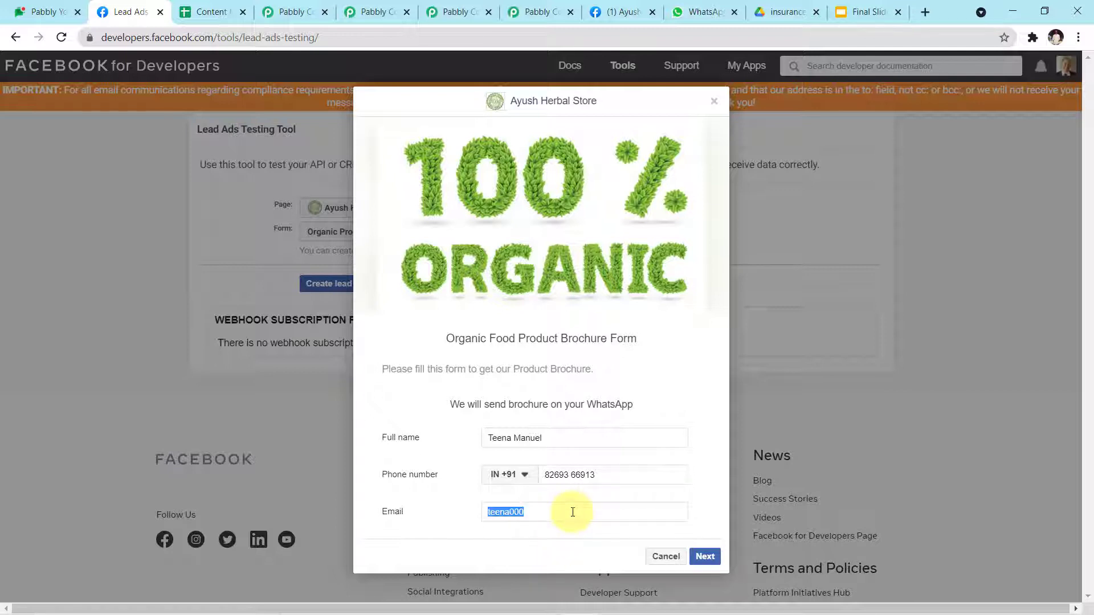
type("tee")
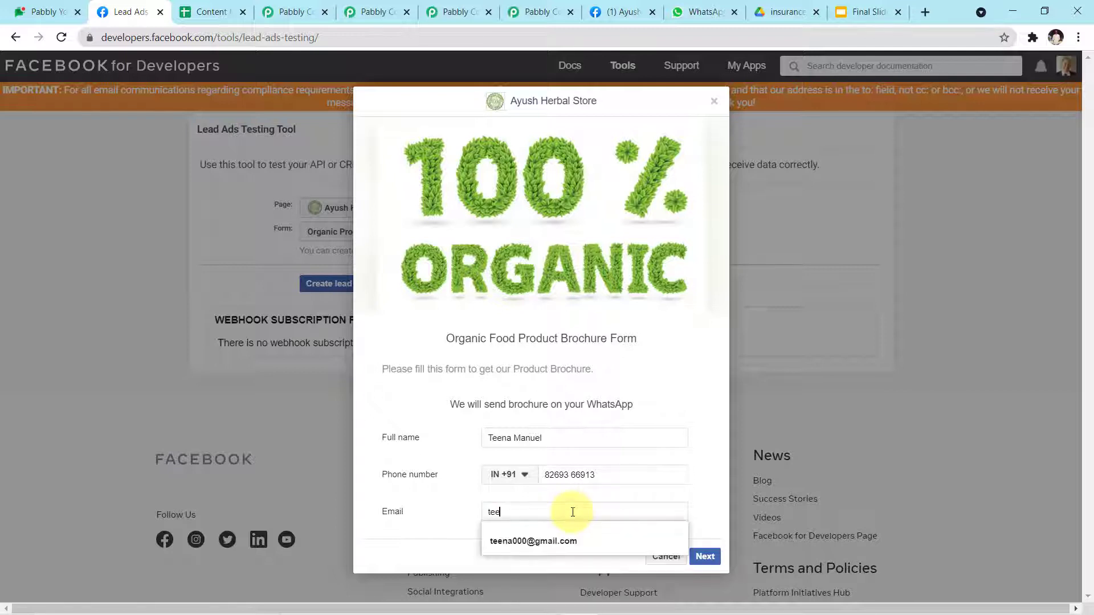
left_click(569, 539)
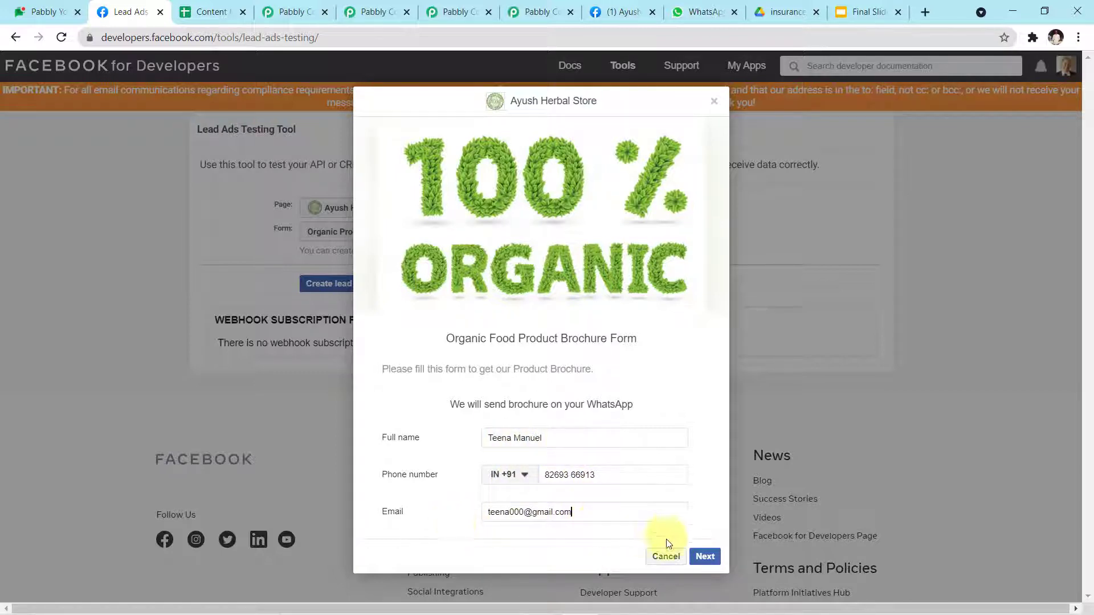
Step: Submit the test lead past the terms step, then check WhatsApp Web for the message
left_click(704, 557)
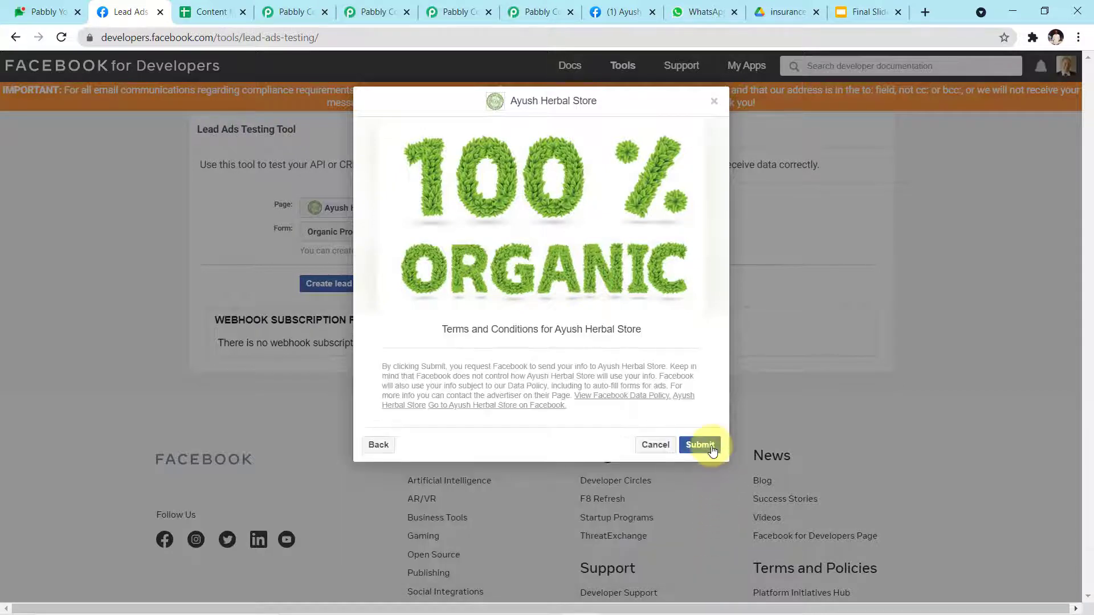
left_click(713, 449)
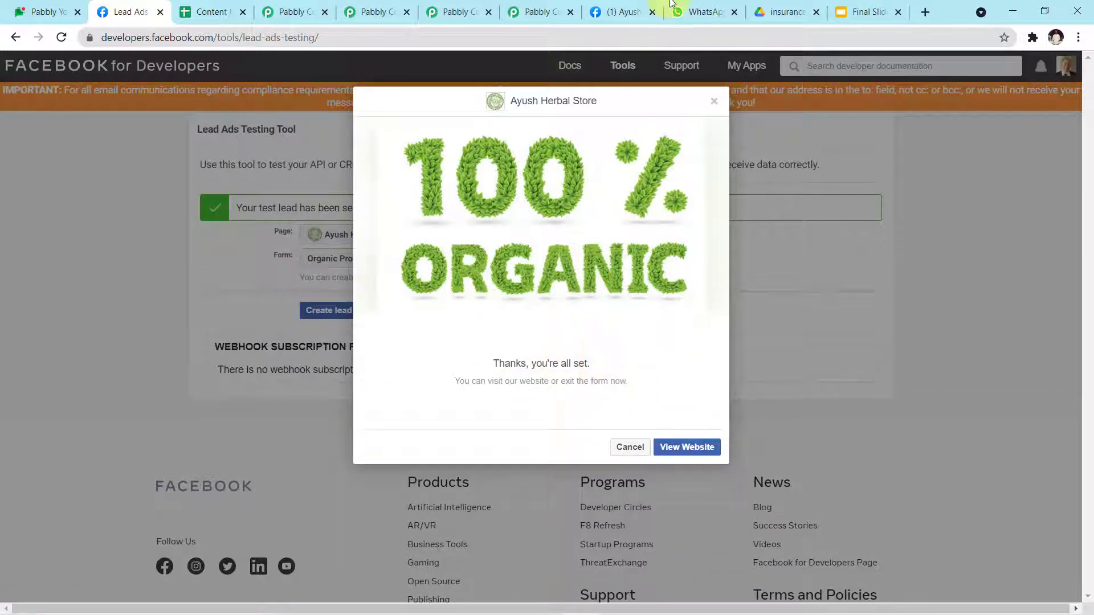
left_click(684, 12)
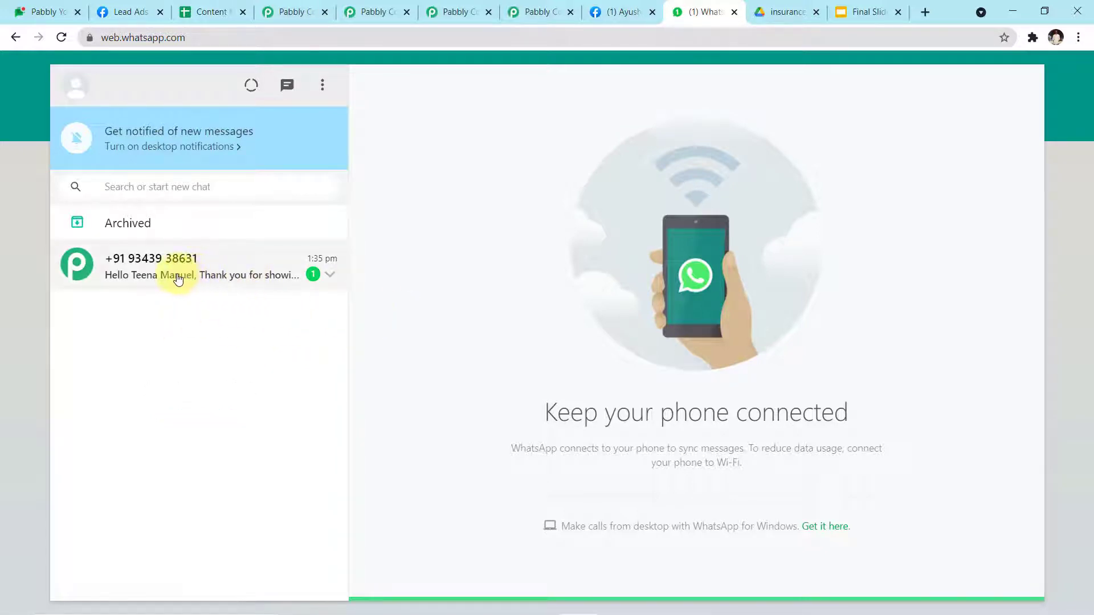
Step: Open the new Ayush Herbal Store chat and select its drive.google.com brochure link for copying
left_click(271, 278)
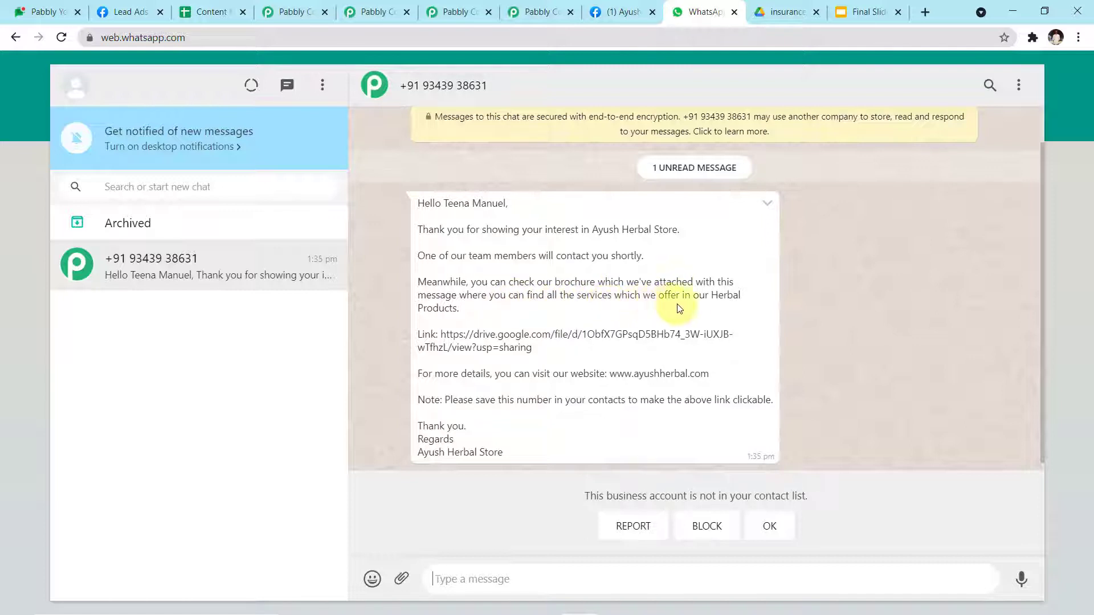
left_click_drag(441, 334, 578, 355)
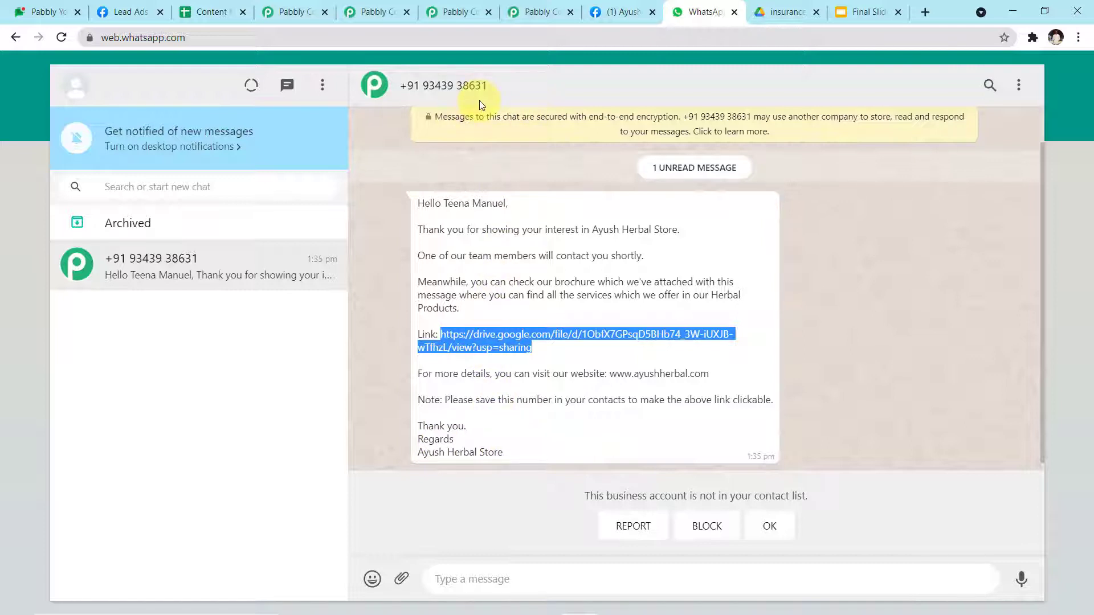
right_click(493, 345)
Step: Copy the brochure link and load it in a new browser tab
left_click(514, 359)
left_click(924, 11)
left_click(817, 34)
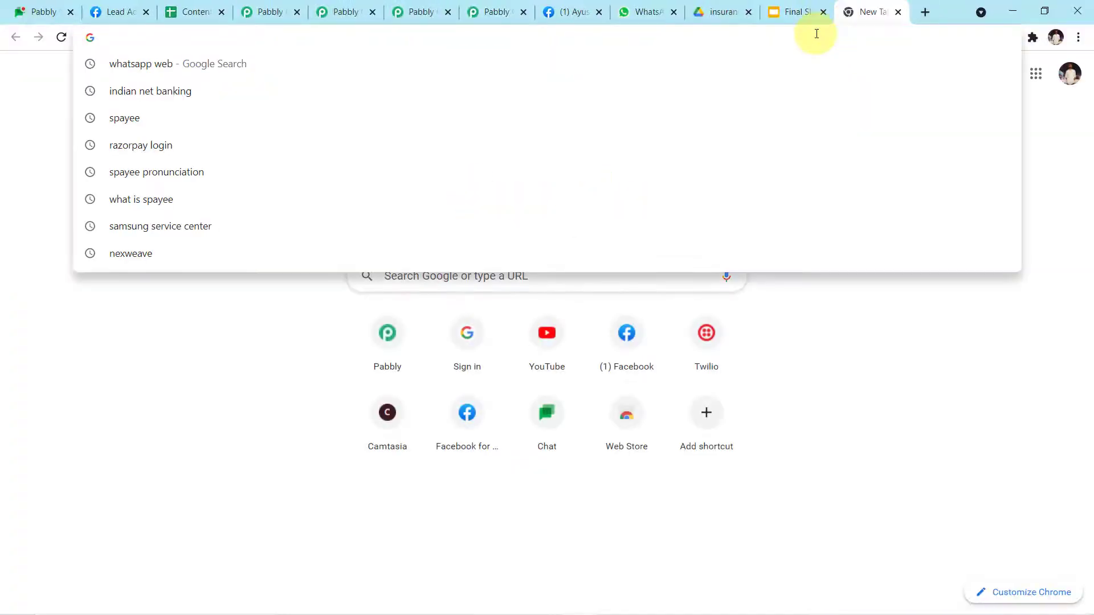
key("ctrl+v")
key("Return")
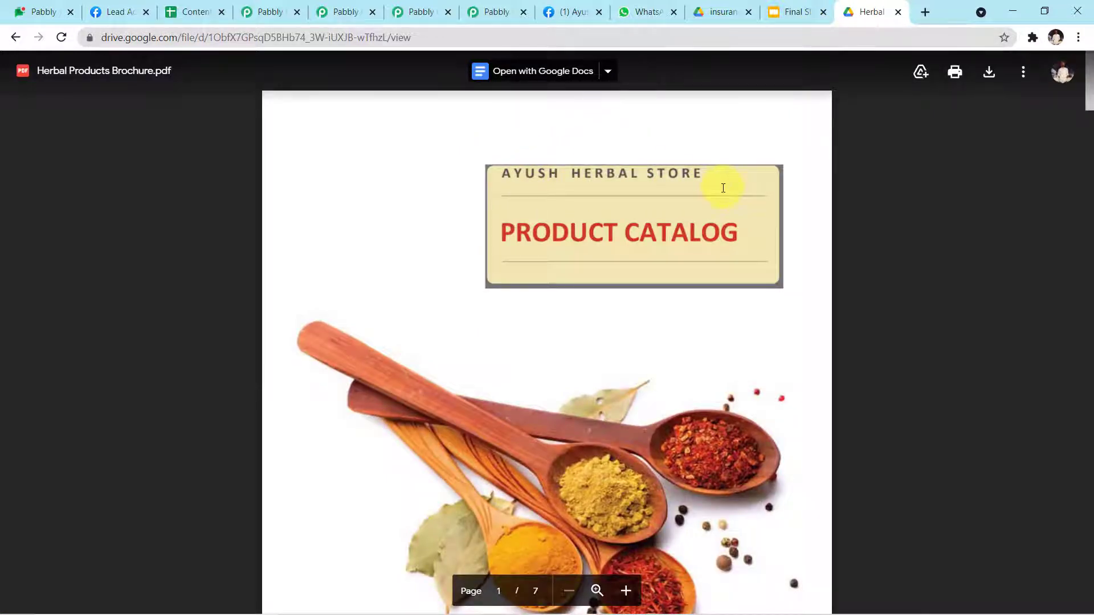
Step: Scroll through the seven pages of Herbal Products Brochure.pdf and back to the top
scroll(723, 188, "down", 20)
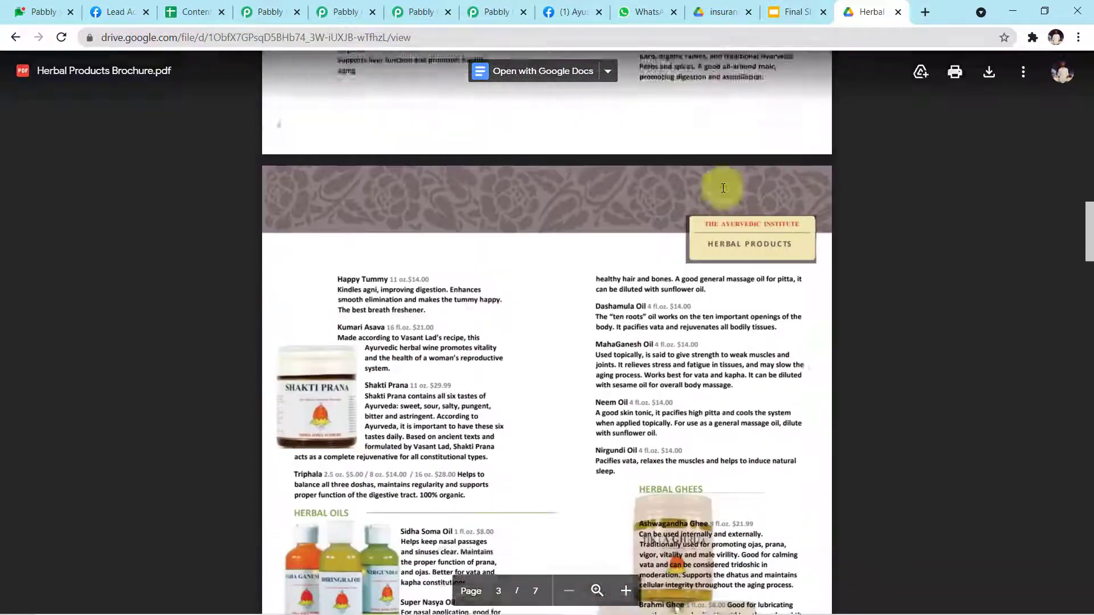
scroll(723, 188, "down", 13)
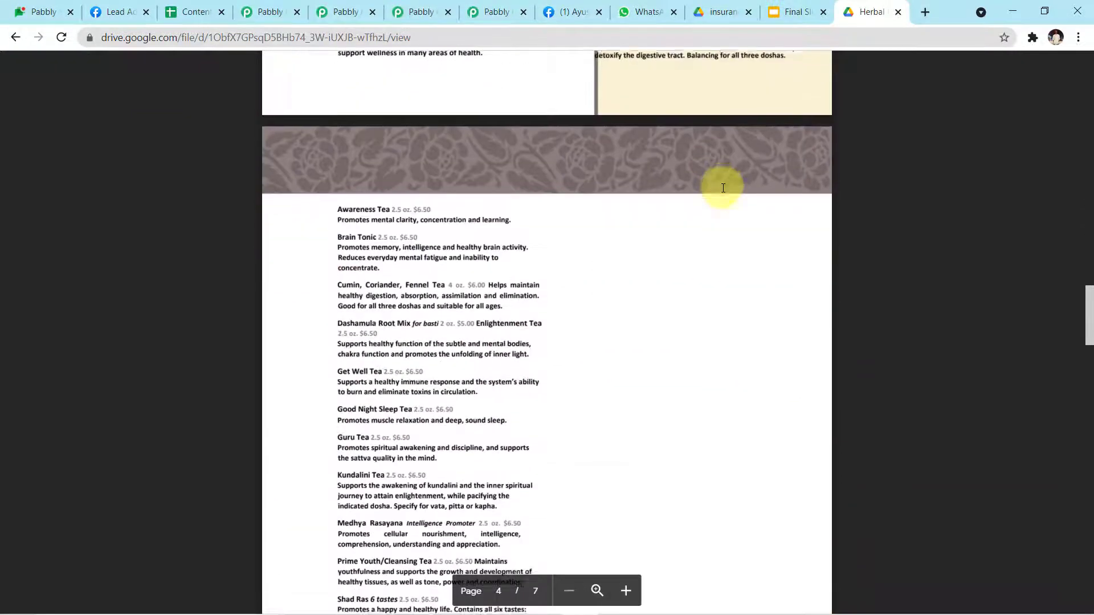
scroll(723, 188, "down", 4)
scroll(723, 188, "up", 12)
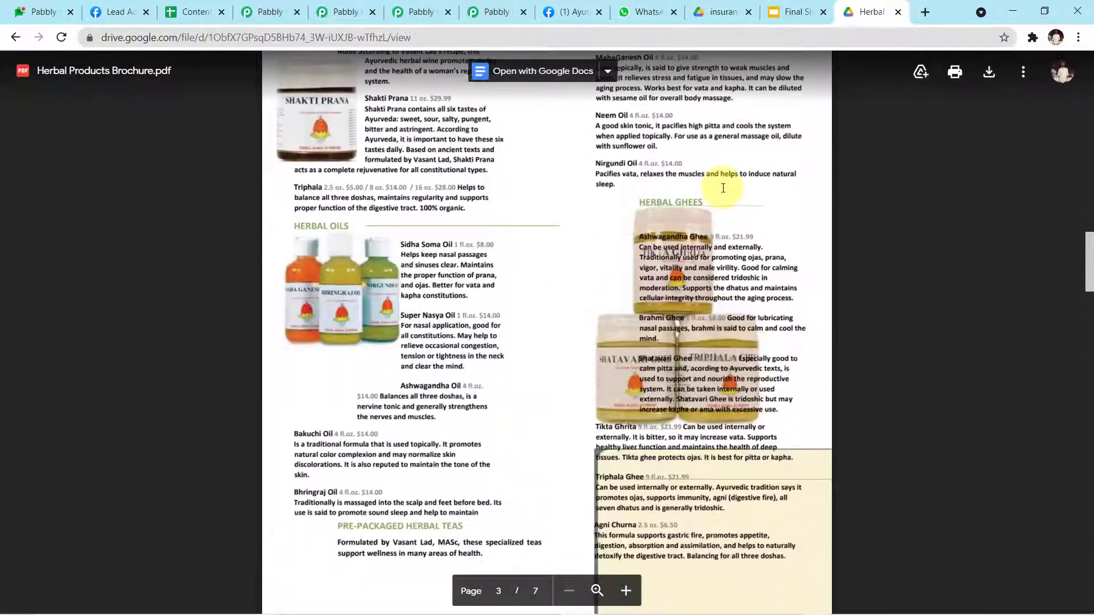
scroll(723, 188, "up", 10)
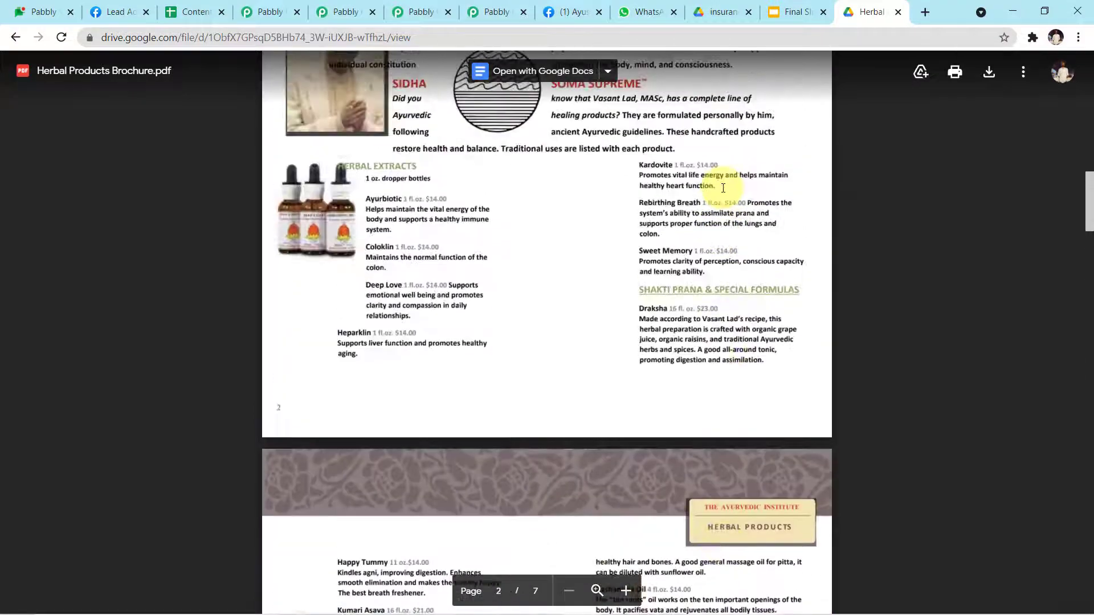
scroll(723, 188, "up", 11)
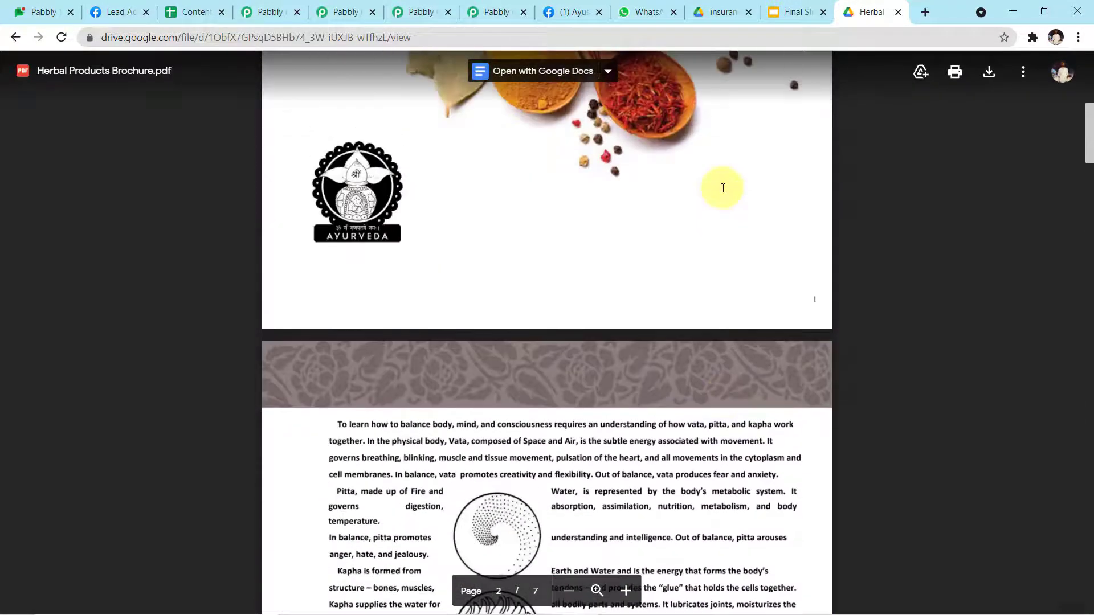
scroll(723, 188, "up", 9)
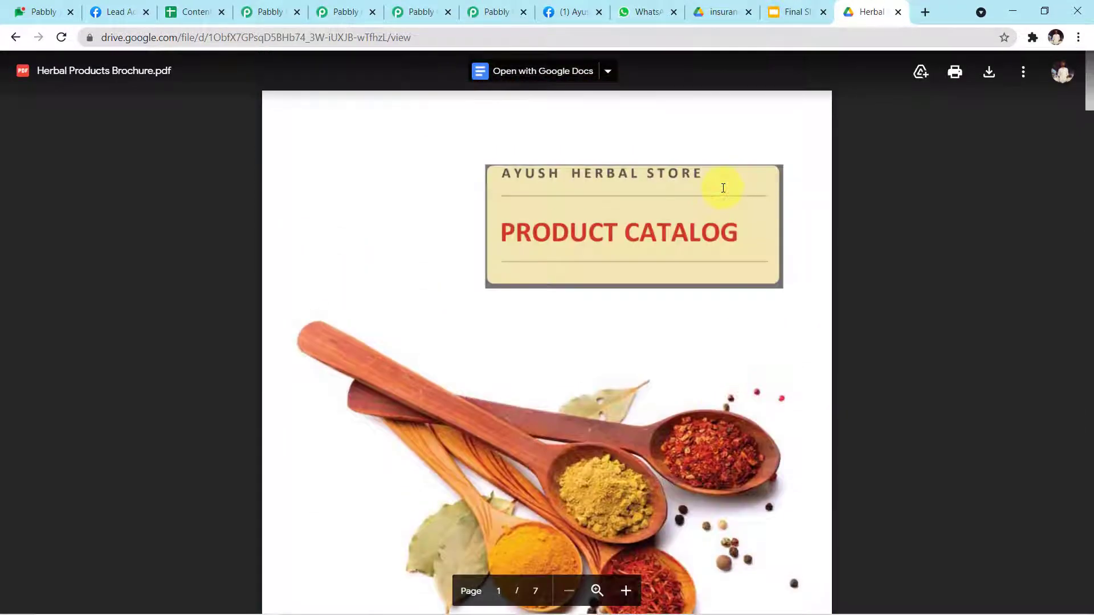
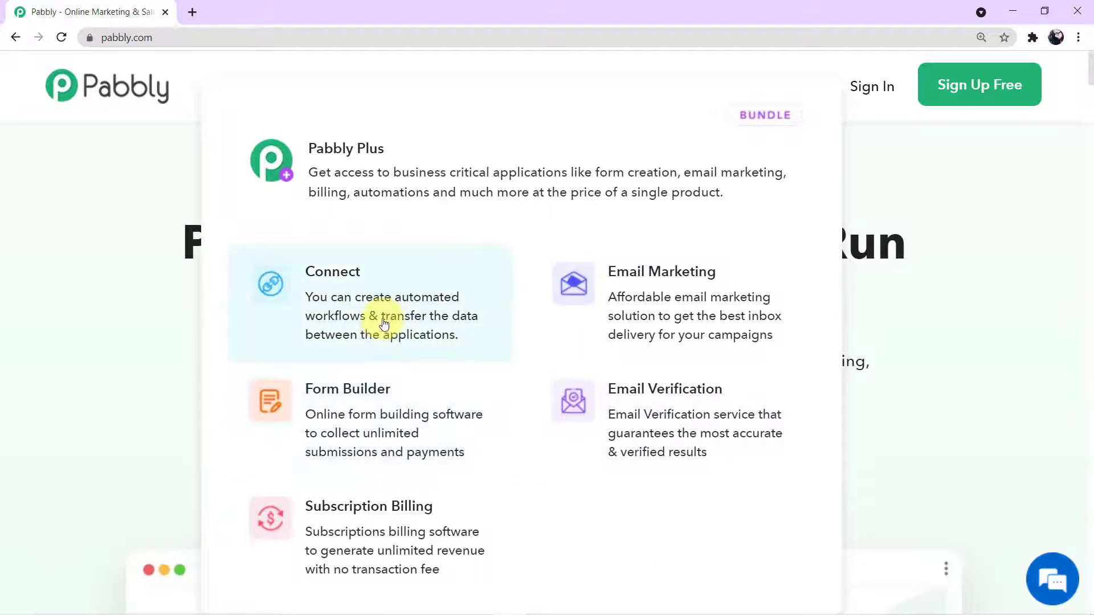
Step: From the Pabbly Connect product page, sign in and scroll the Apps page to Pabbly Connect
left_click(384, 322)
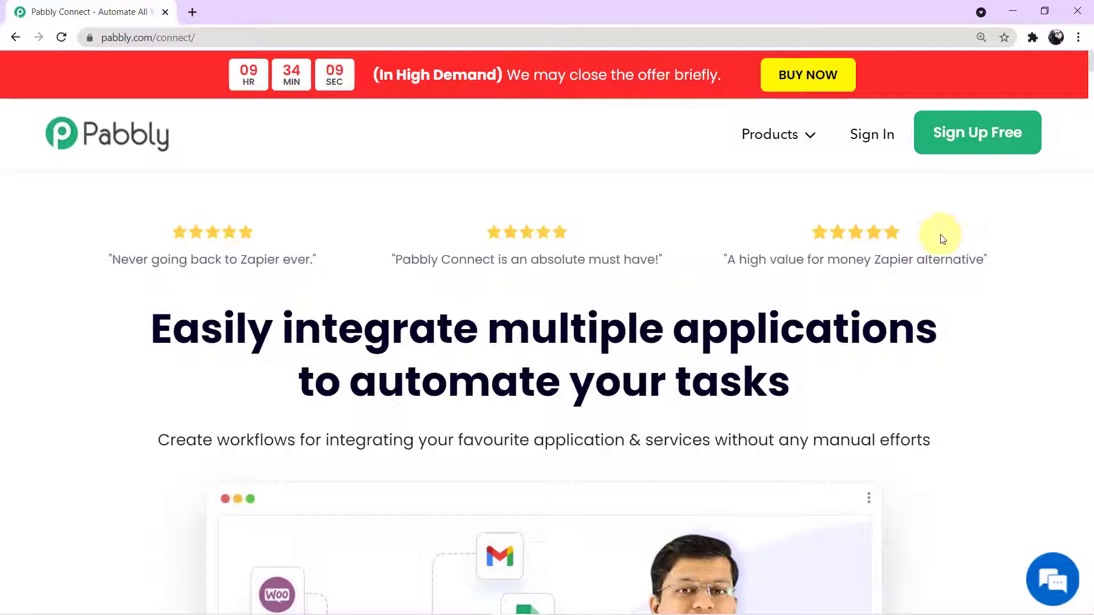
left_click(882, 139)
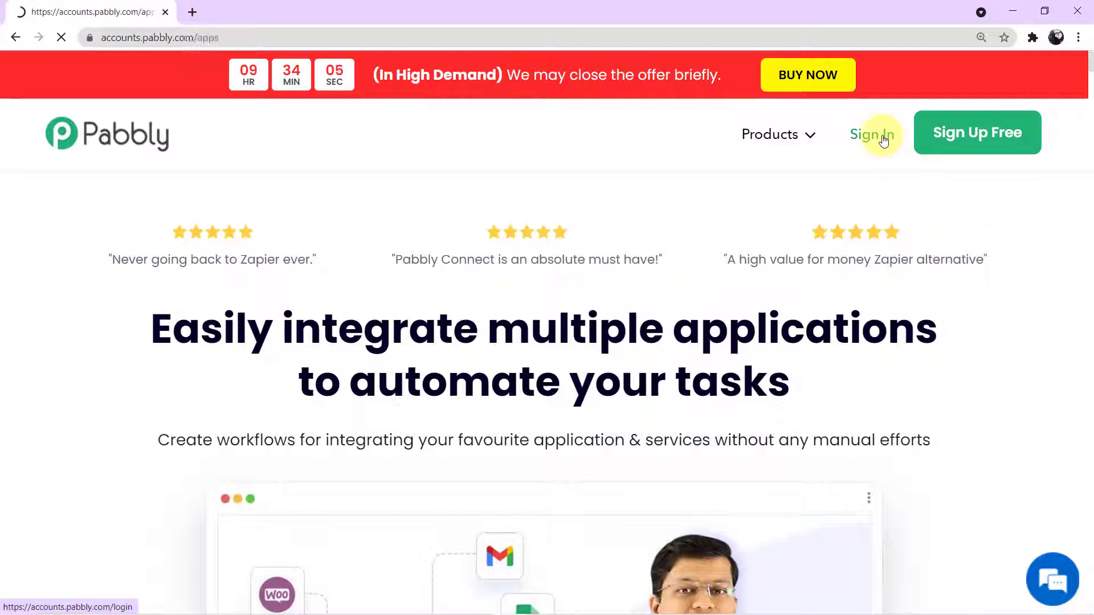
scroll(826, 194, "down", 3)
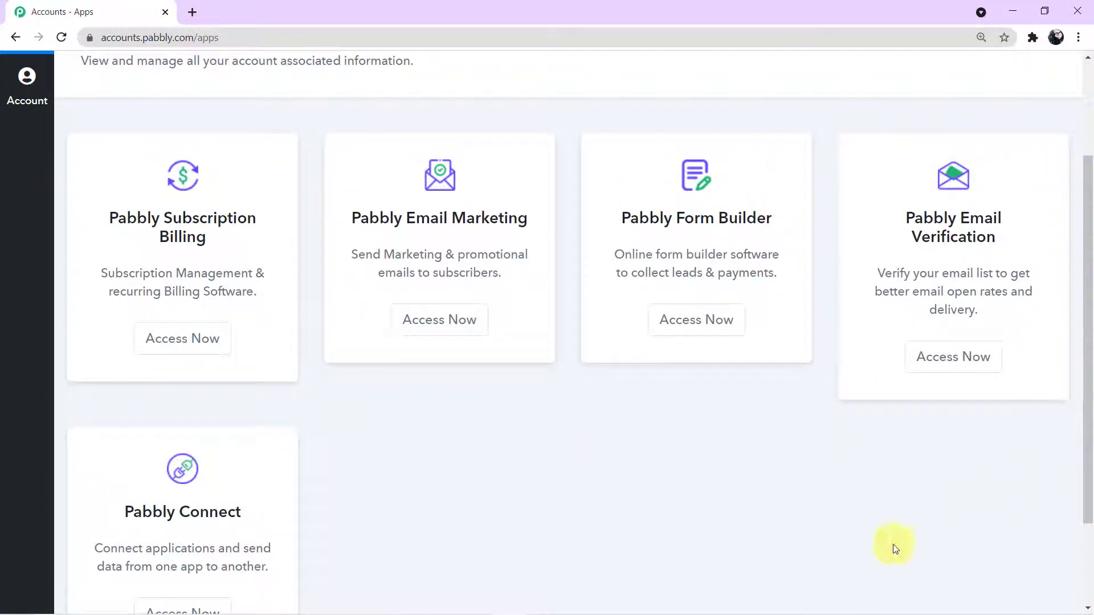
scroll(894, 548, "down", 1)
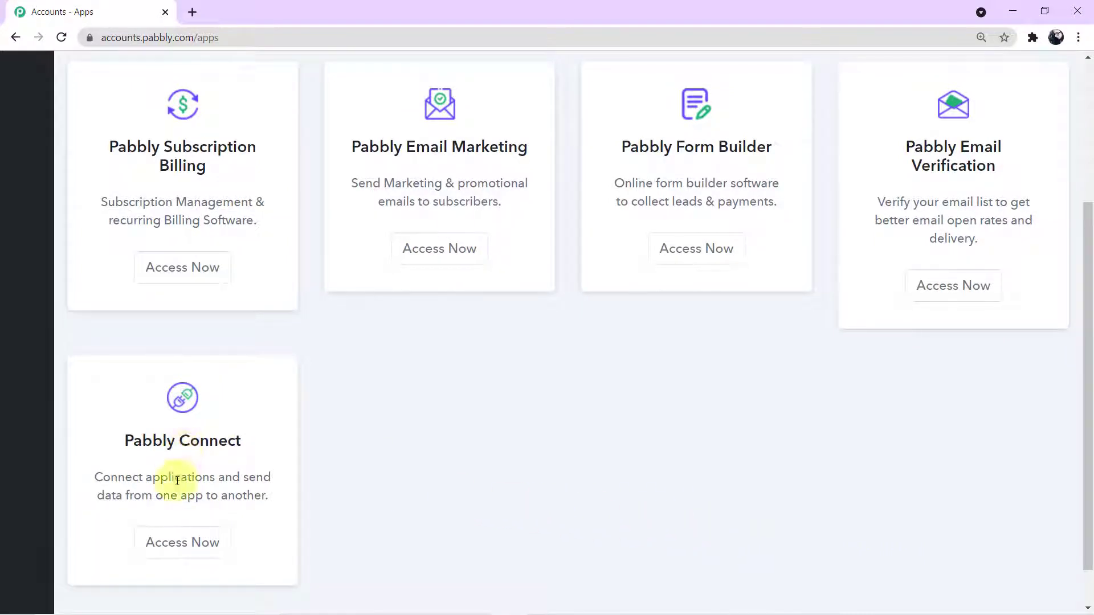
Step: Launch Pabbly Connect from the account's apps and review the dashboard's existing workflows and task usage
left_click(200, 554)
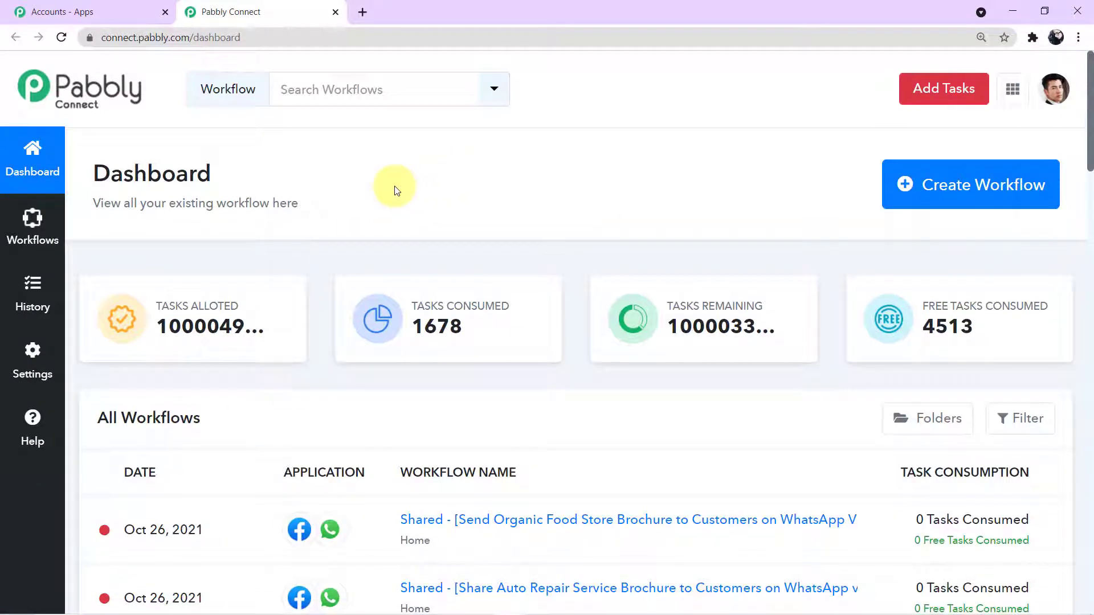
scroll(397, 191, "down", 9)
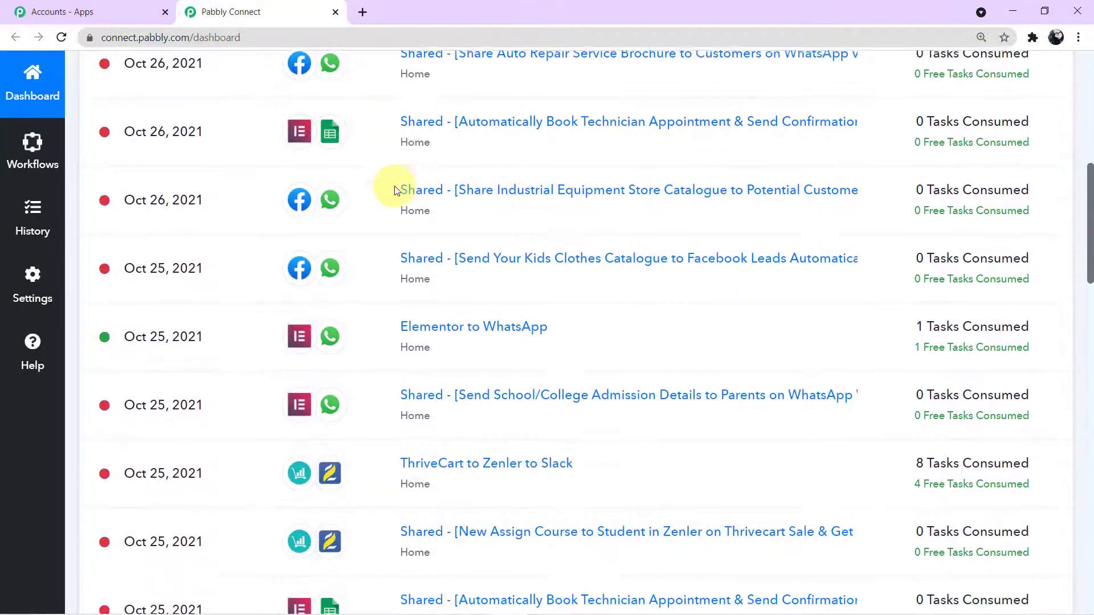
scroll(397, 191, "down", 5)
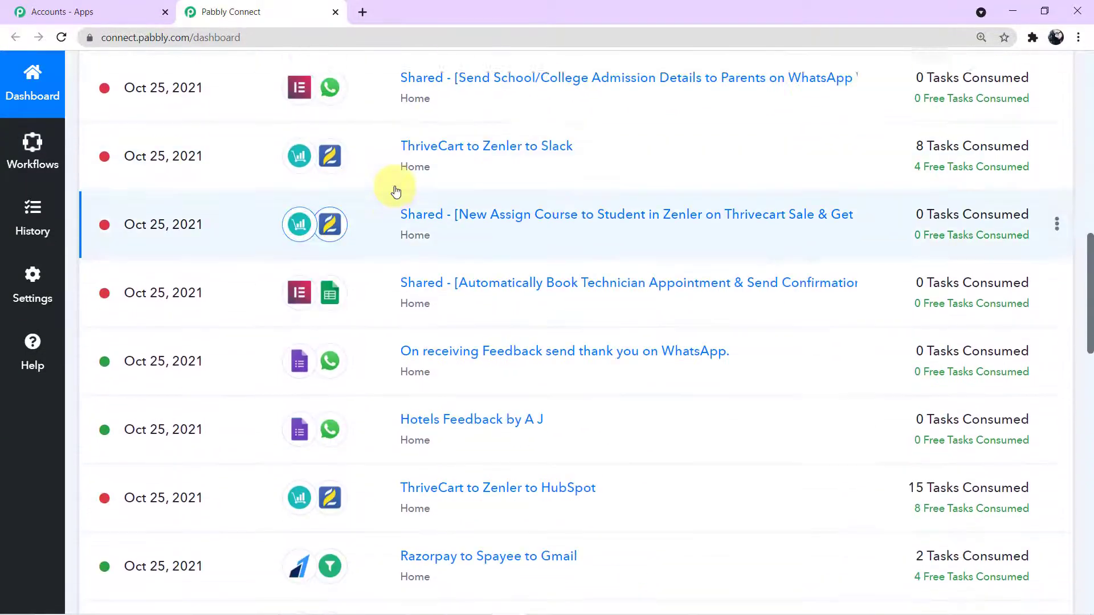
scroll(396, 191, "up", 13)
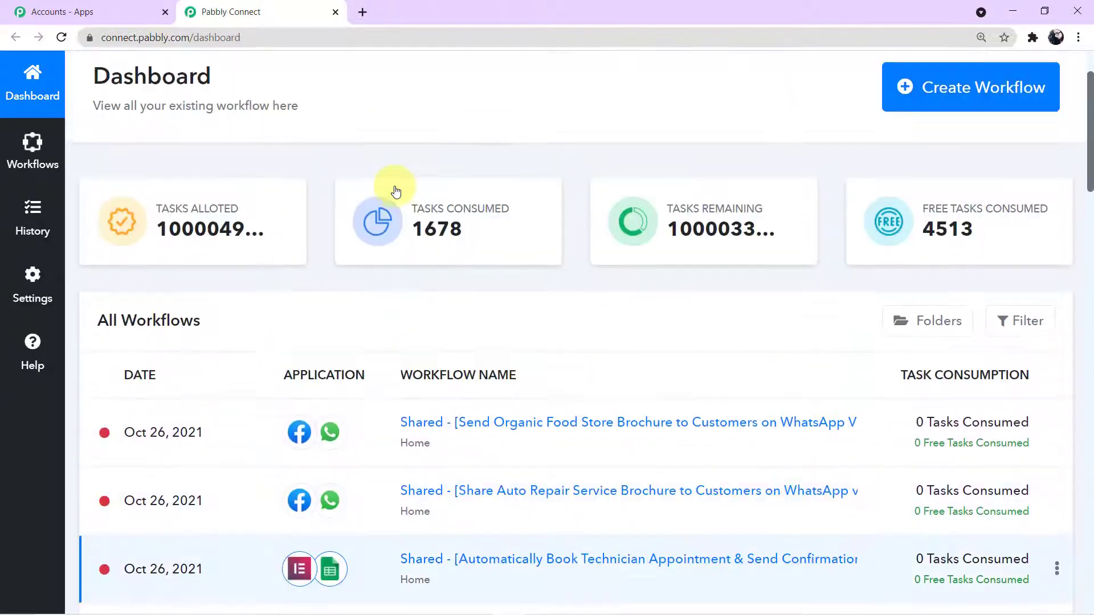
scroll(396, 191, "up", 2)
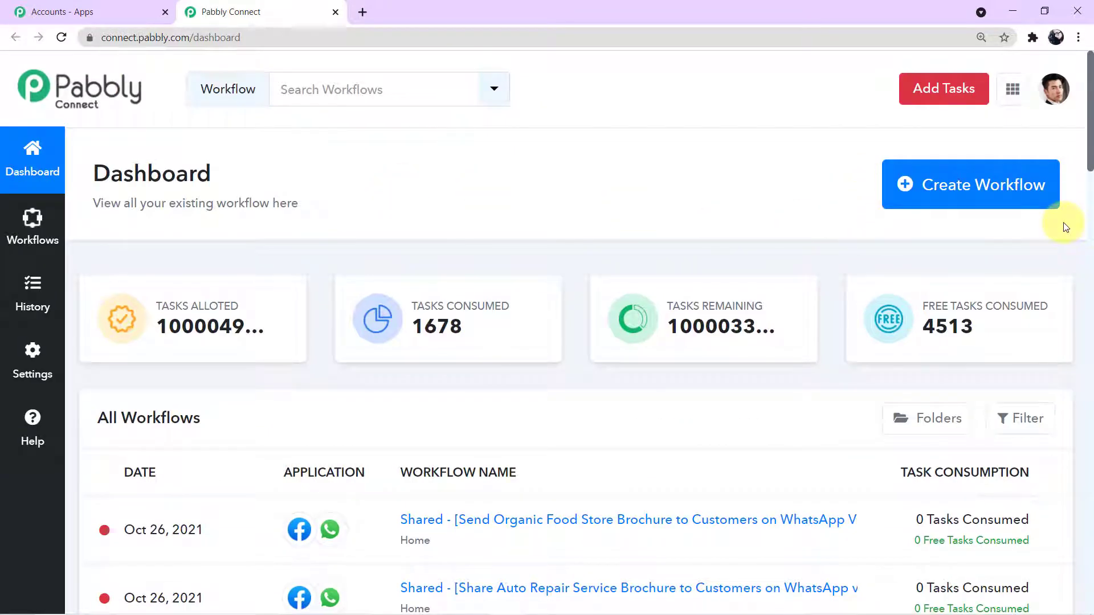
Step: Start a new workflow, enter 'Facebook to WhatsApp' as its name and create it
left_click(978, 199)
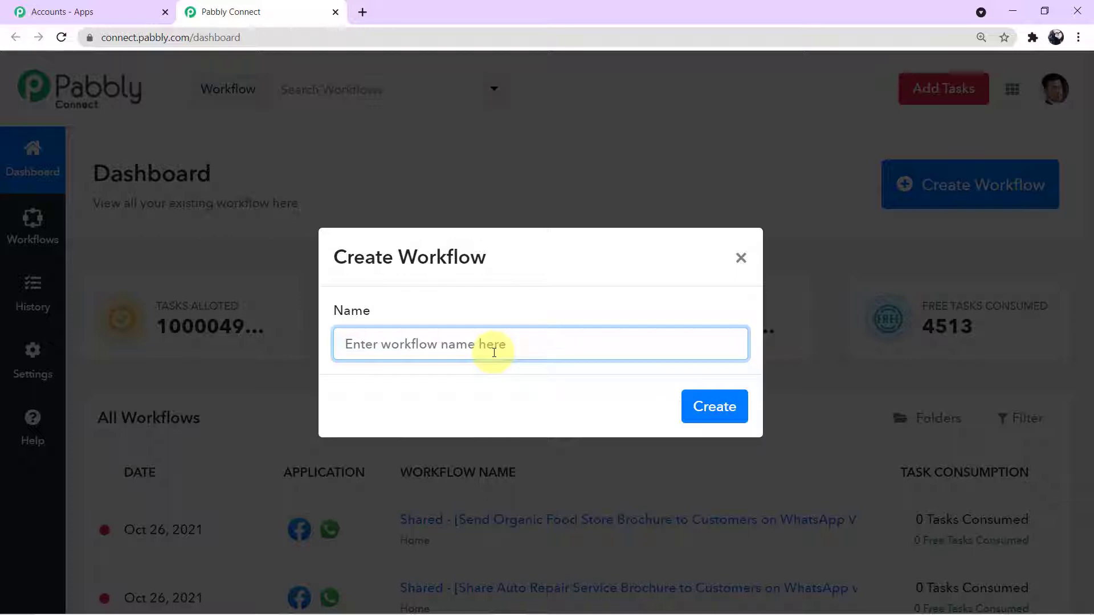
type("Fa")
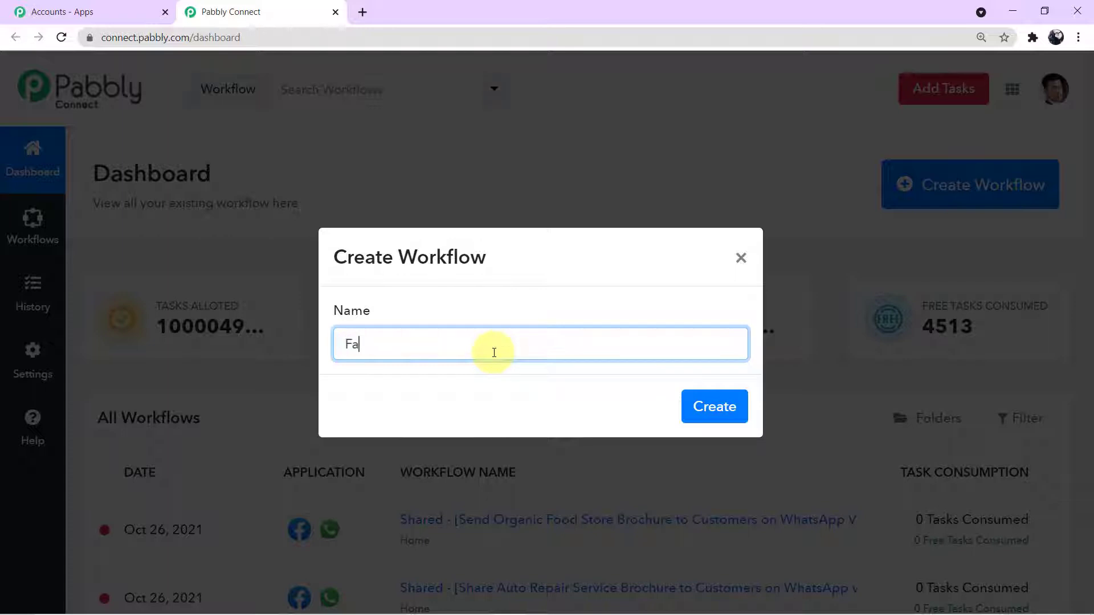
type("cebook to Whats")
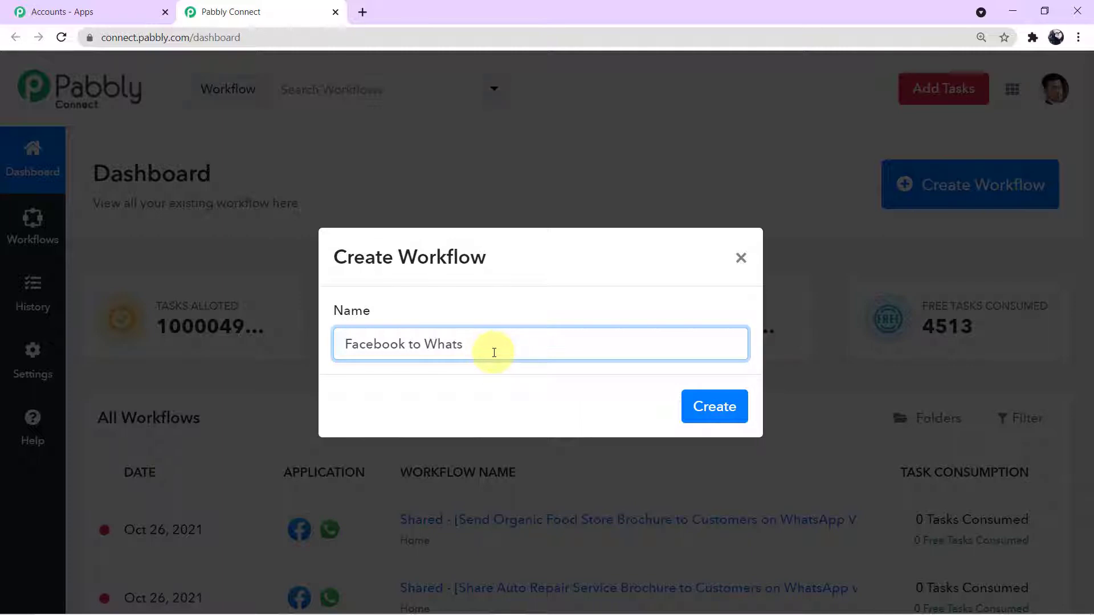
type("App")
left_click(487, 389)
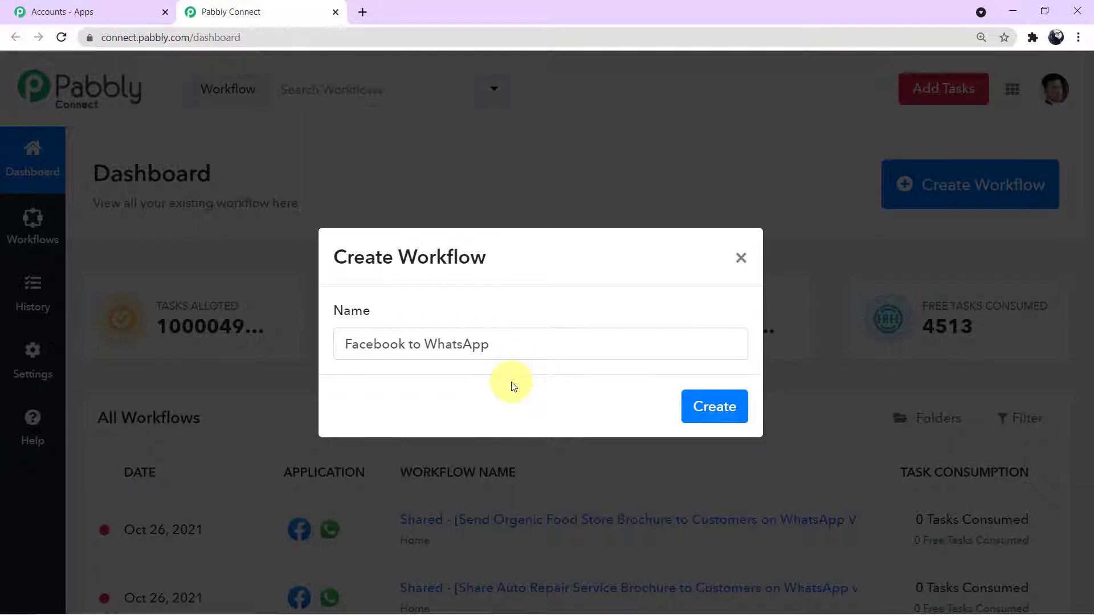
left_click(705, 415)
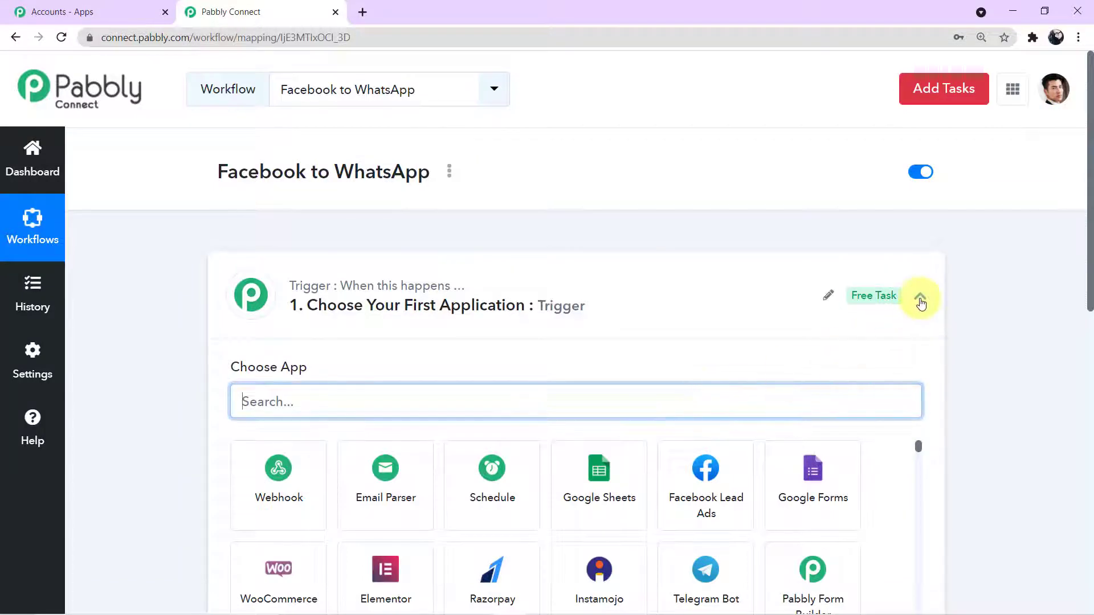
Step: Search 'facebook lead' in the trigger step's app chooser and pick Facebook Lead Ads
left_click(921, 298)
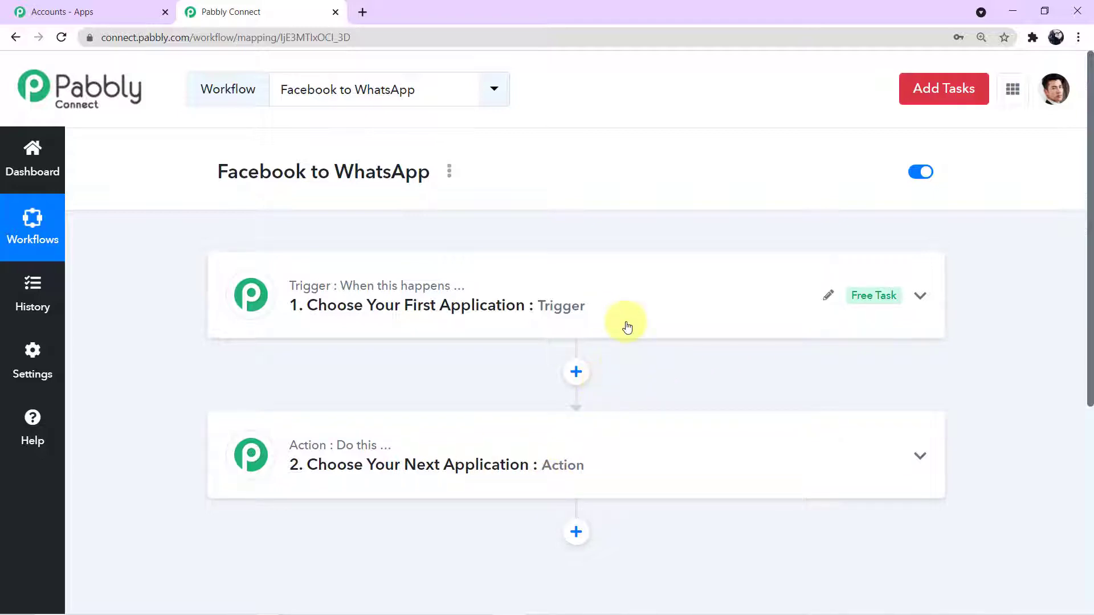
left_click(625, 325)
left_click(400, 335)
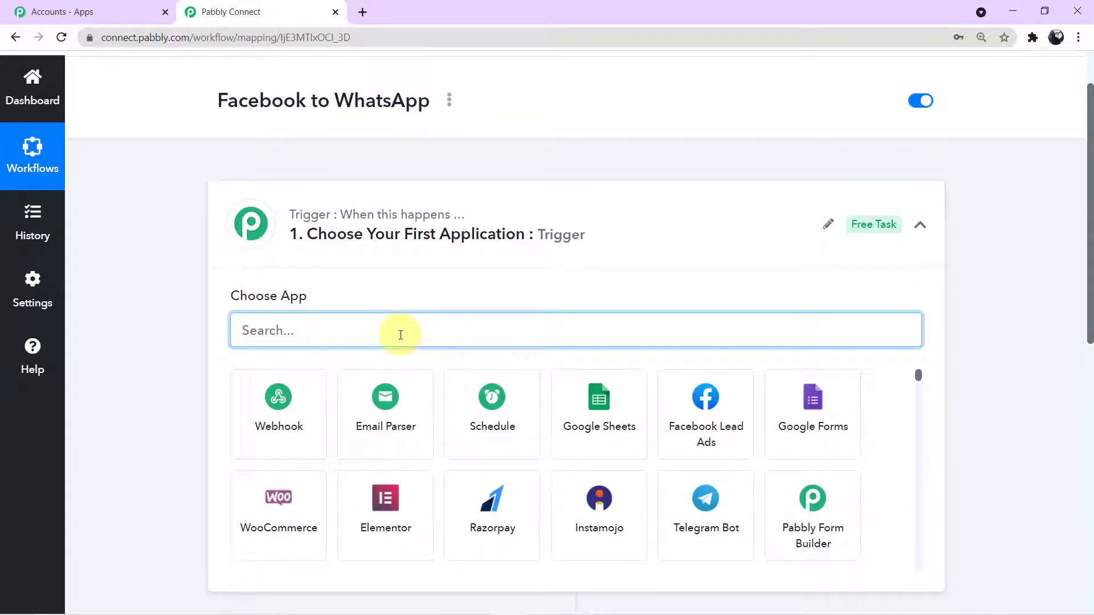
type("face")
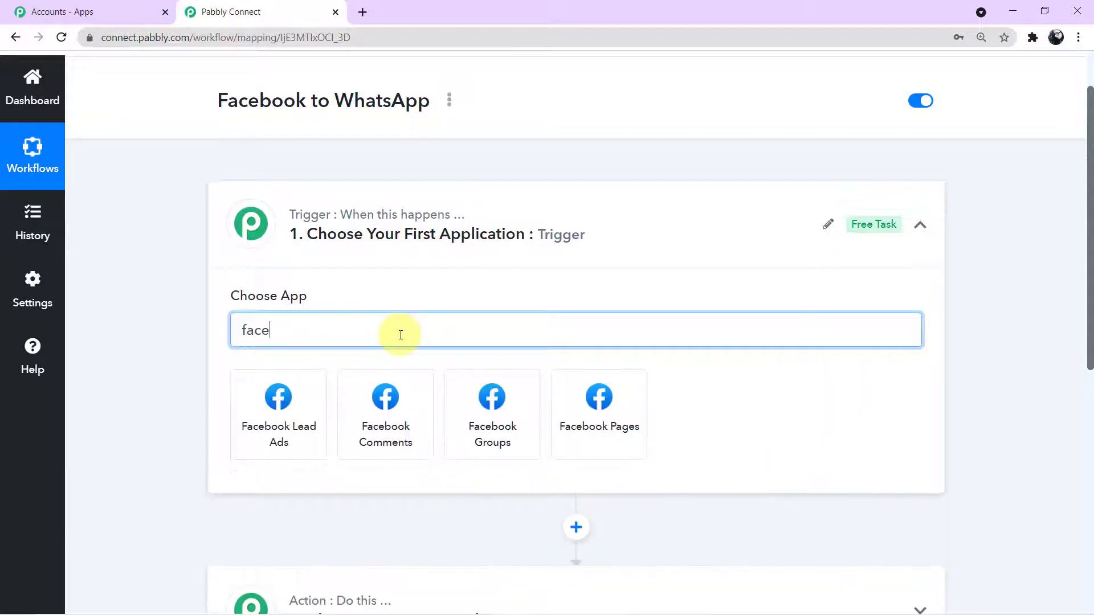
type("book lead")
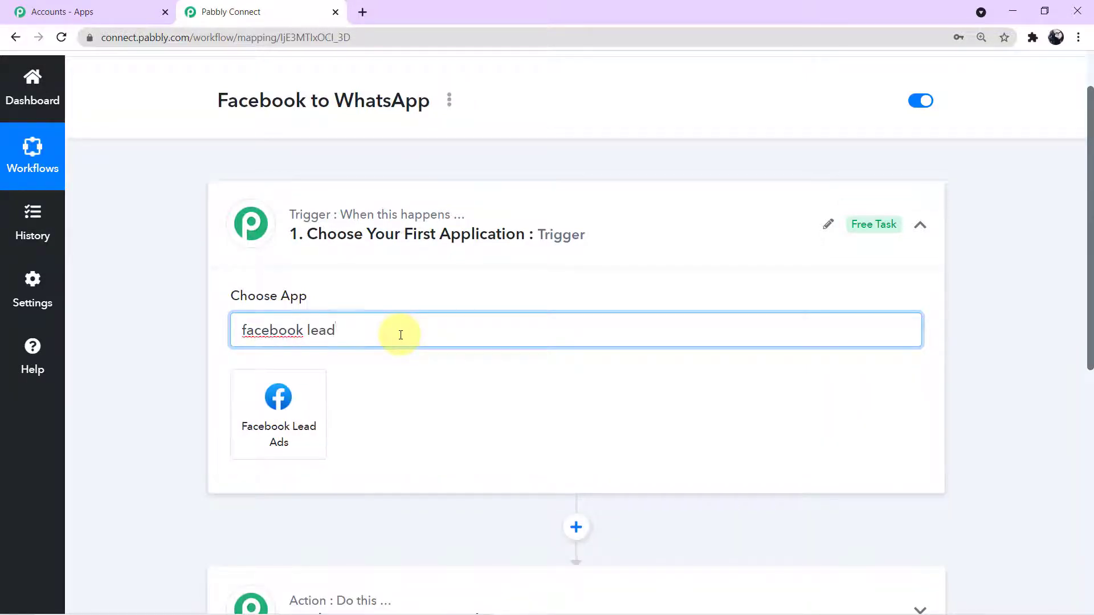
left_click(308, 450)
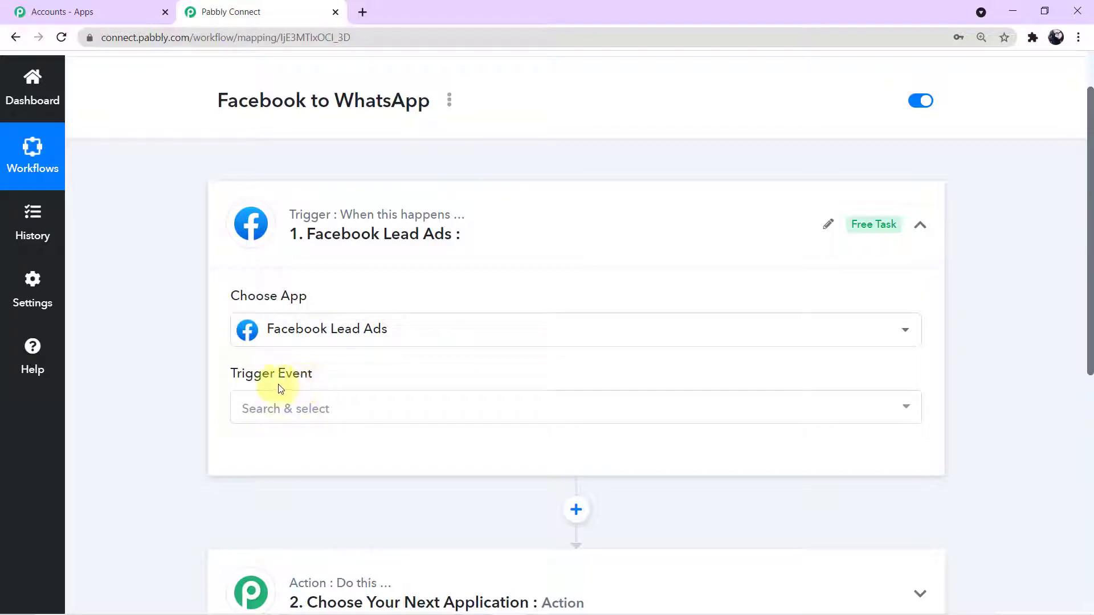
Step: Choose New Lead as the trigger event and authorize a new Facebook Lead Ads connection
left_click(909, 410)
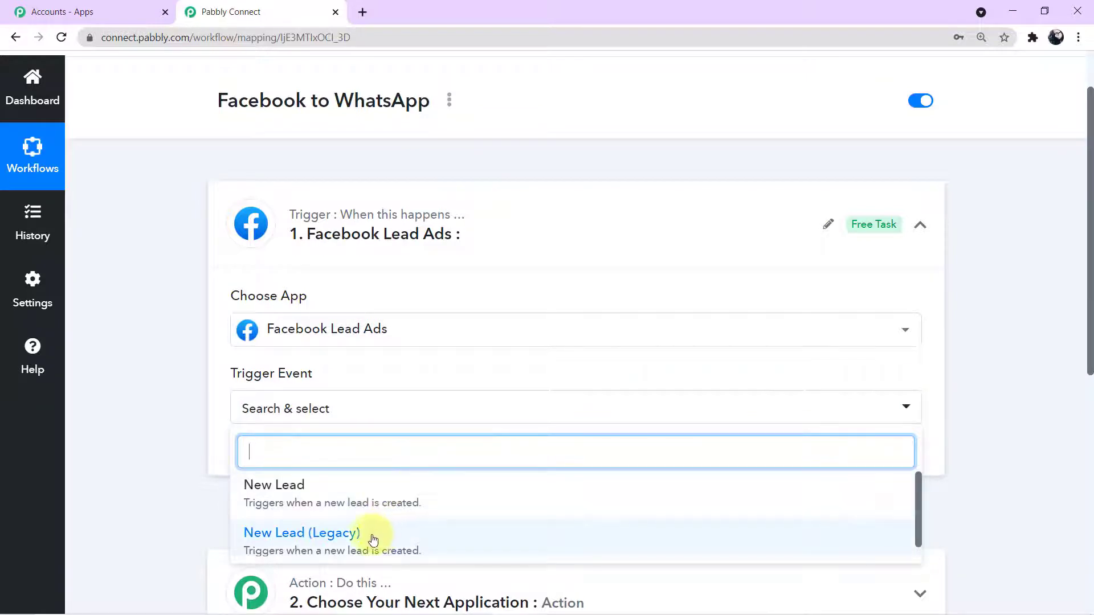
left_click(317, 501)
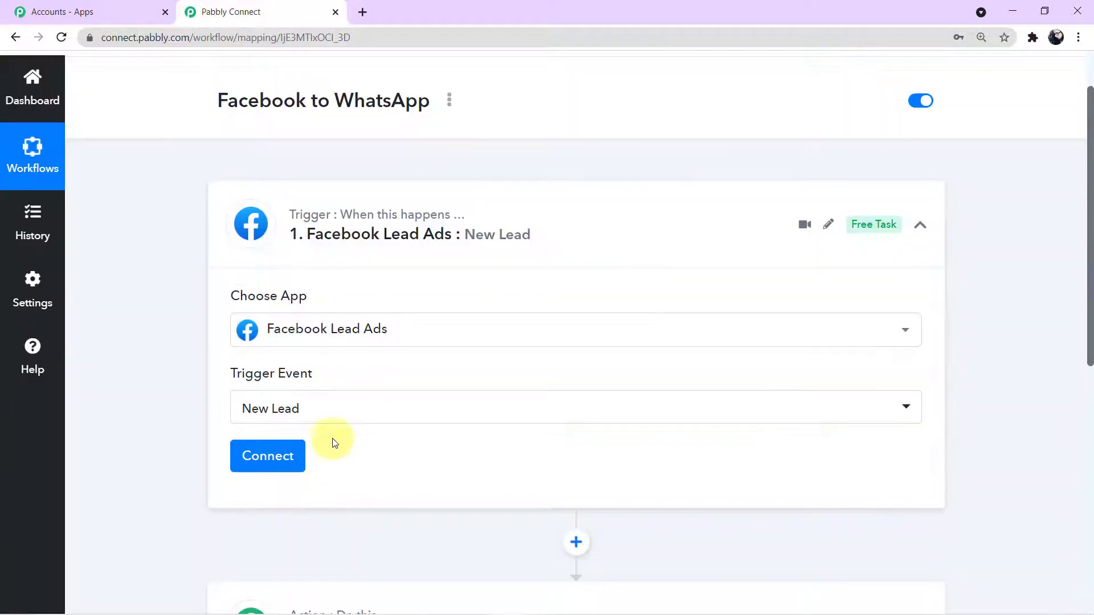
left_click(286, 457)
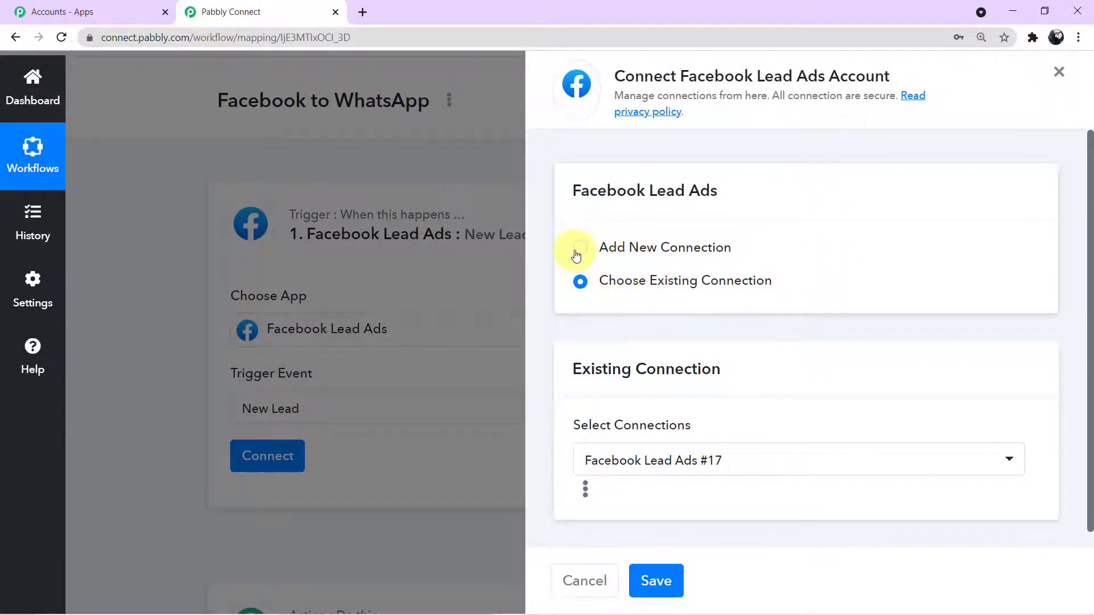
left_click(576, 252)
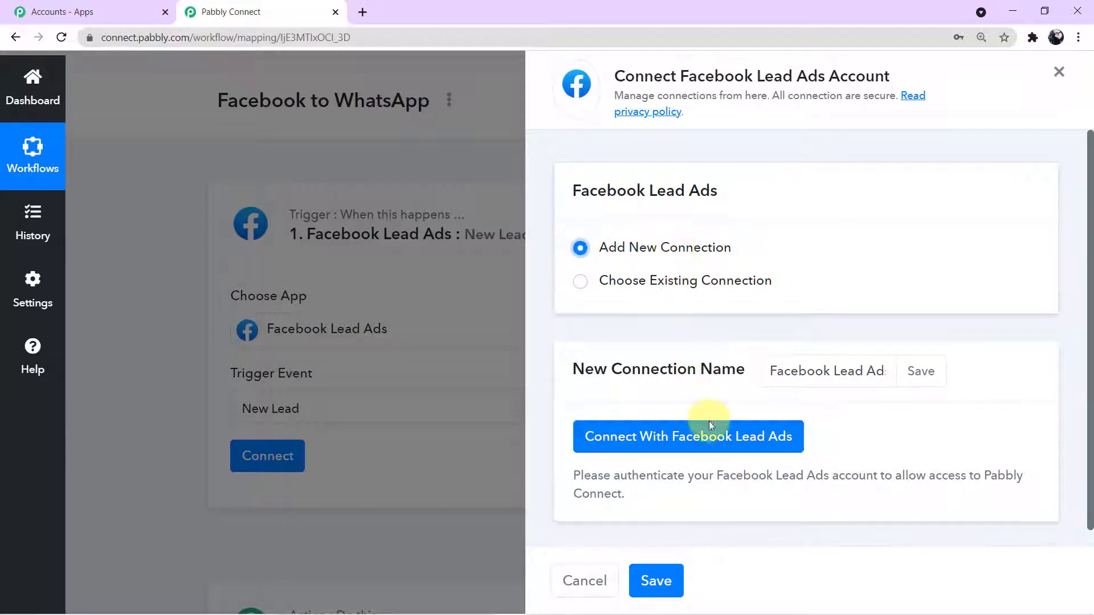
left_click(711, 450)
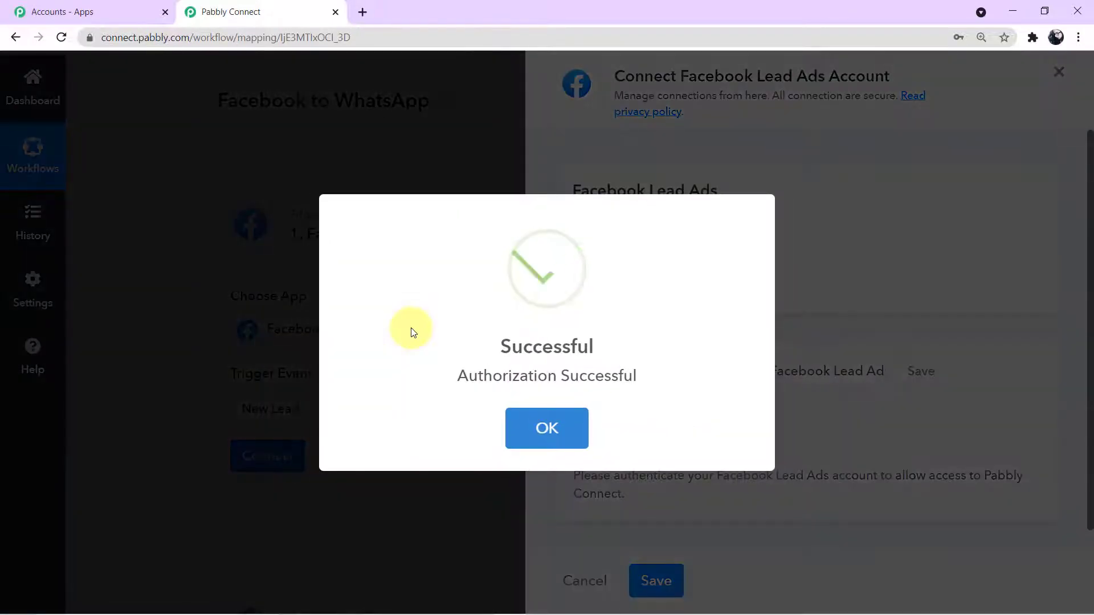
left_click(547, 423)
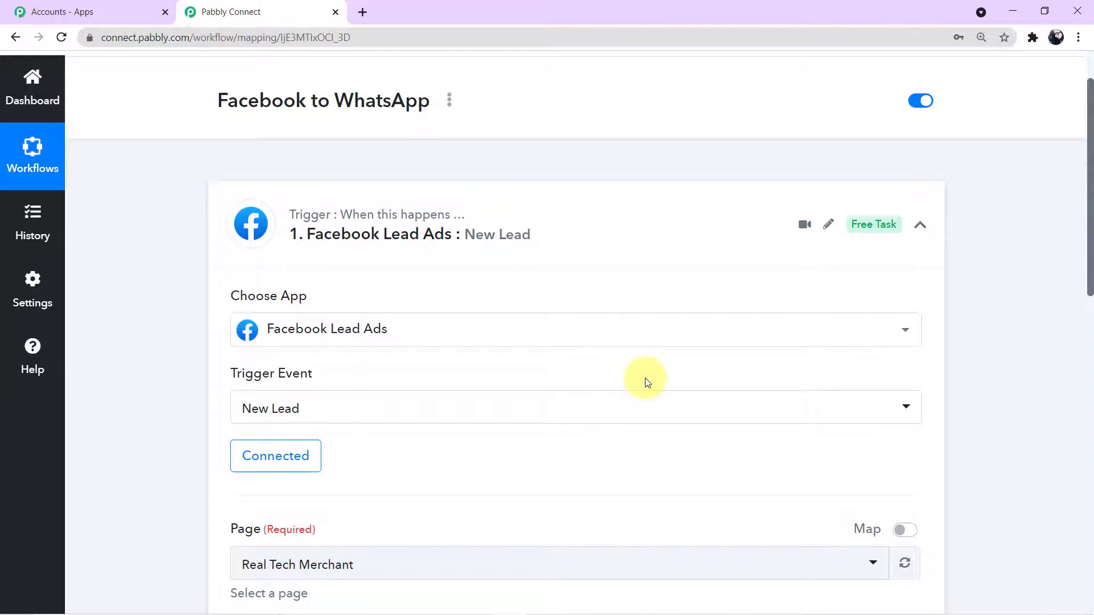
scroll(645, 378, "down", 5)
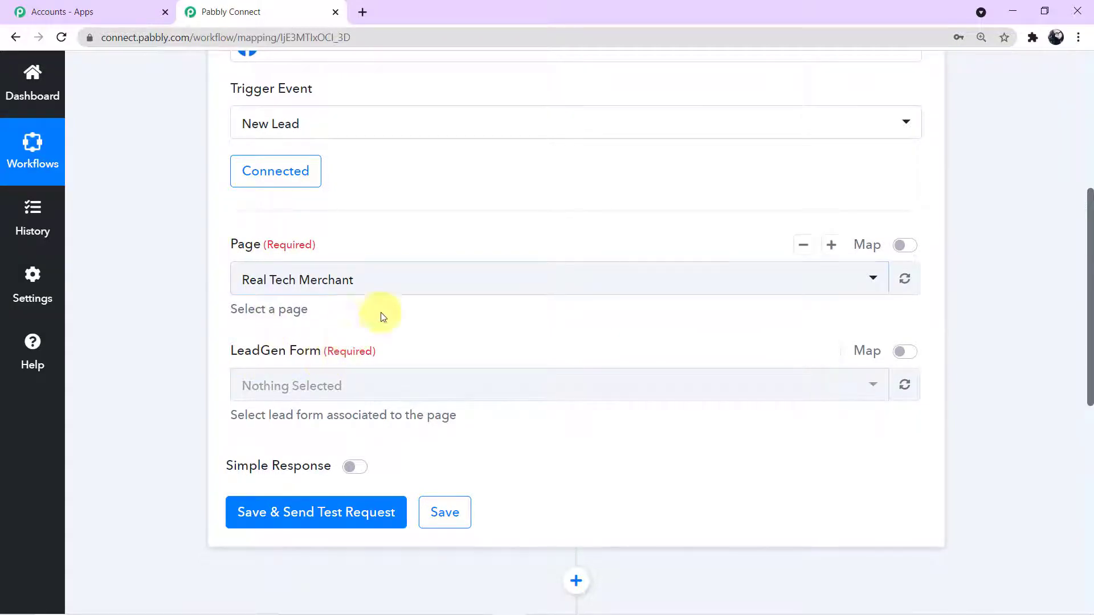
left_click(872, 279)
scroll(621, 428, "down", 7)
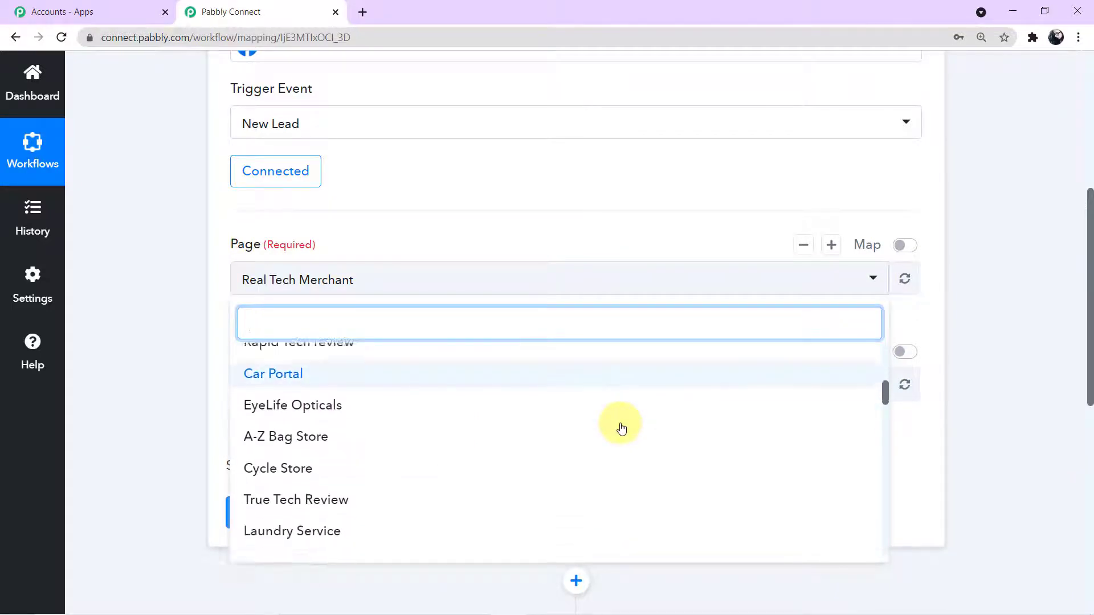
scroll(618, 439, "down", 3)
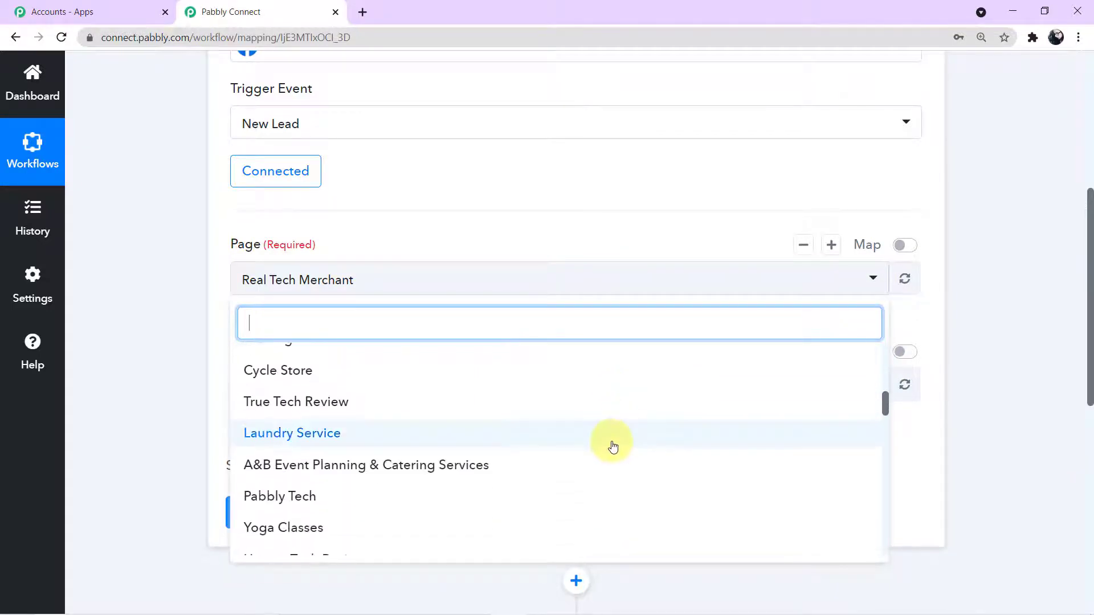
left_click(182, 401)
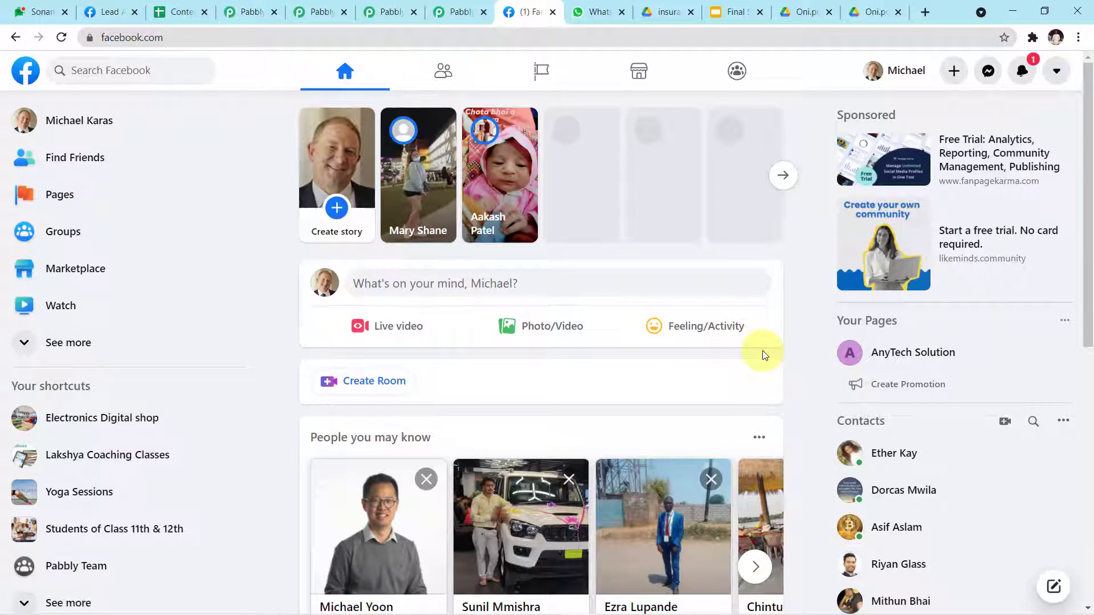
Step: Open Facebook's Pages you manage list and go to the Ayush Herbal Store page
scroll(662, 325, "down", 3)
scroll(664, 326, "up", 3)
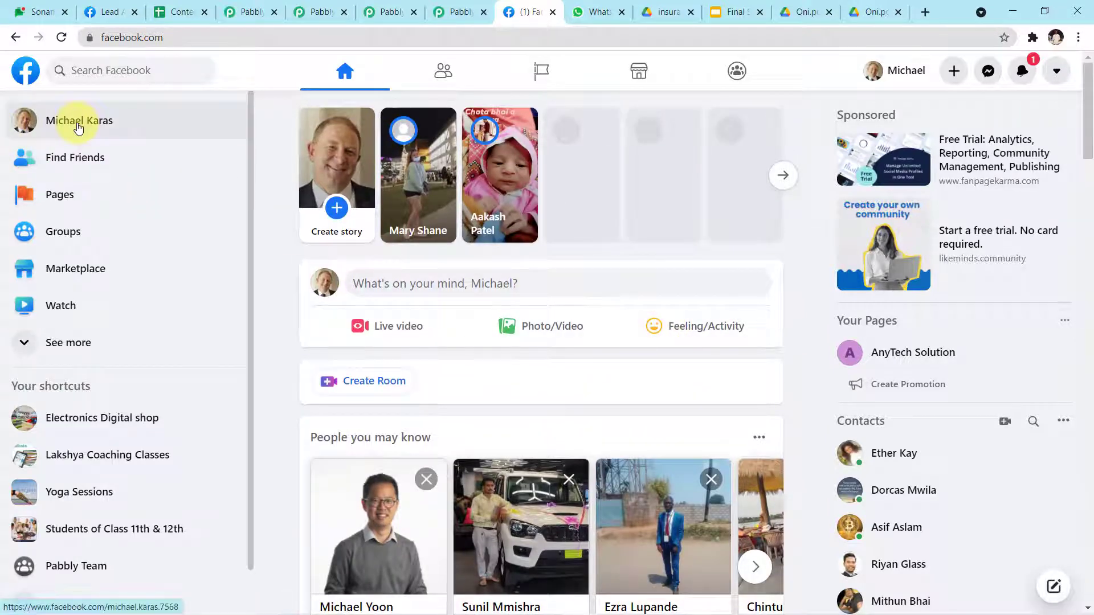
left_click(98, 213)
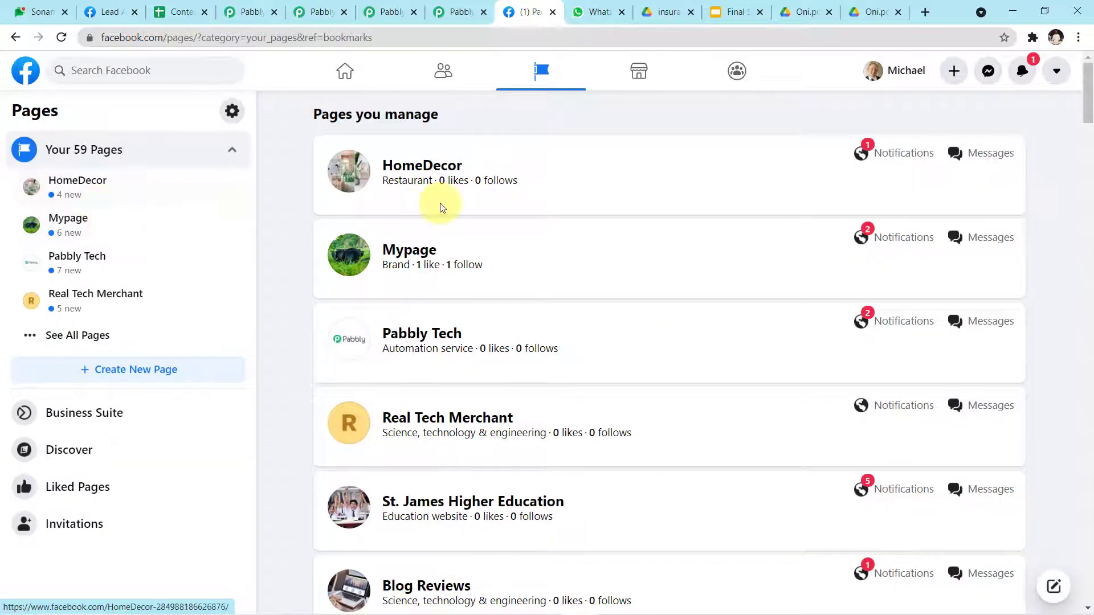
scroll(454, 230, "down", 4)
scroll(460, 237, "down", 8)
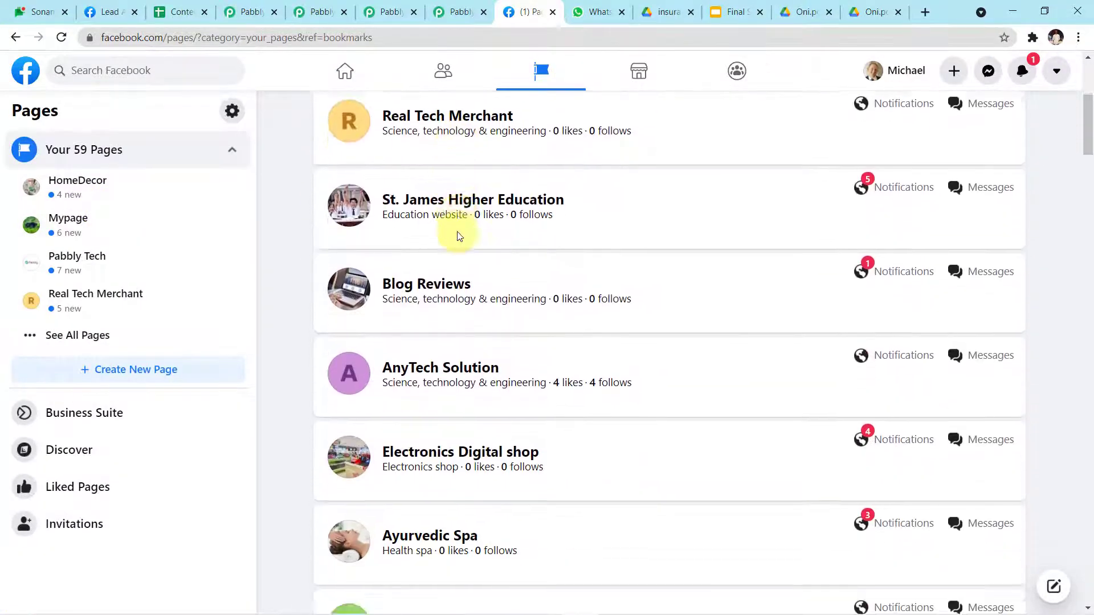
scroll(460, 236, "down", 8)
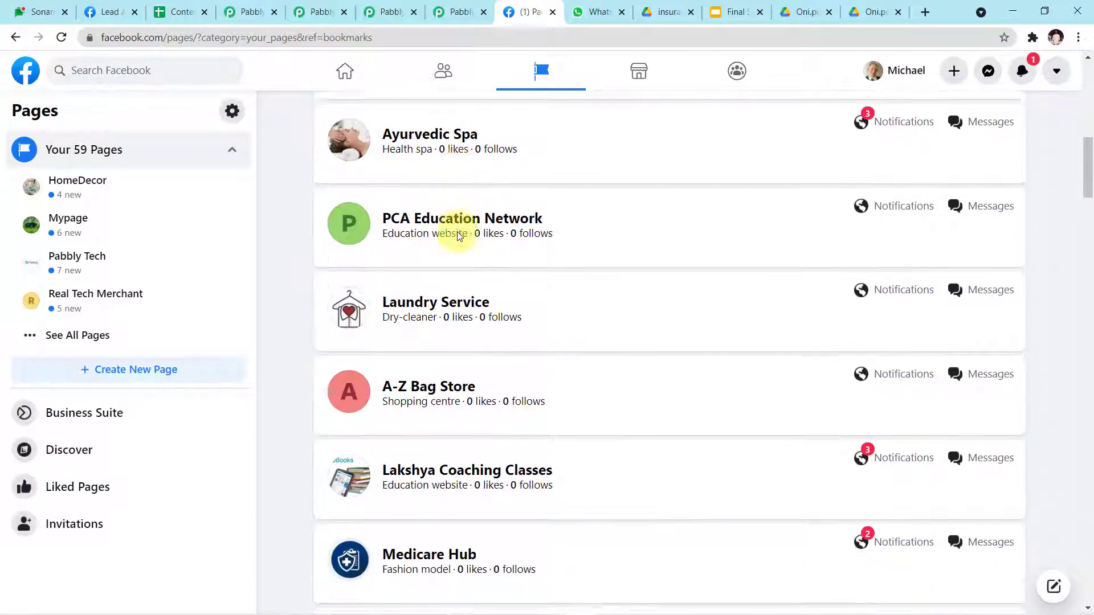
scroll(458, 232, "down", 10)
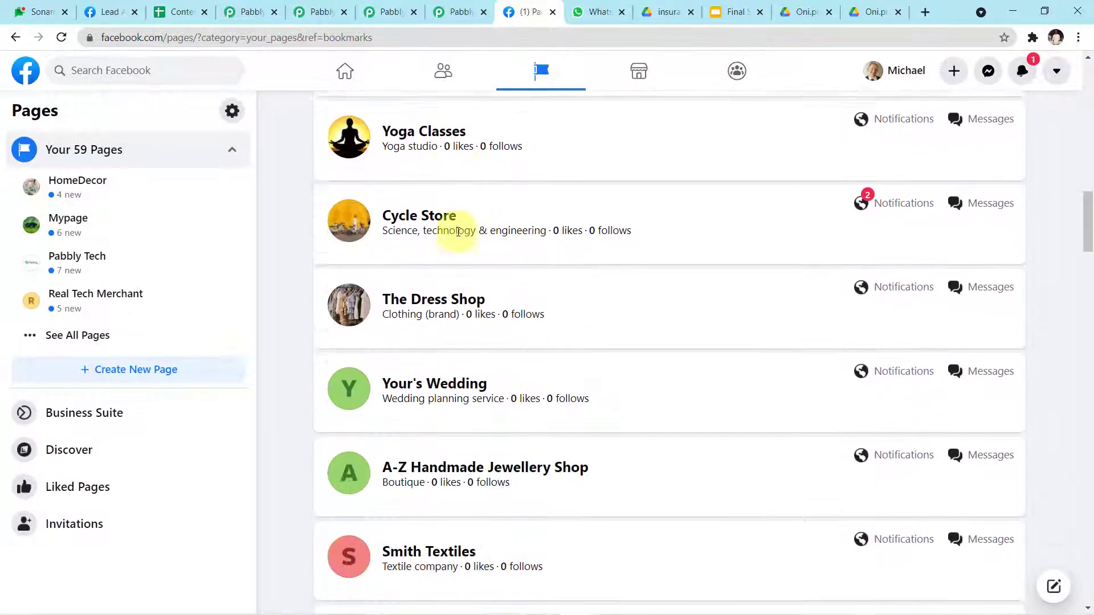
scroll(458, 231, "down", 12)
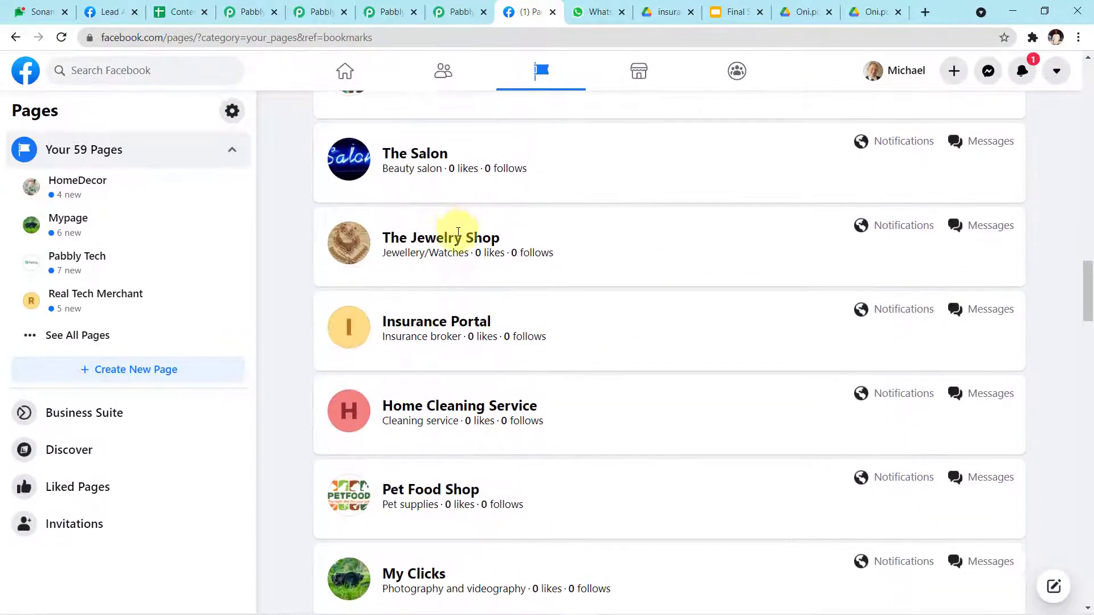
scroll(458, 231, "down", 4)
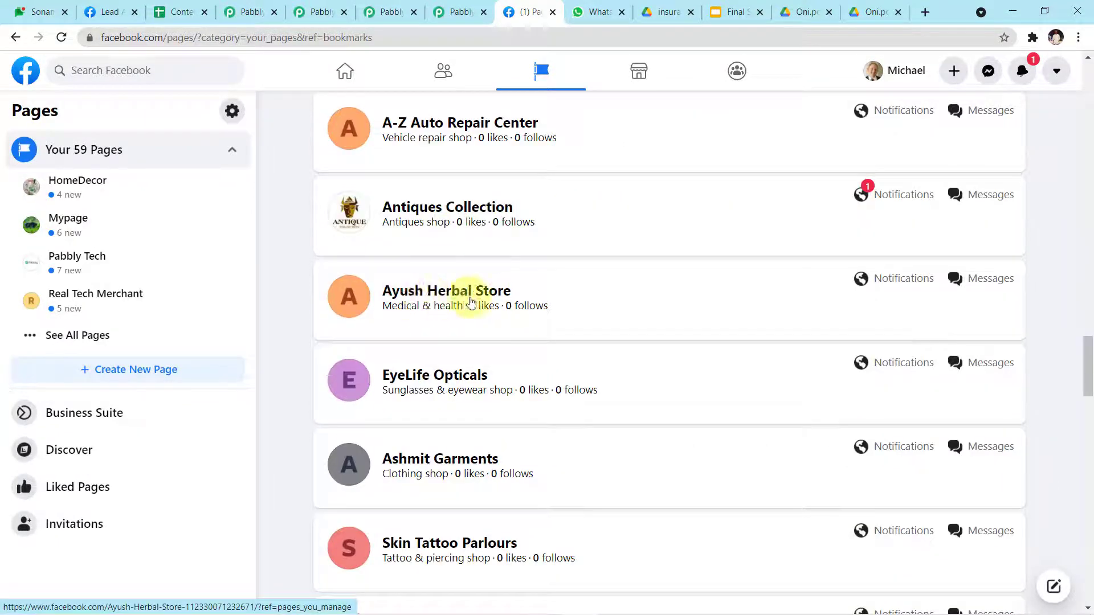
left_click(484, 293)
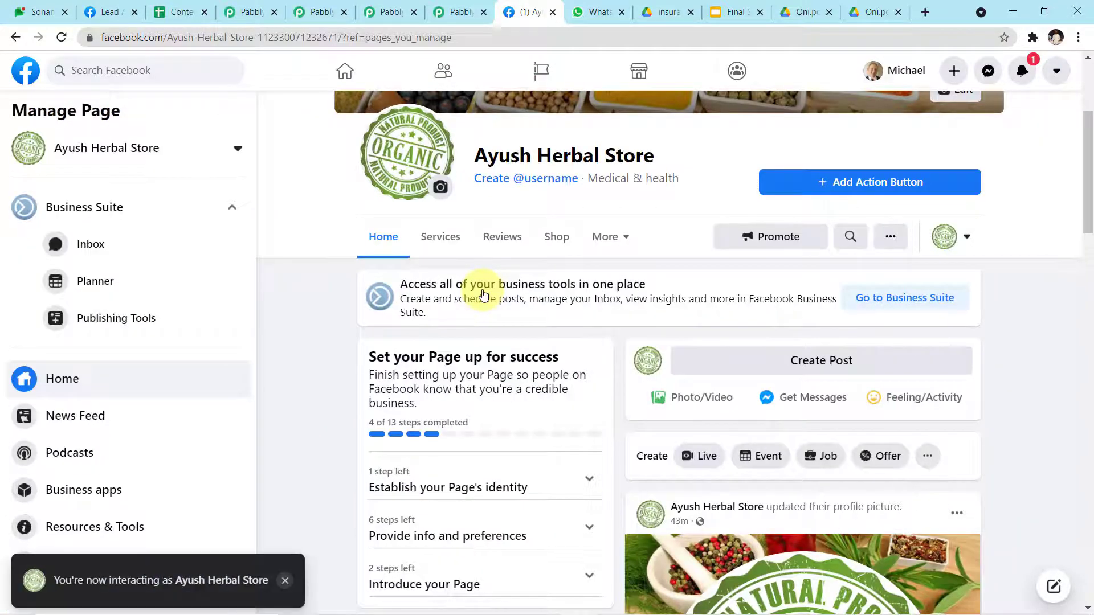
Step: Scroll through the Ayush Herbal Store page to review its content
scroll(484, 294, "down", 6)
scroll(483, 295, "down", 5)
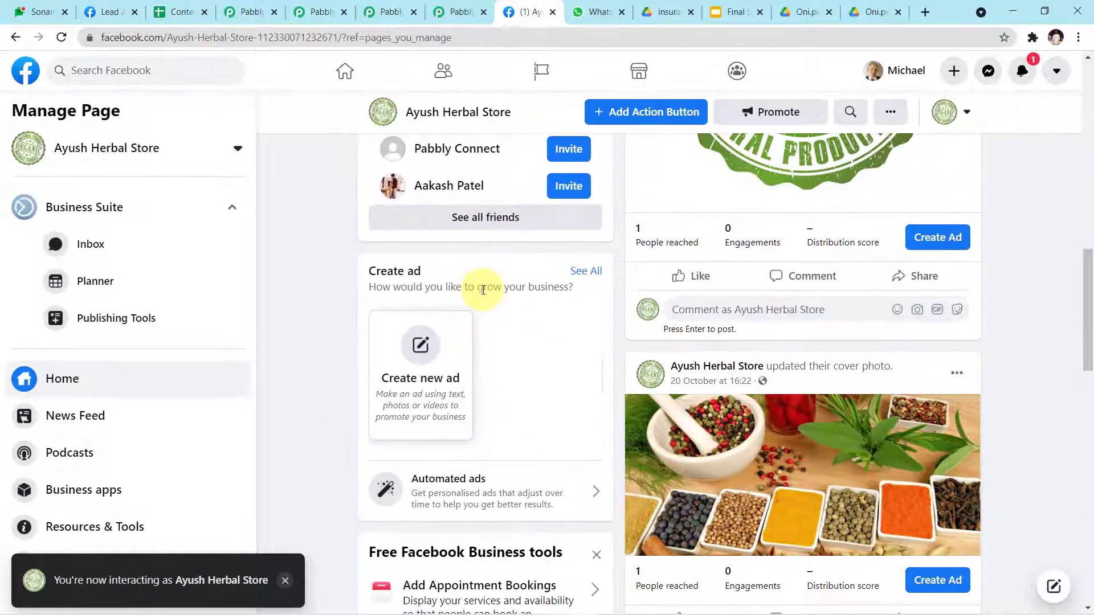
scroll(483, 291, "down", 5)
scroll(483, 290, "up", 5)
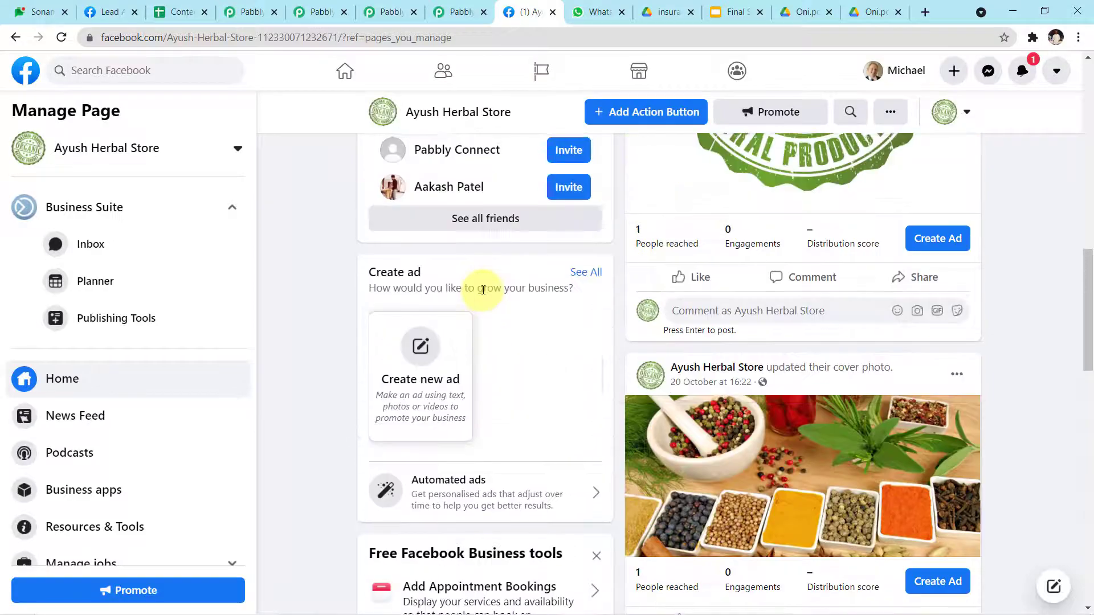
scroll(484, 290, "up", 10)
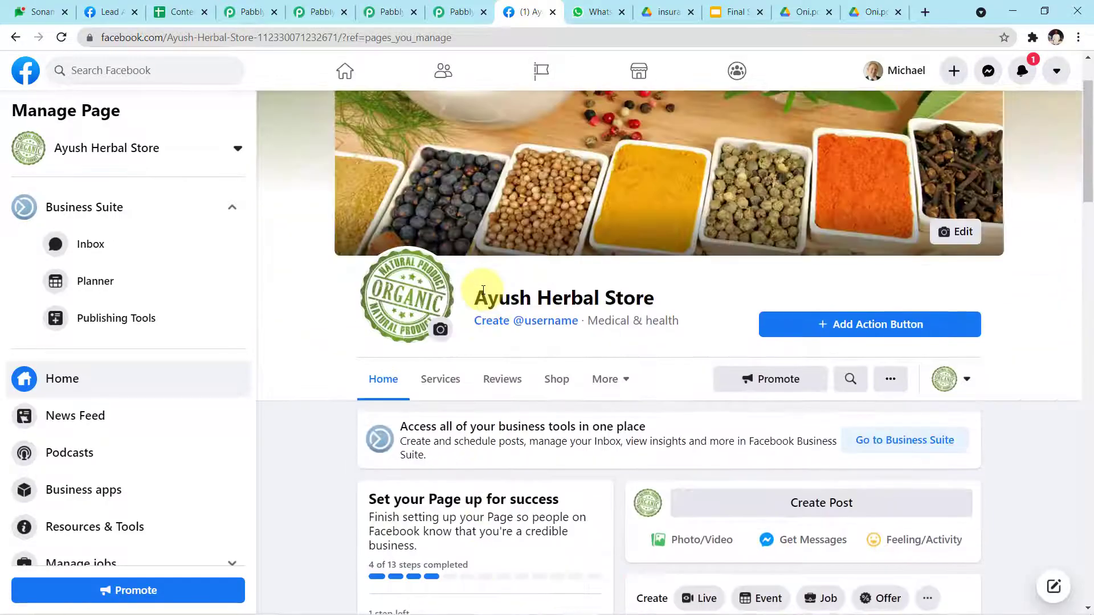
scroll(483, 291, "down", 10)
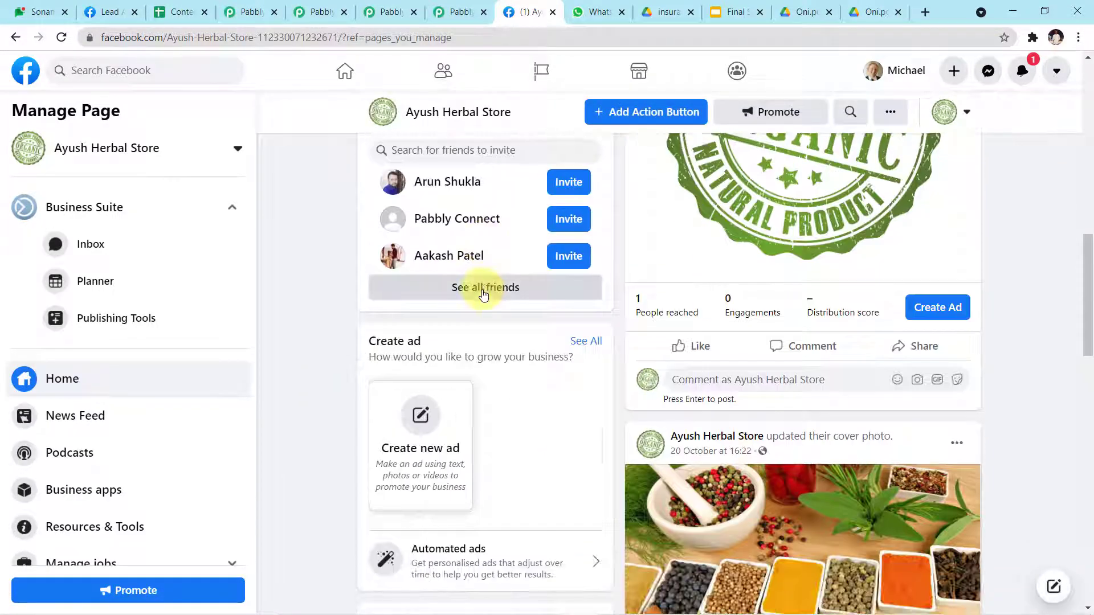
scroll(483, 294, "down", 4)
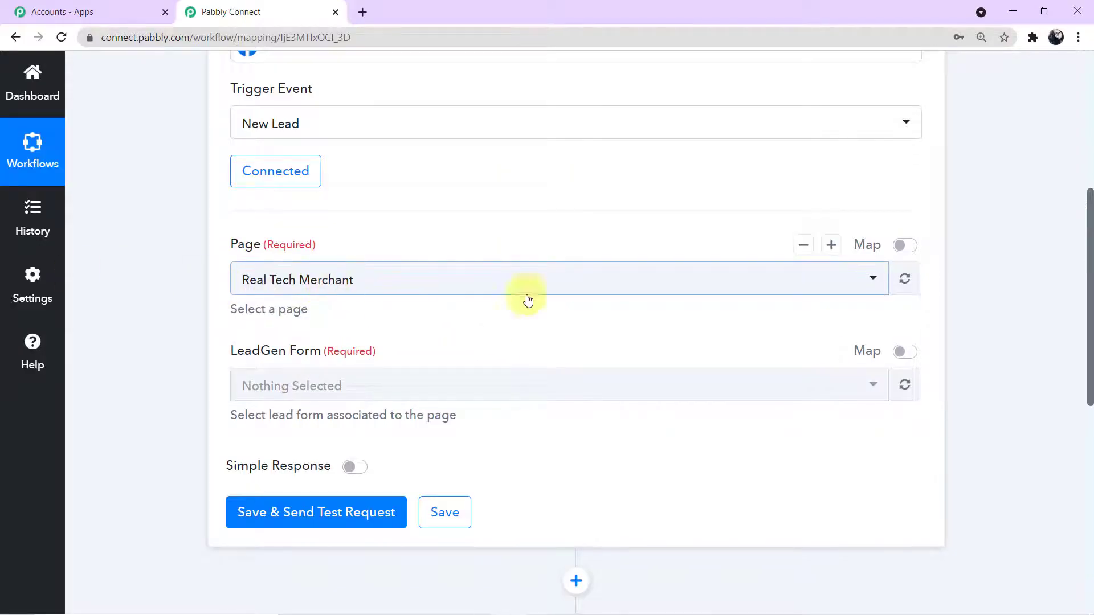
Step: Search 'ayu' in the trigger's Page list, choose Ayush Herbal Store and check the Organic Product Brochure Form
left_click(869, 284)
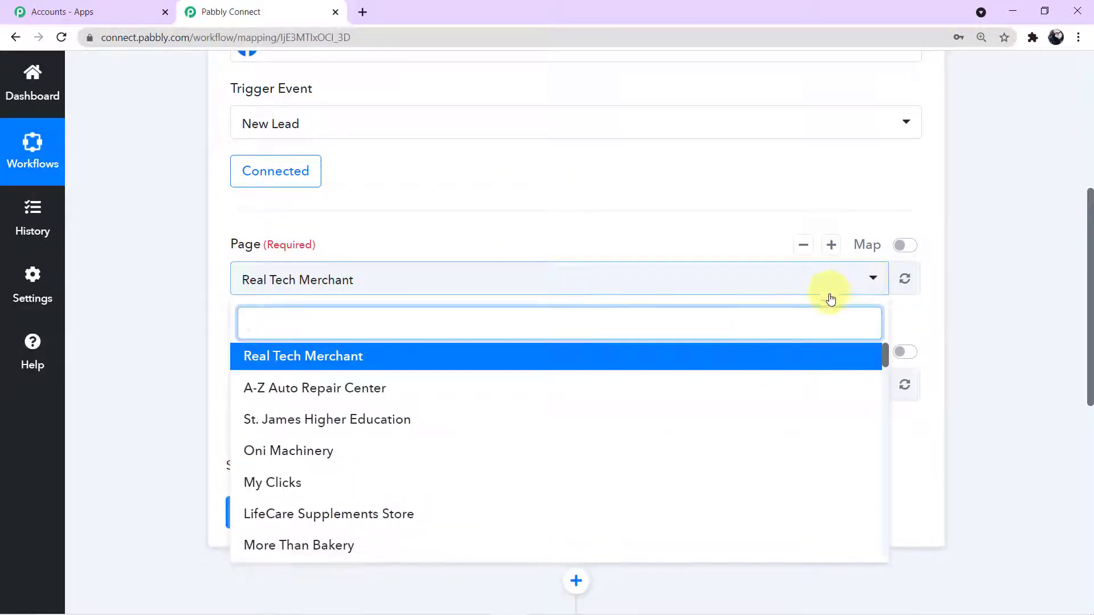
scroll(463, 438, "down", 3)
scroll(462, 435, "down", 5)
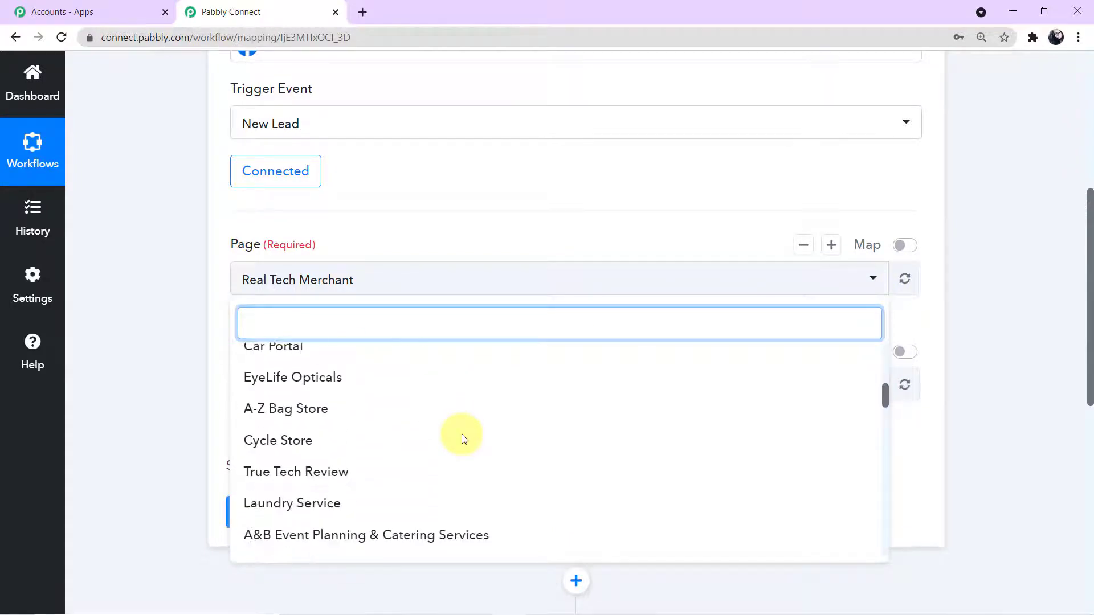
type("ayu")
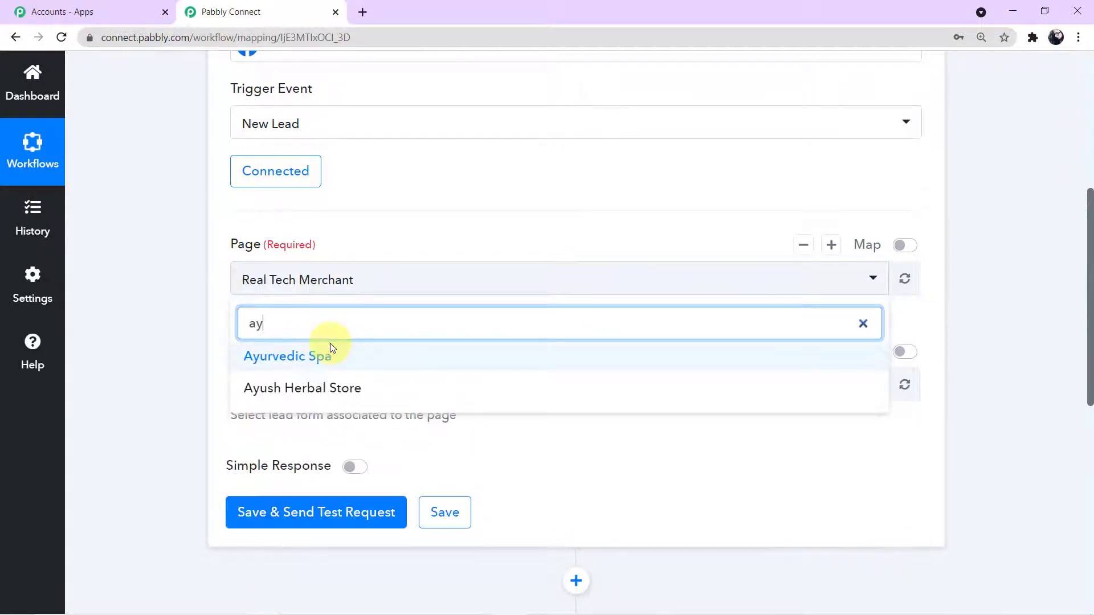
left_click(326, 389)
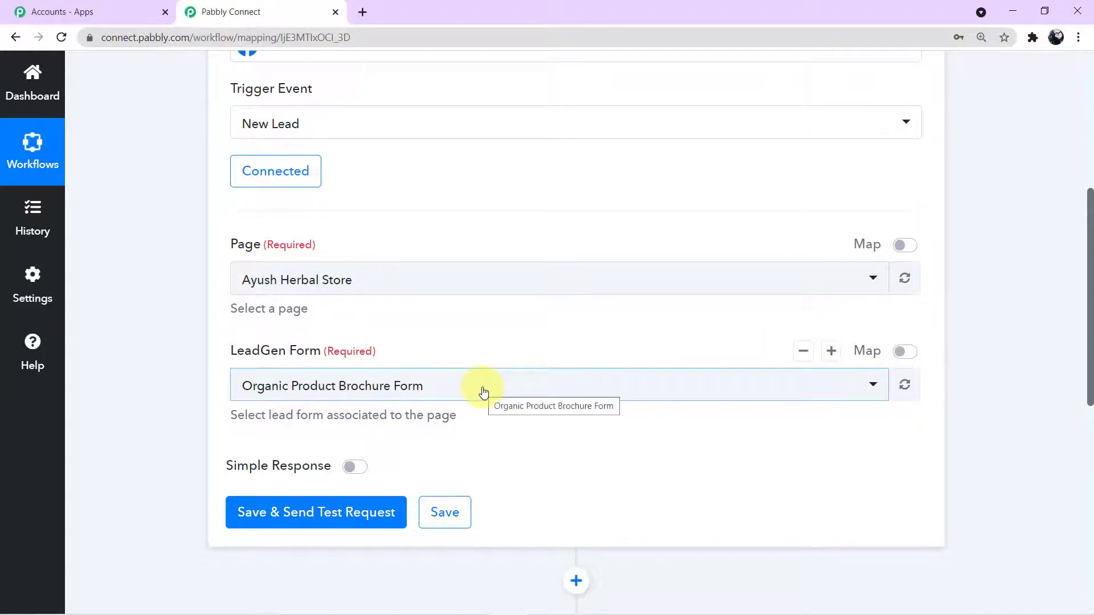
left_click(446, 512)
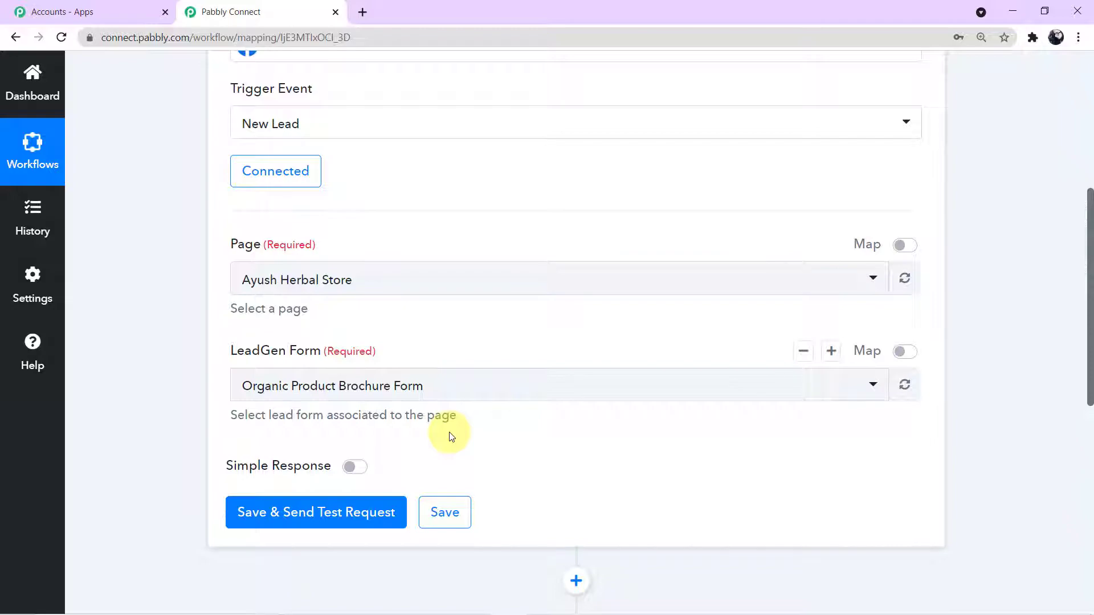
key("alt+Tab")
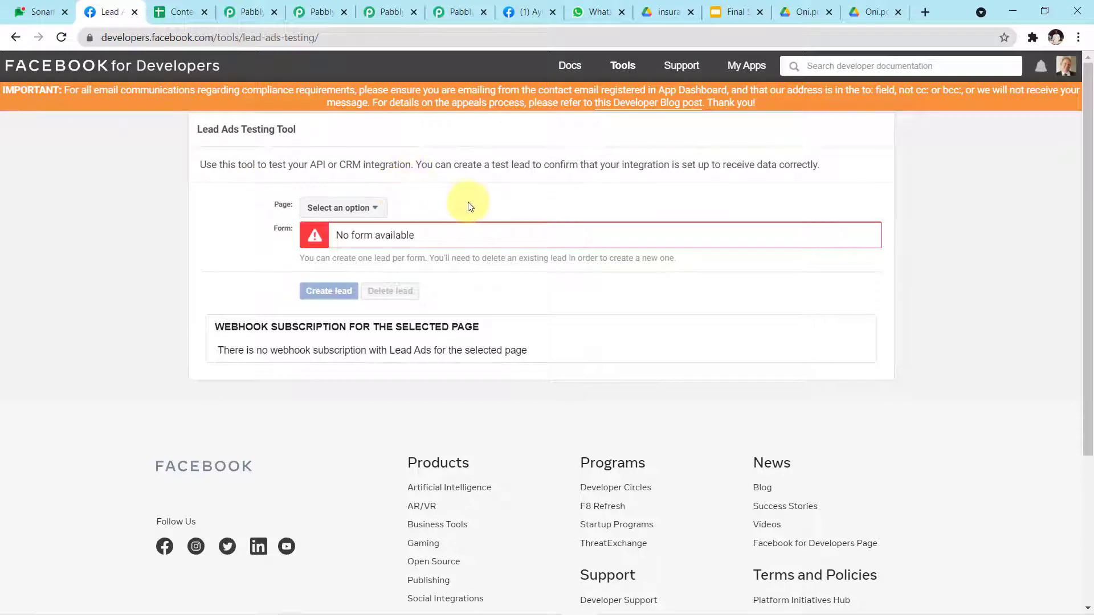
Step: Choose Ayush Herbal Store as the testing tool's page and preview its brochure lead form
left_click(375, 209)
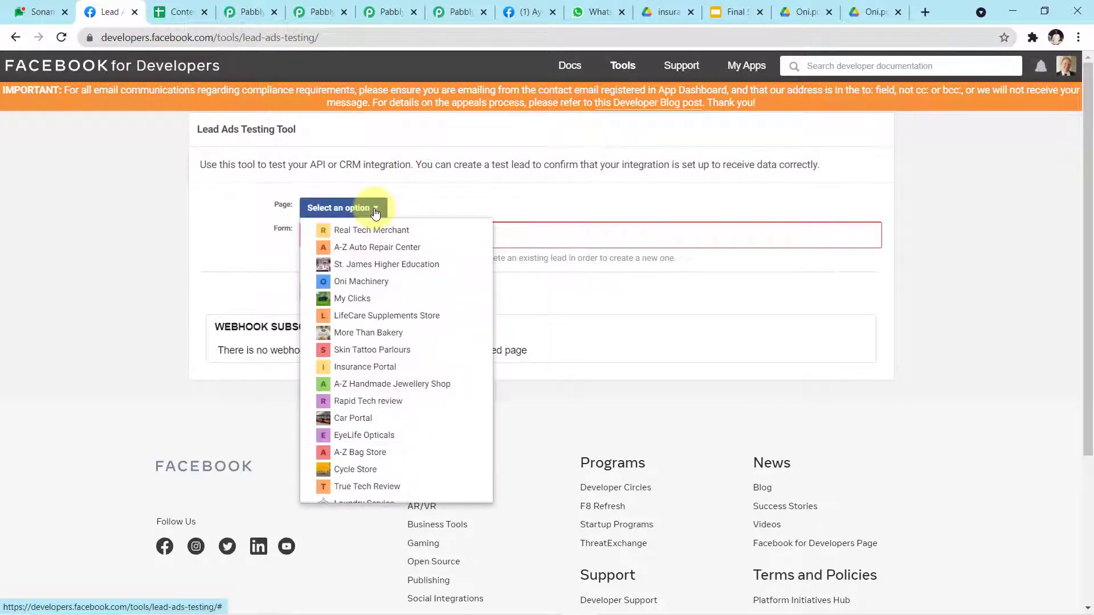
scroll(384, 349, "down", 4)
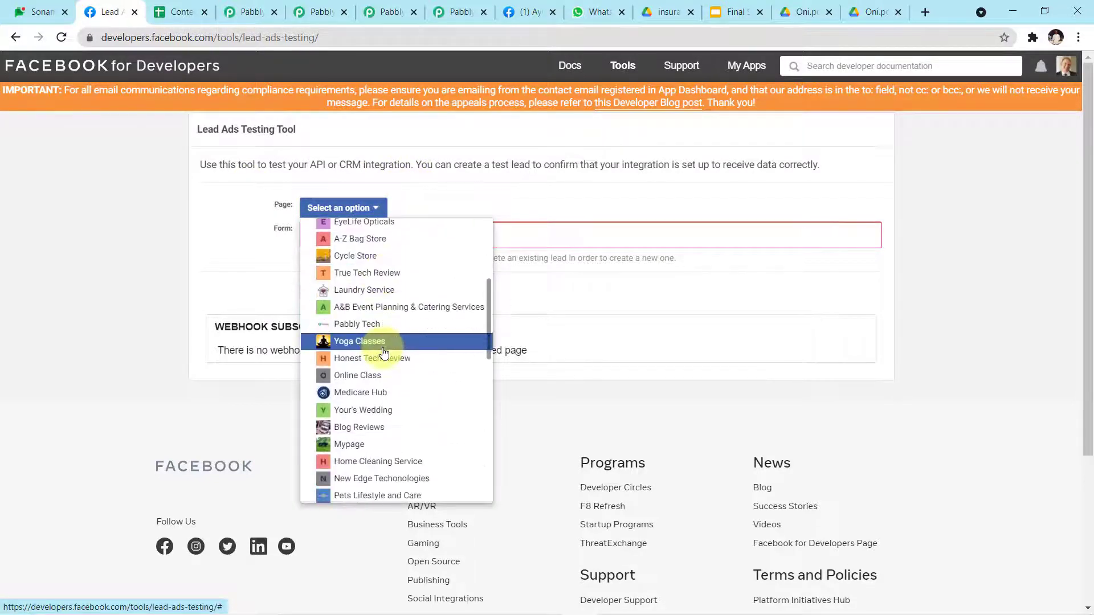
scroll(408, 423, "down", 1)
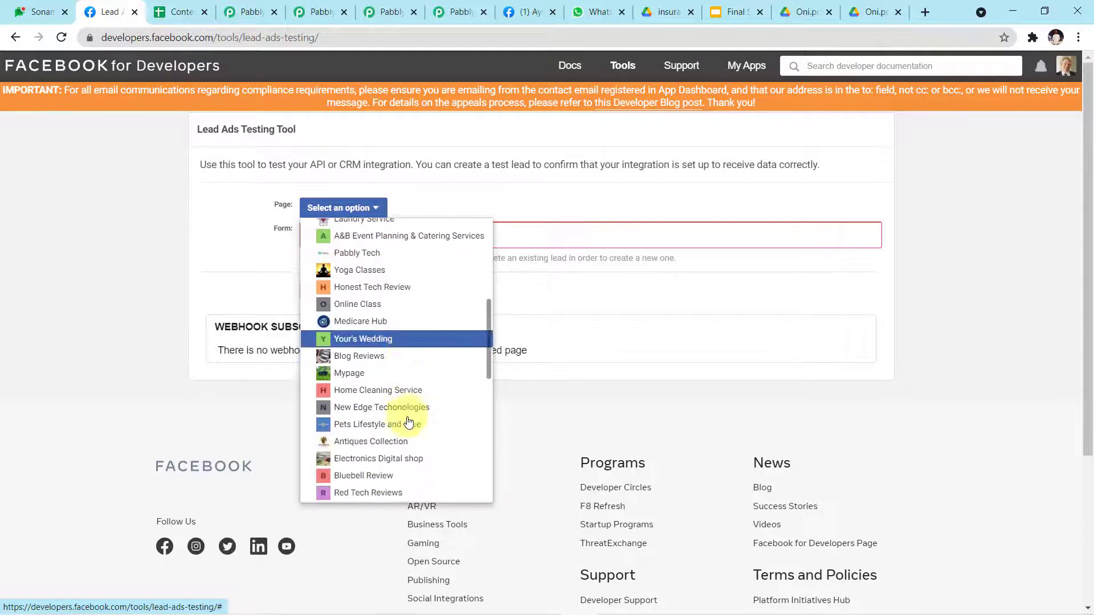
scroll(408, 423, "down", 1)
scroll(408, 422, "down", 2)
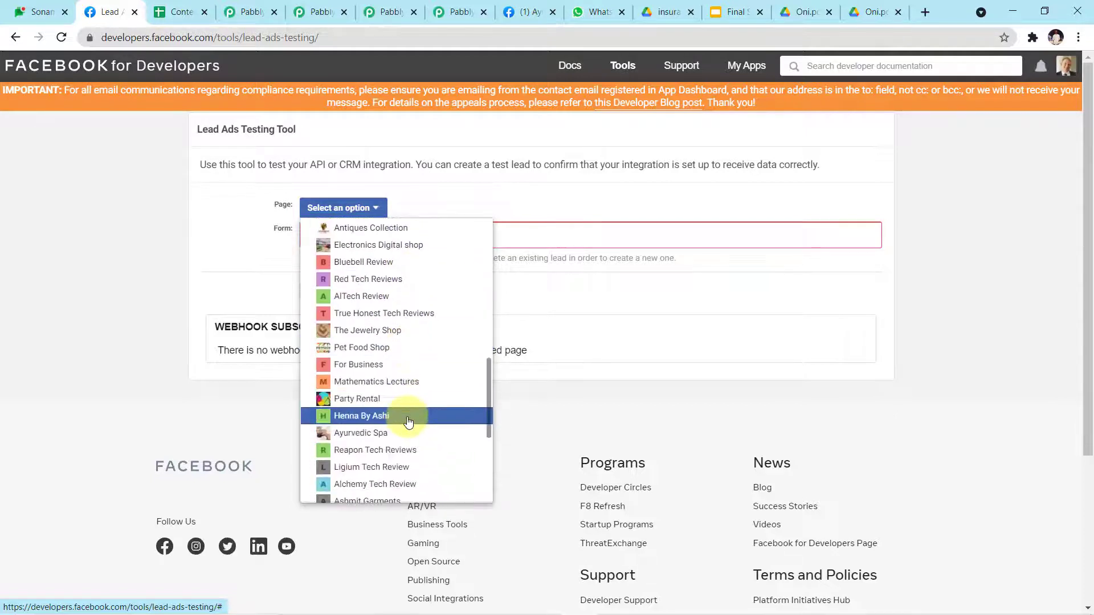
scroll(408, 422, "down", 1)
scroll(408, 422, "down", 2)
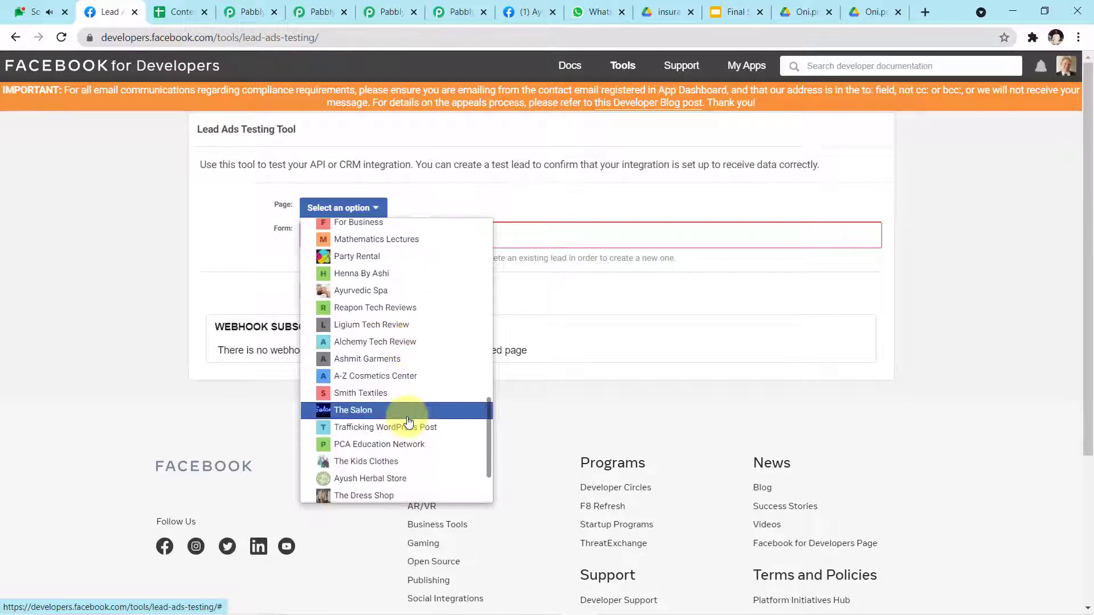
left_click(411, 408)
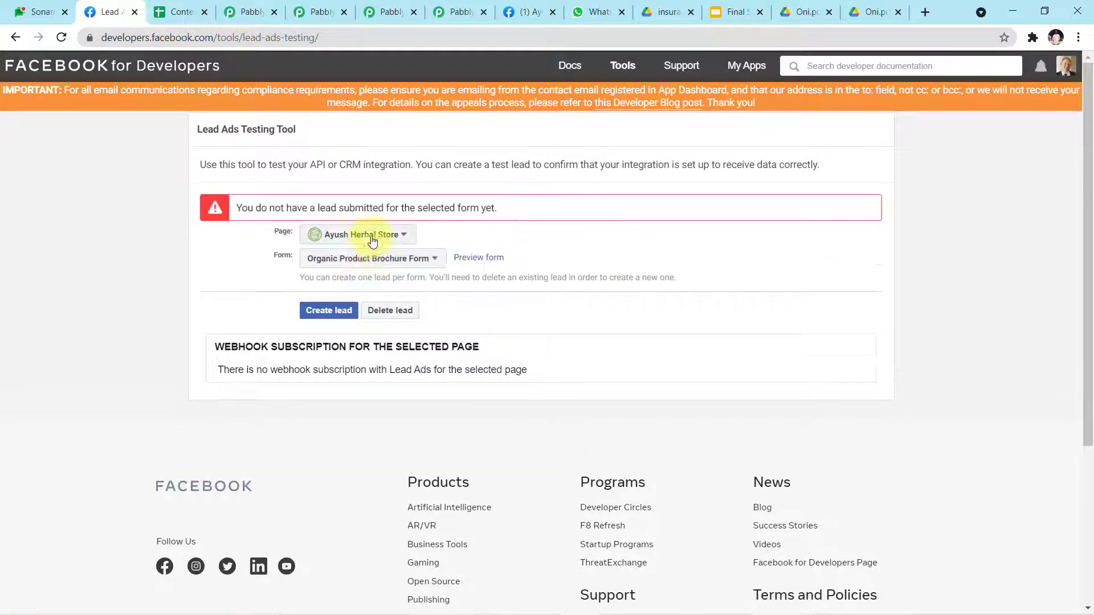
left_click(472, 257)
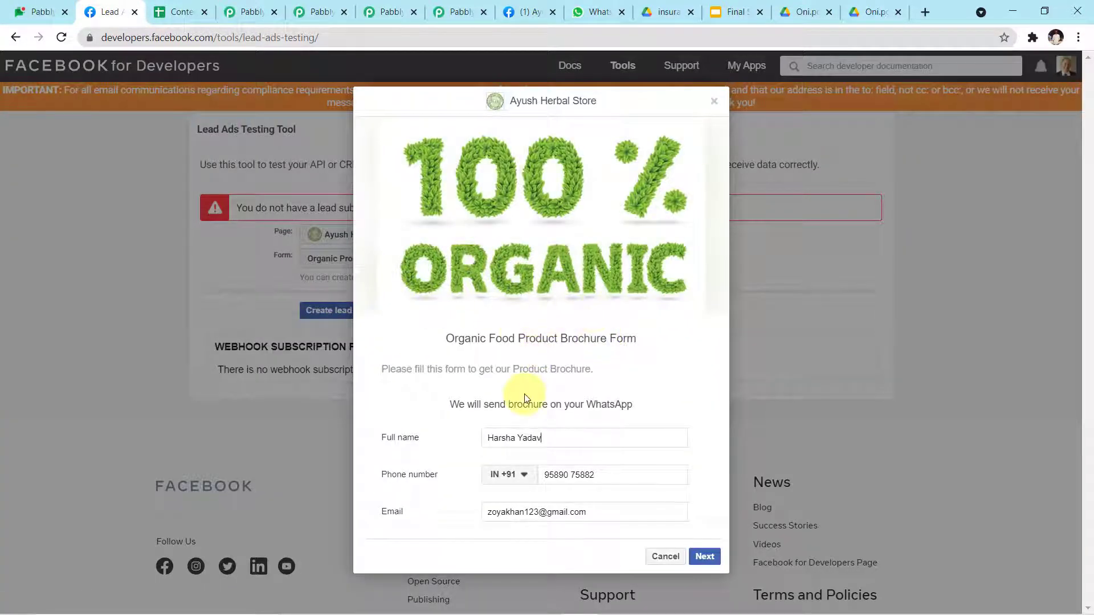
Step: Clear the prefilled full name, phone number and e-mail in the lead form preview
left_click_drag(532, 434, 354, 447)
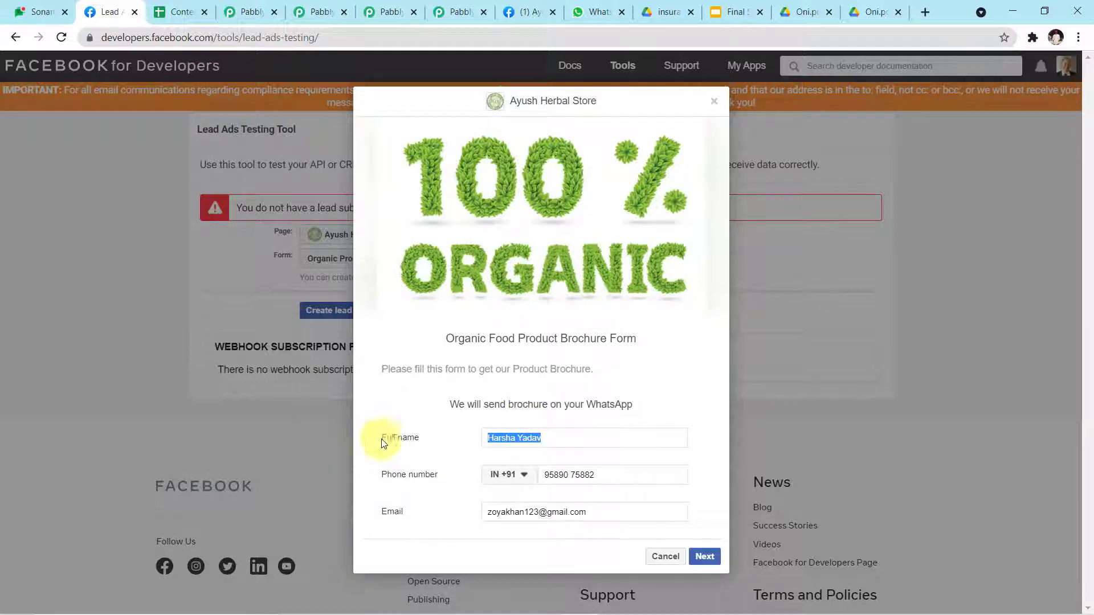
key("BackSpace")
left_click_drag(612, 475, 464, 477)
key("BackSpace")
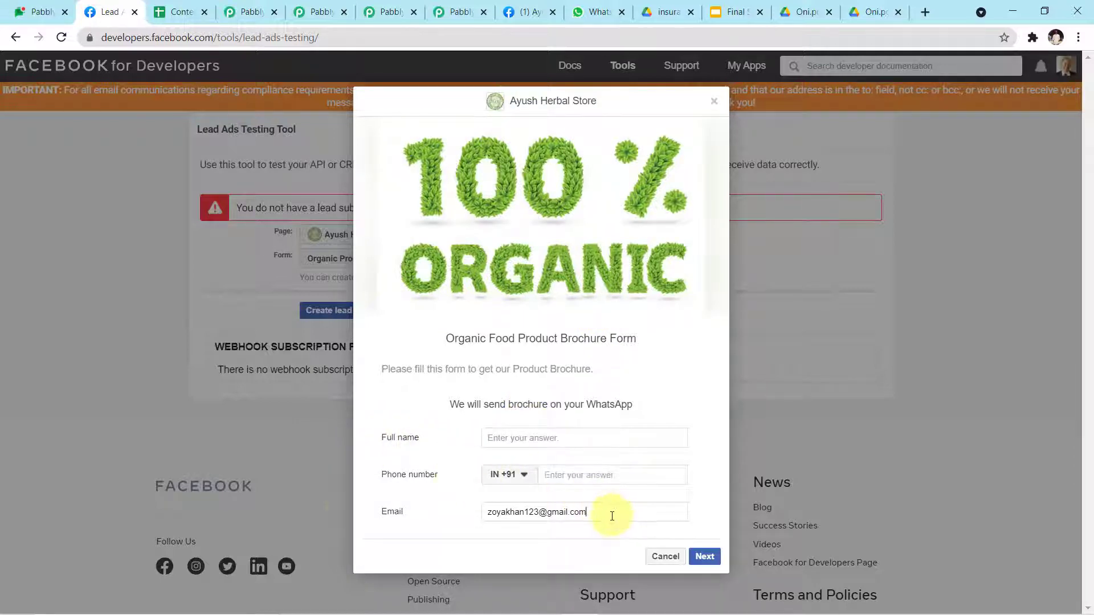
left_click_drag(611, 513, 393, 511)
key("BackSpace")
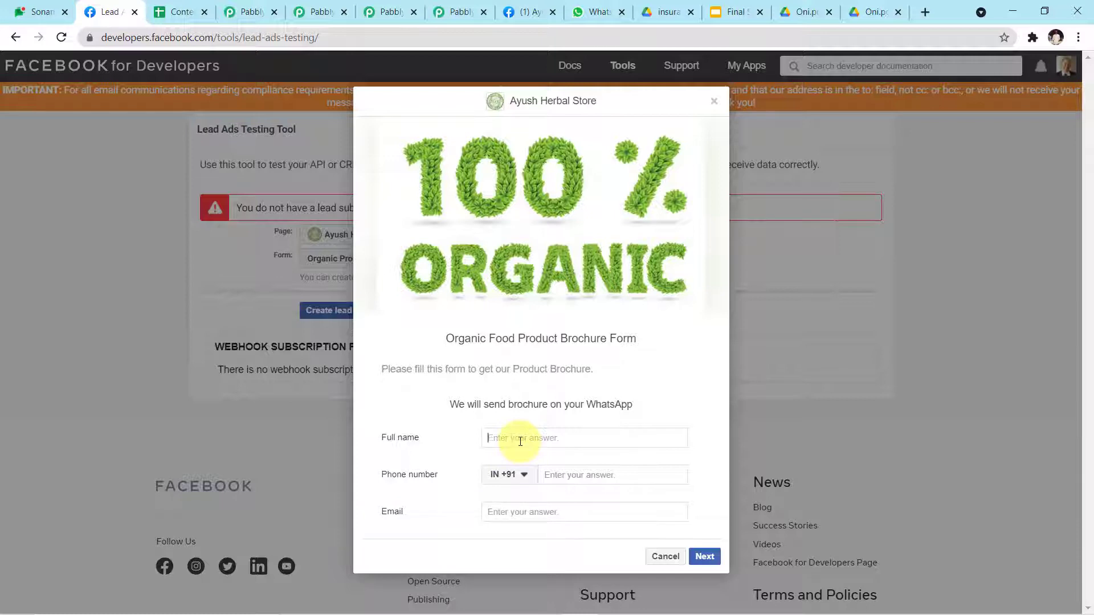
Step: Enter a new full name and contact details, then submit the test lead
left_click(521, 442)
type("Sam")
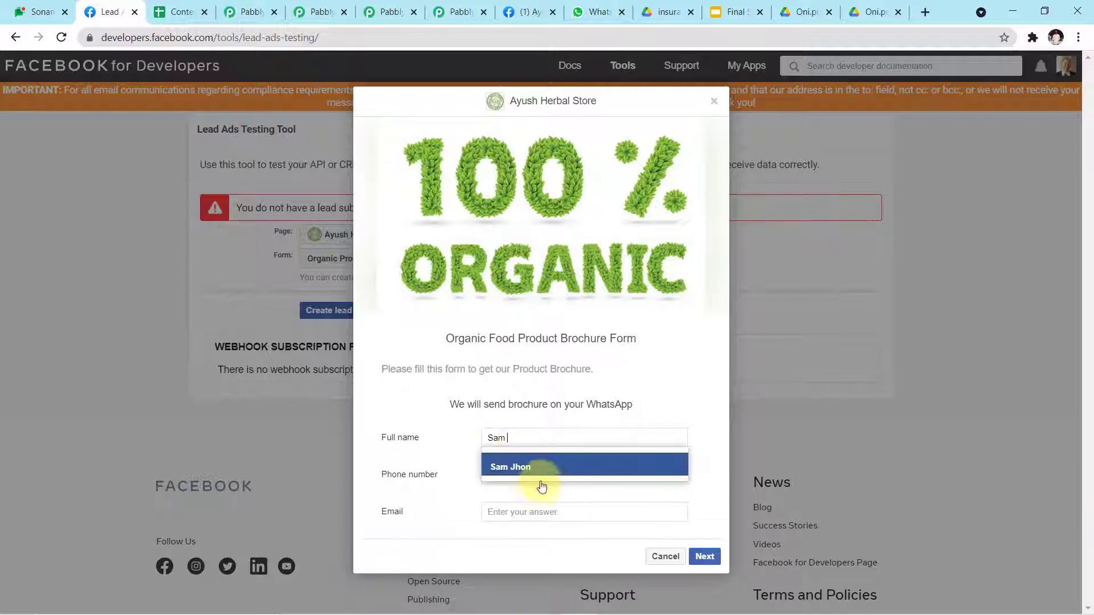
left_click(558, 480)
left_click(587, 474)
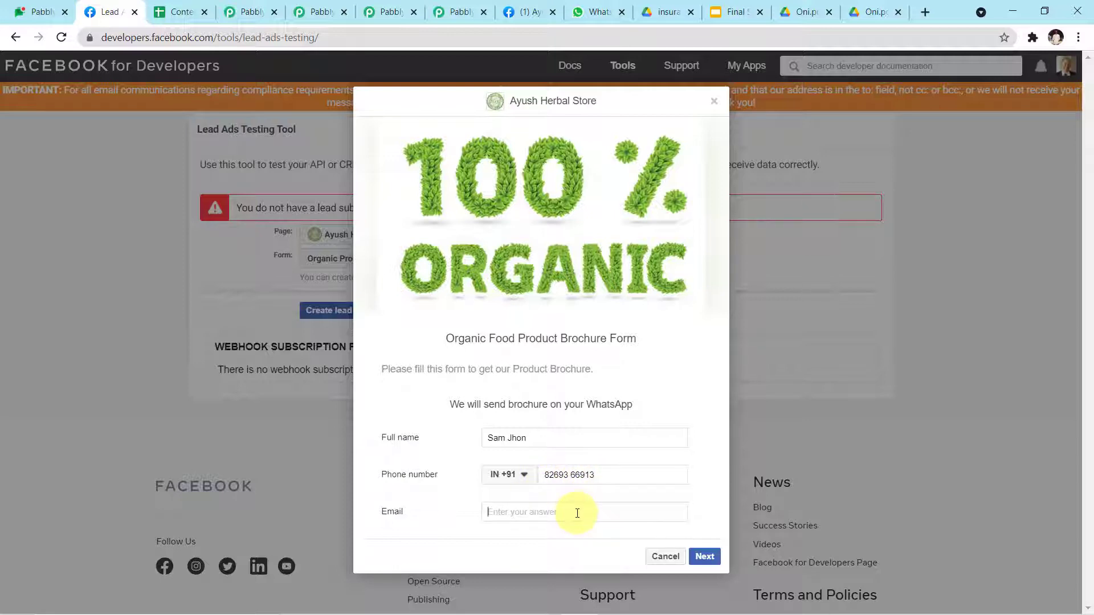
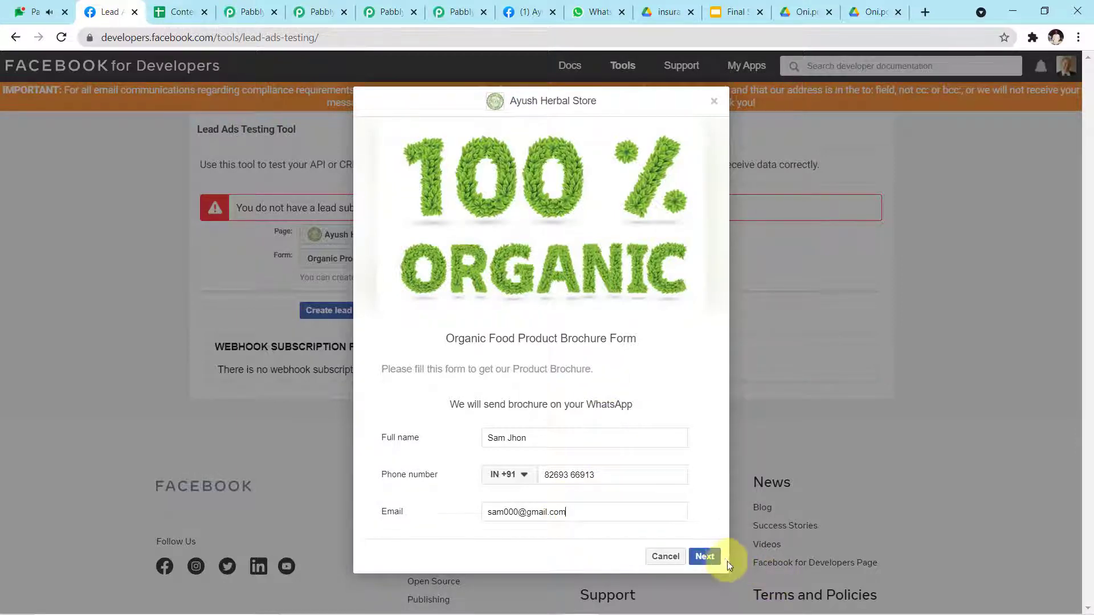
left_click(712, 561)
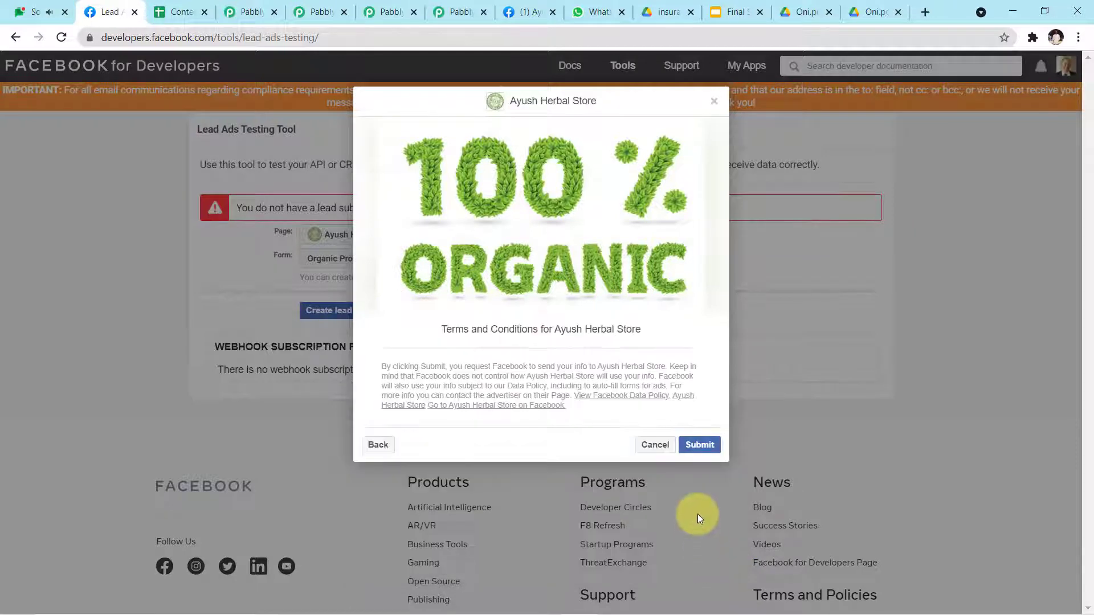
left_click(705, 448)
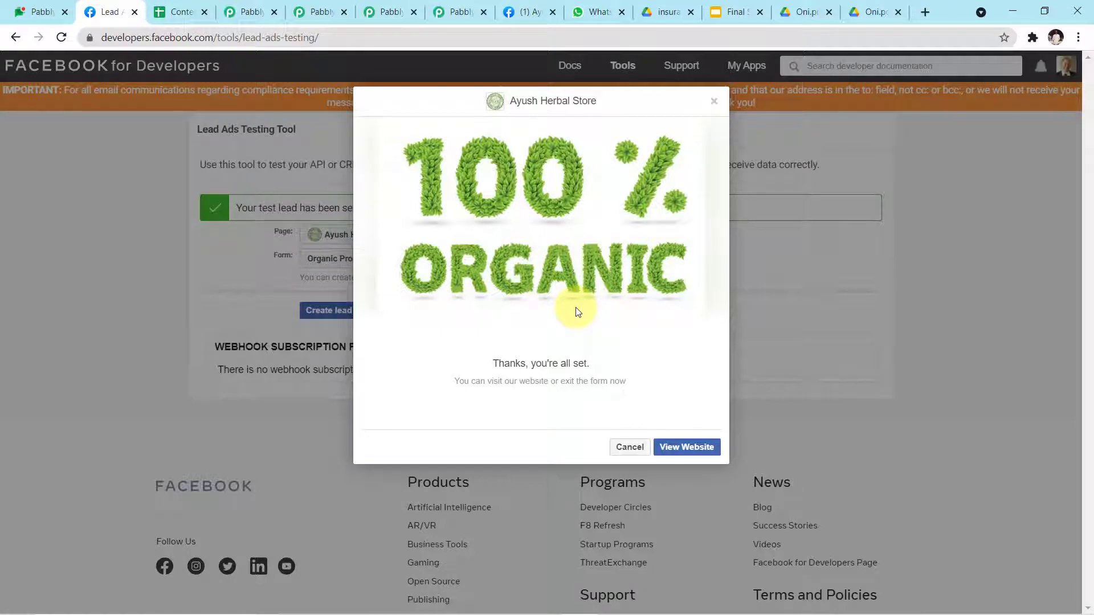
key("alt+Tab")
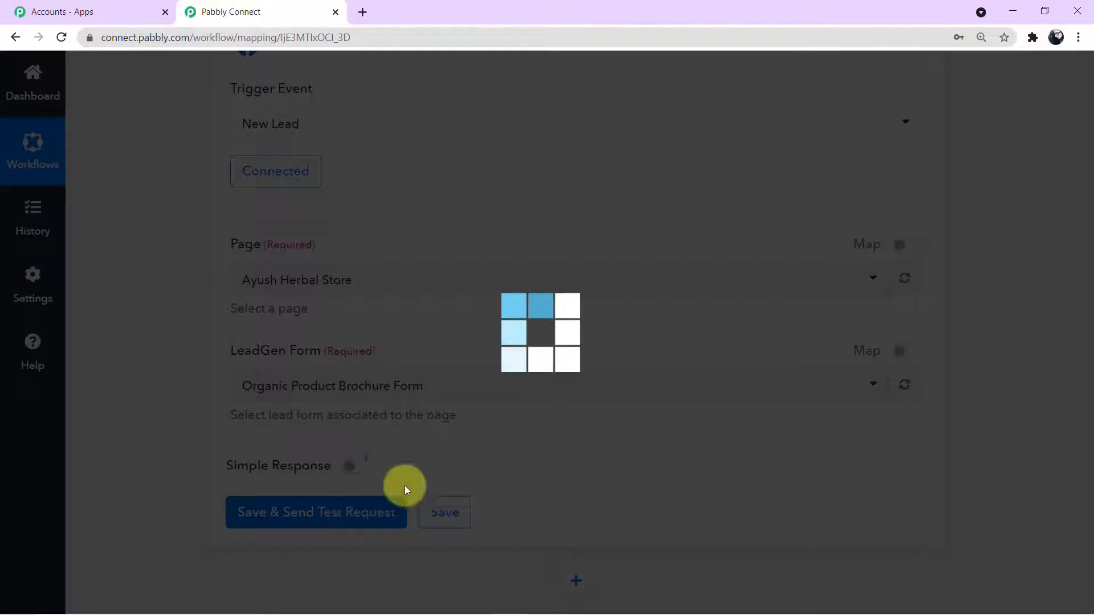
Step: Inspect the received full name, phone number and email values in the trigger's response
scroll(466, 456, "down", 2)
scroll(467, 456, "down", 6)
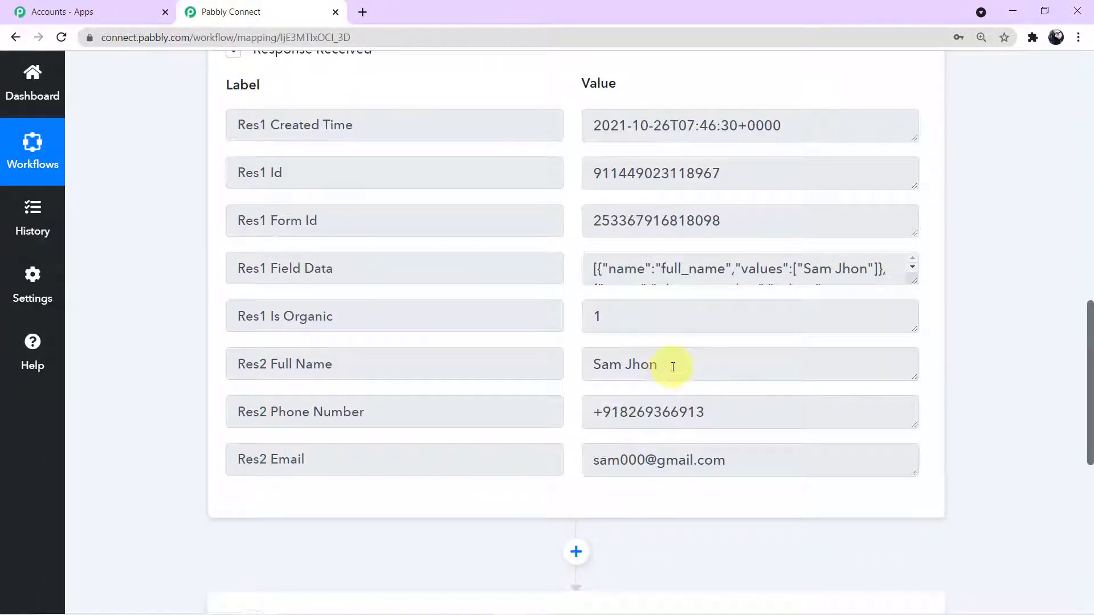
left_click_drag(672, 366, 566, 366)
left_click_drag(746, 409, 564, 410)
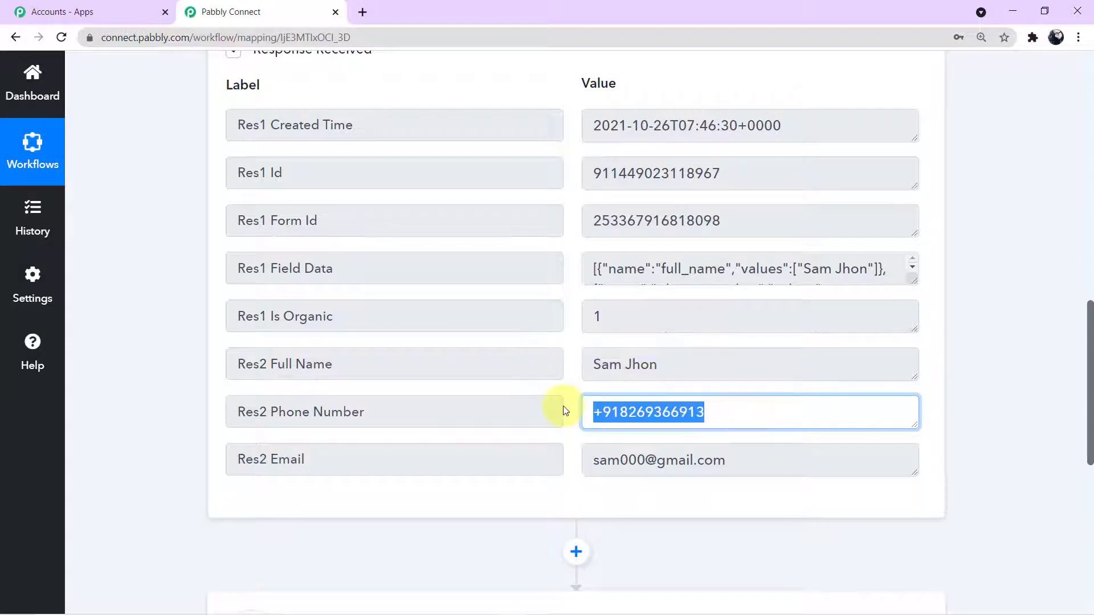
left_click_drag(682, 365, 587, 370)
left_click_drag(738, 423, 612, 424)
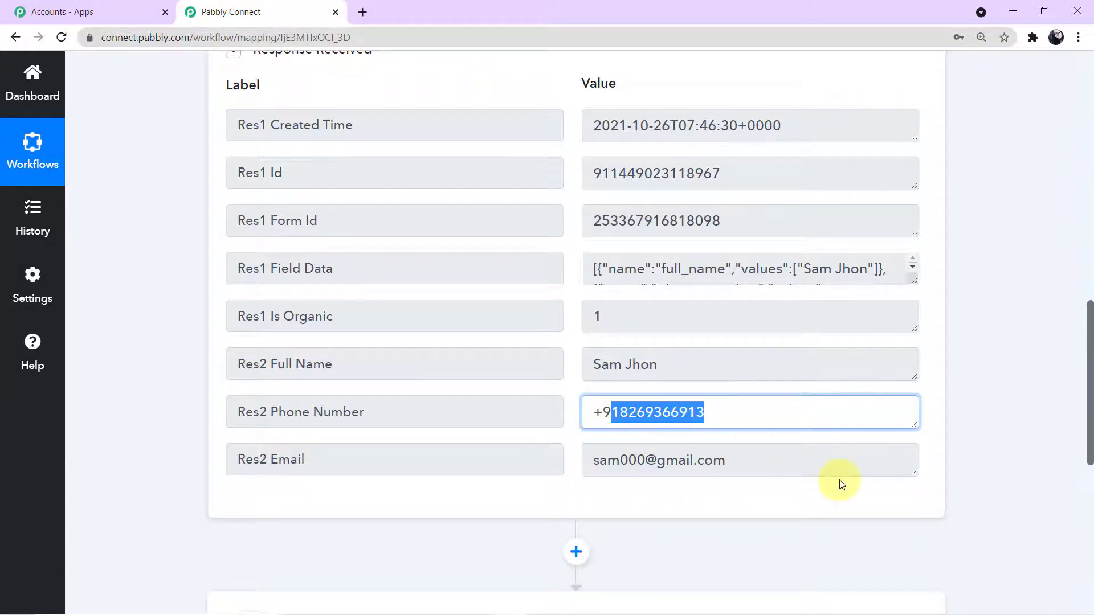
left_click(840, 486)
left_click_drag(762, 469, 578, 469)
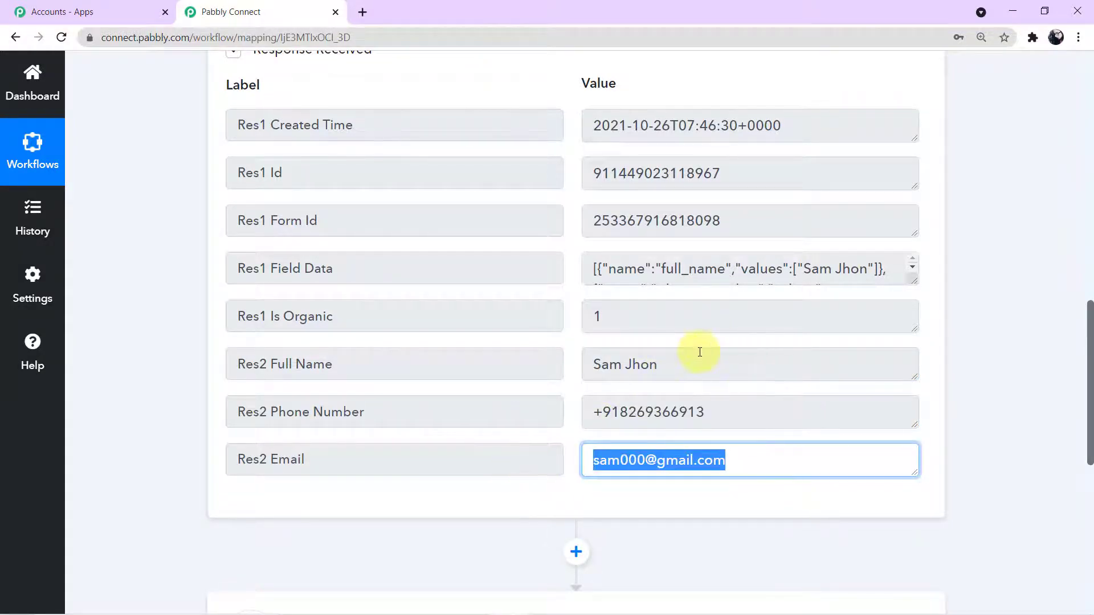
Step: Scroll through the response and expand the action step to choose its app
scroll(701, 354, "up", 4)
scroll(700, 352, "up", 3)
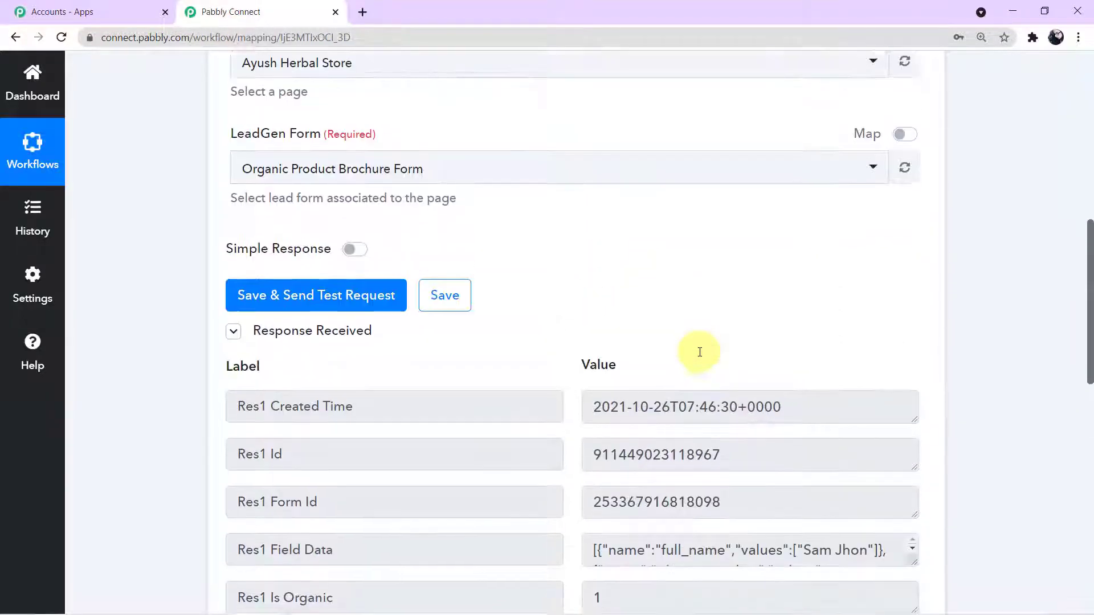
scroll(700, 354, "down", 6)
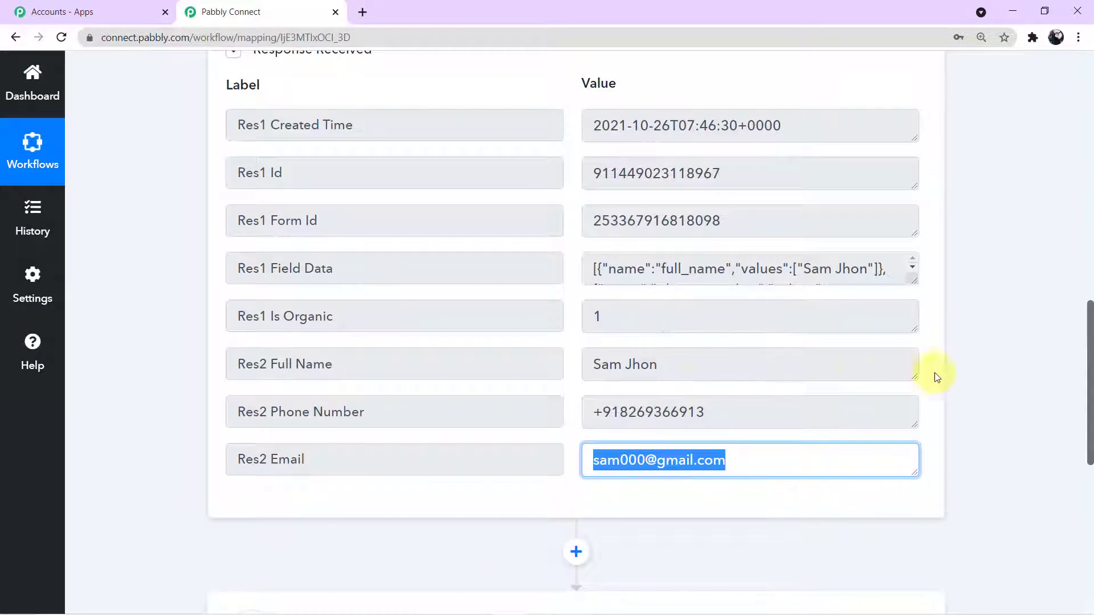
scroll(986, 371, "down", 4)
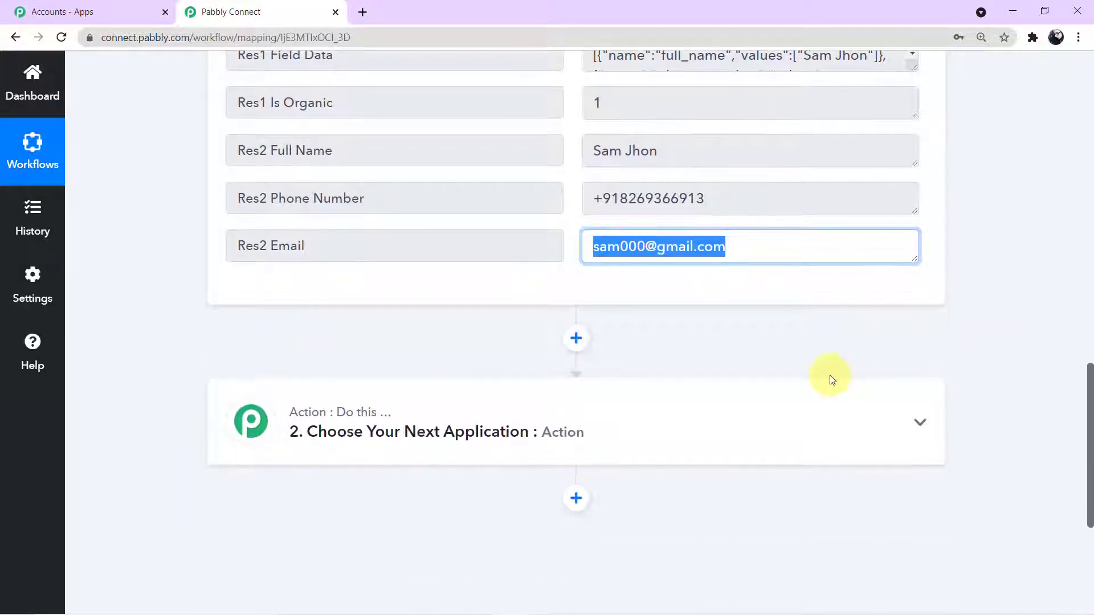
left_click(737, 413)
Step: Search '360' and choose WhatsApp by 360Dialog as the action app
scroll(706, 402, "down", 3)
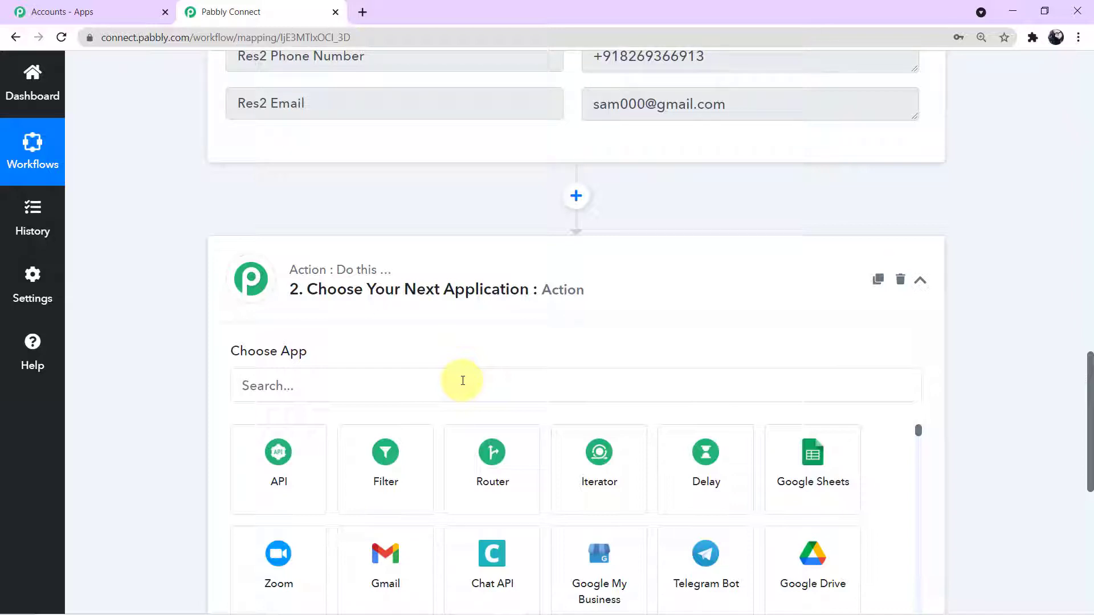
left_click(445, 390)
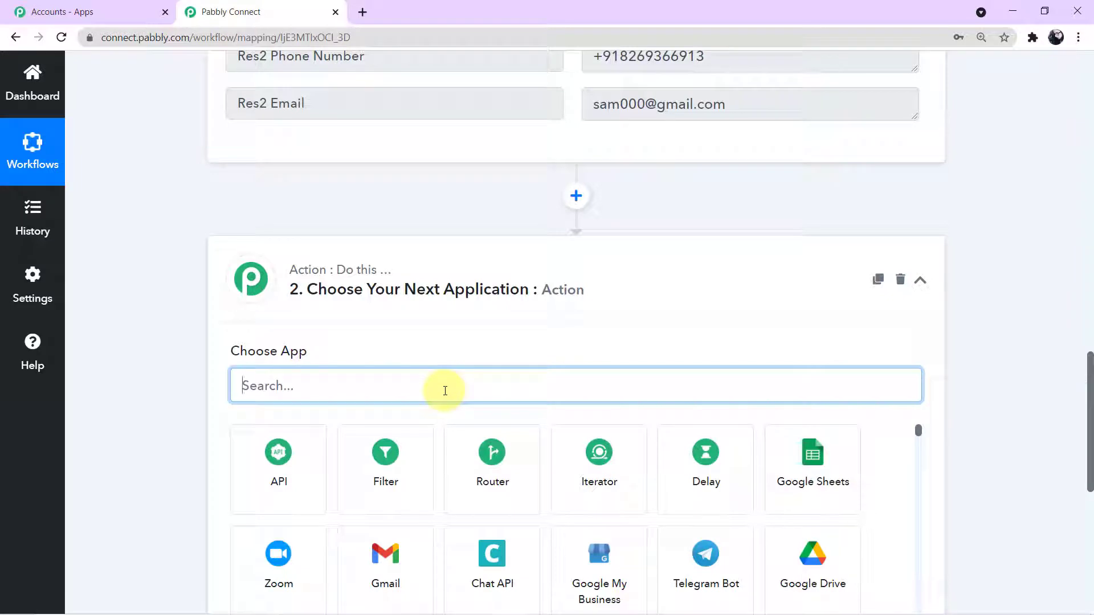
type("36")
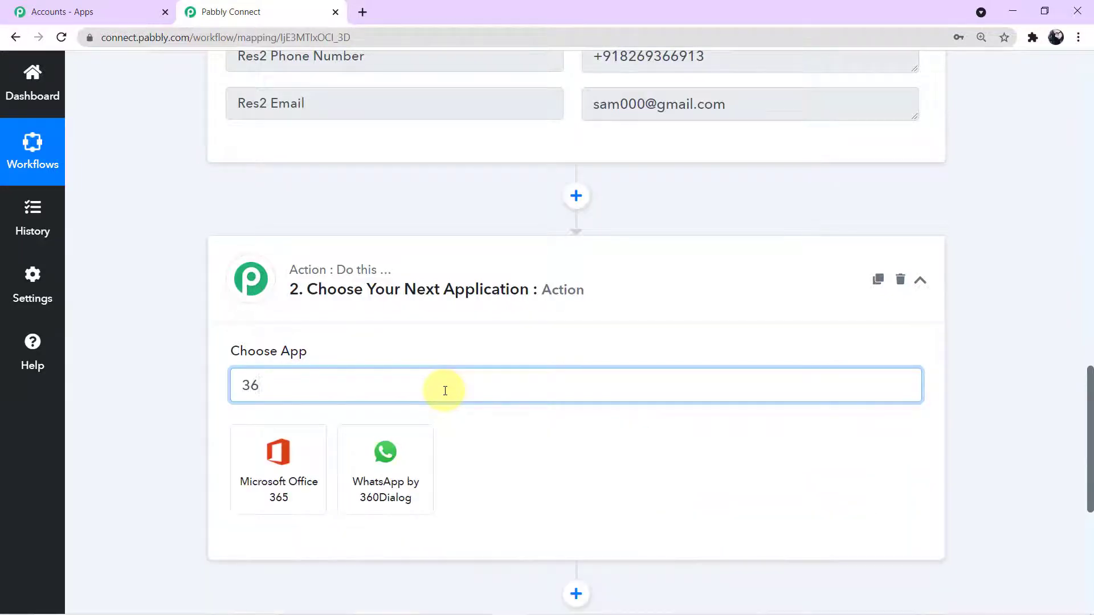
type("0")
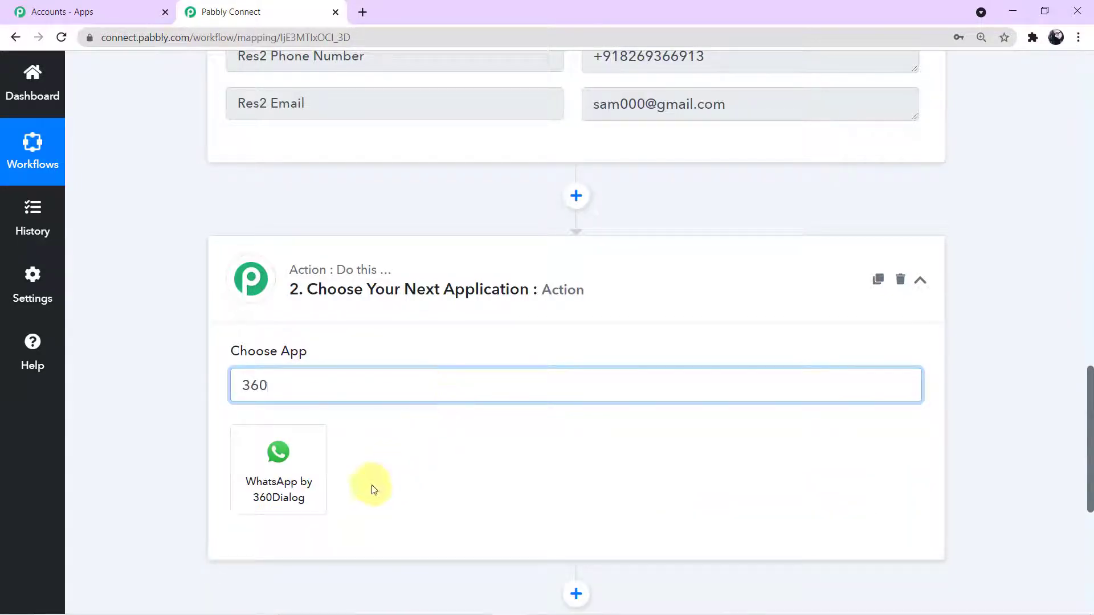
left_click(295, 496)
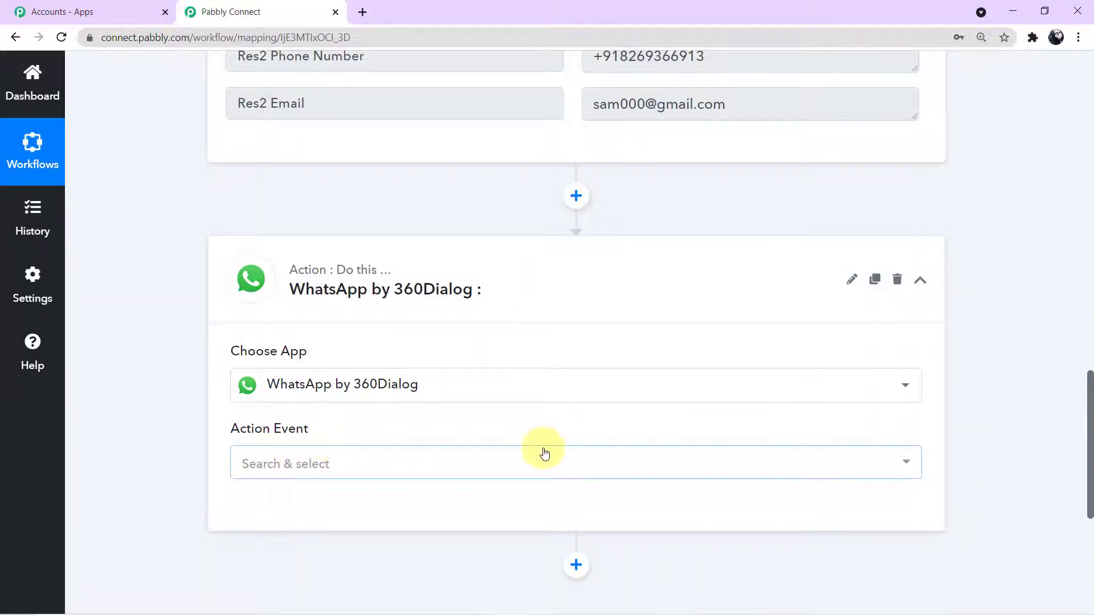
Step: Set the action event to Send Template Message and start connecting a 360Dialog account
left_click(908, 463)
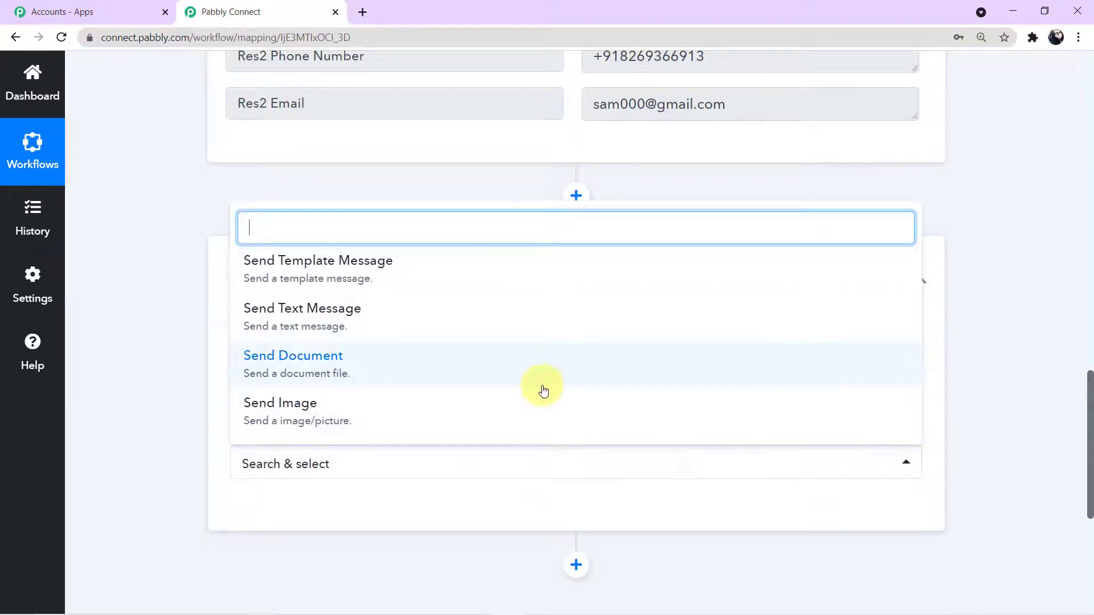
left_click(435, 272)
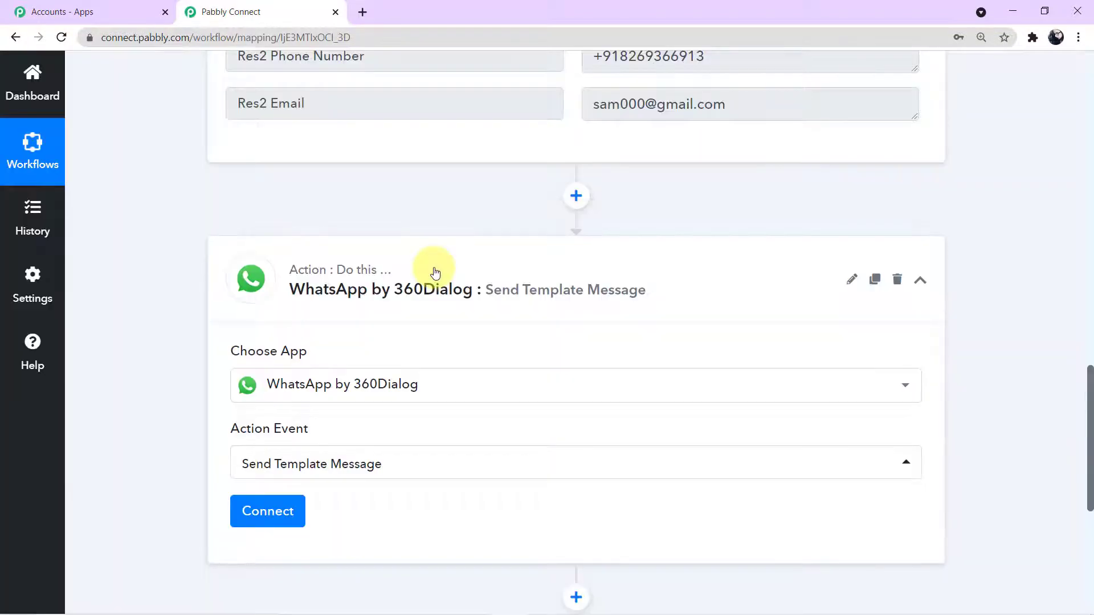
left_click(288, 509)
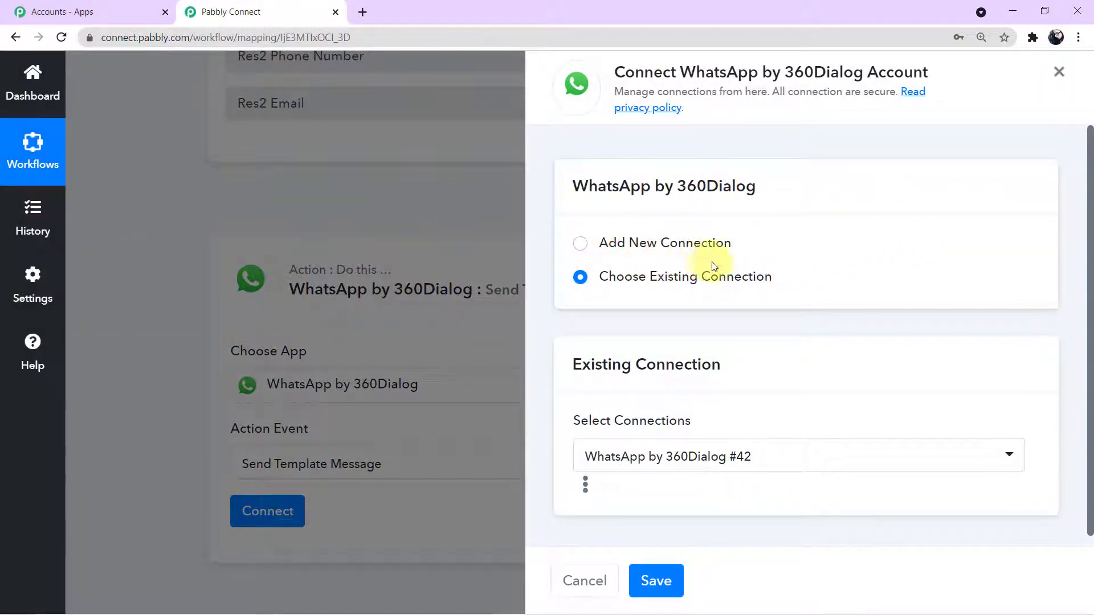
Step: Choose Add New Connection and bring the API key and Domain fields into view
left_click(578, 250)
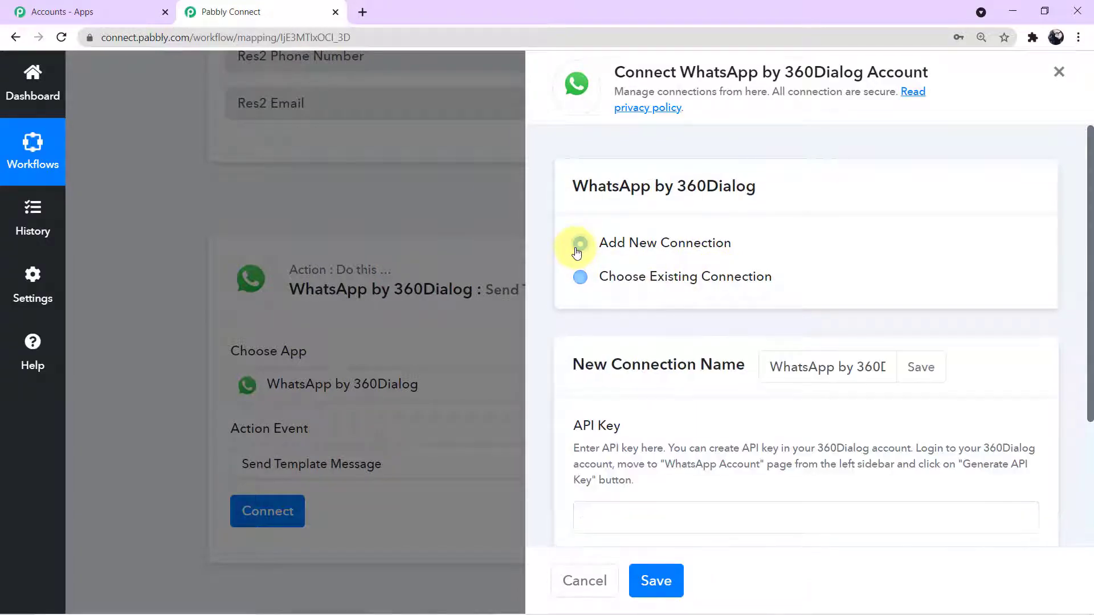
scroll(716, 293, "down", 3)
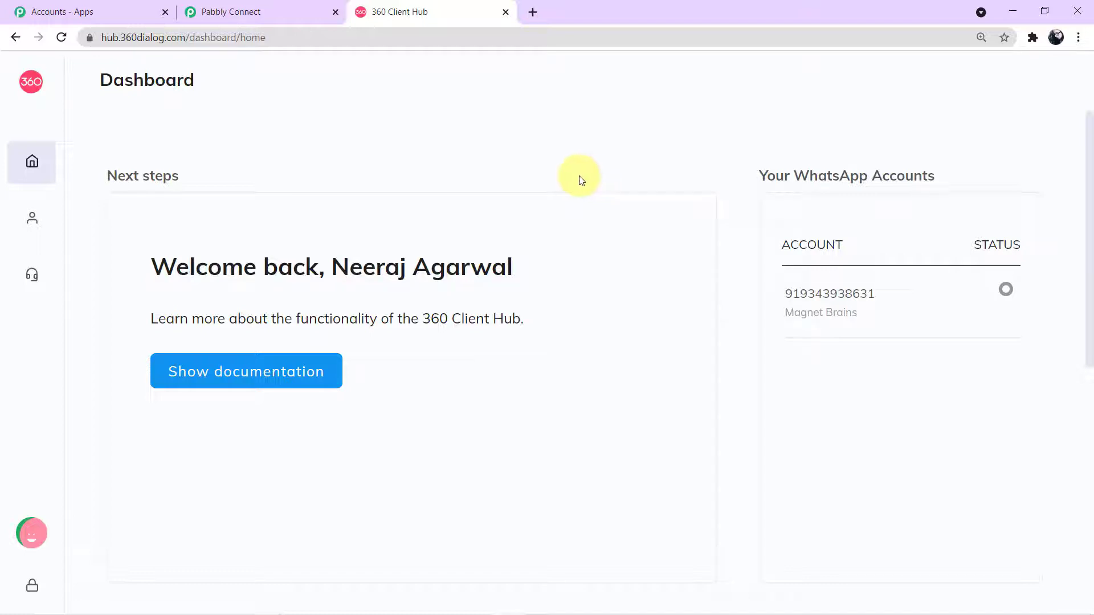
Step: Go to the WhatsApp Accounts page from the Client Hub sidebar
mouse_move(42, 163)
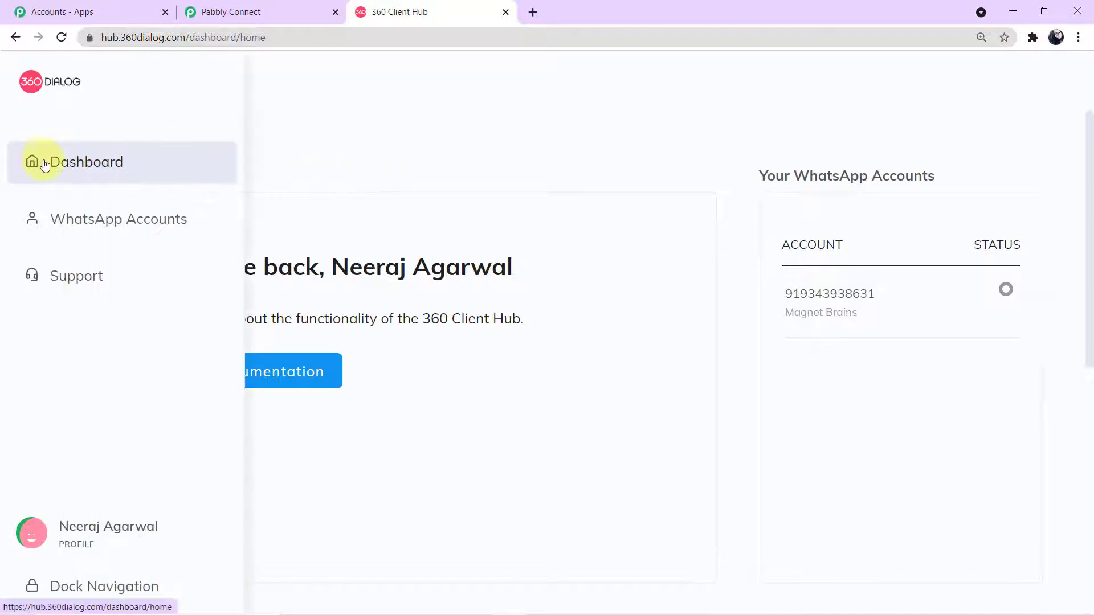
left_click(100, 223)
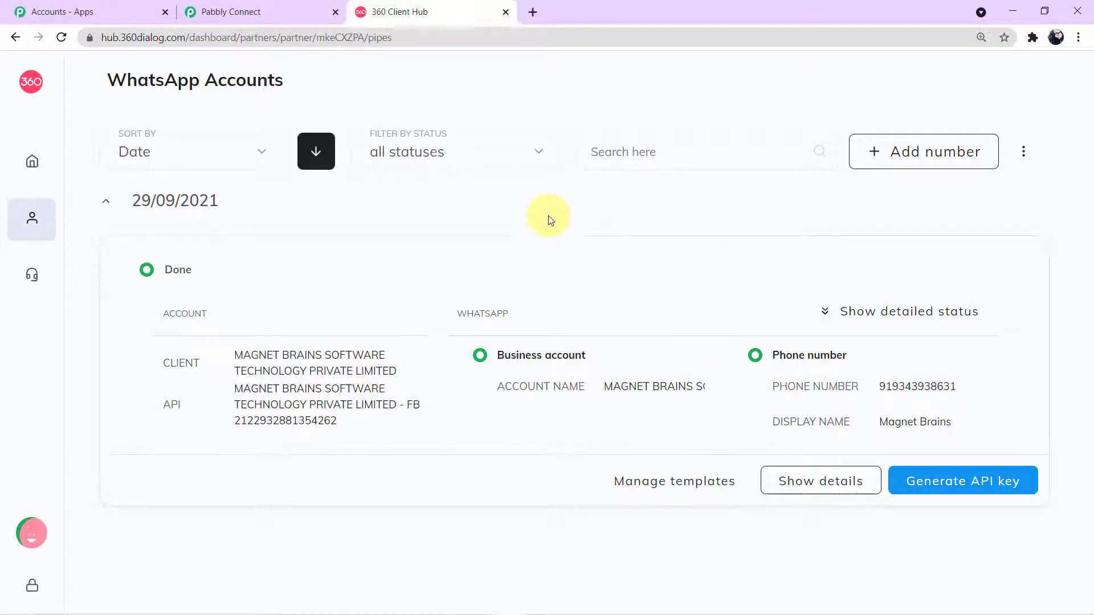
left_click(268, 11)
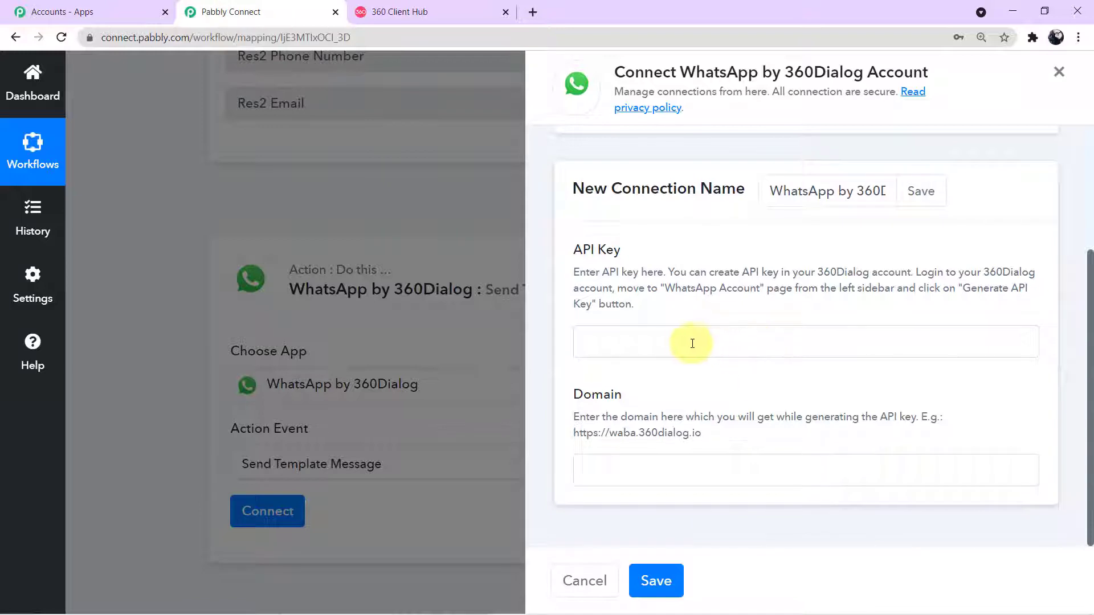
left_click(665, 341)
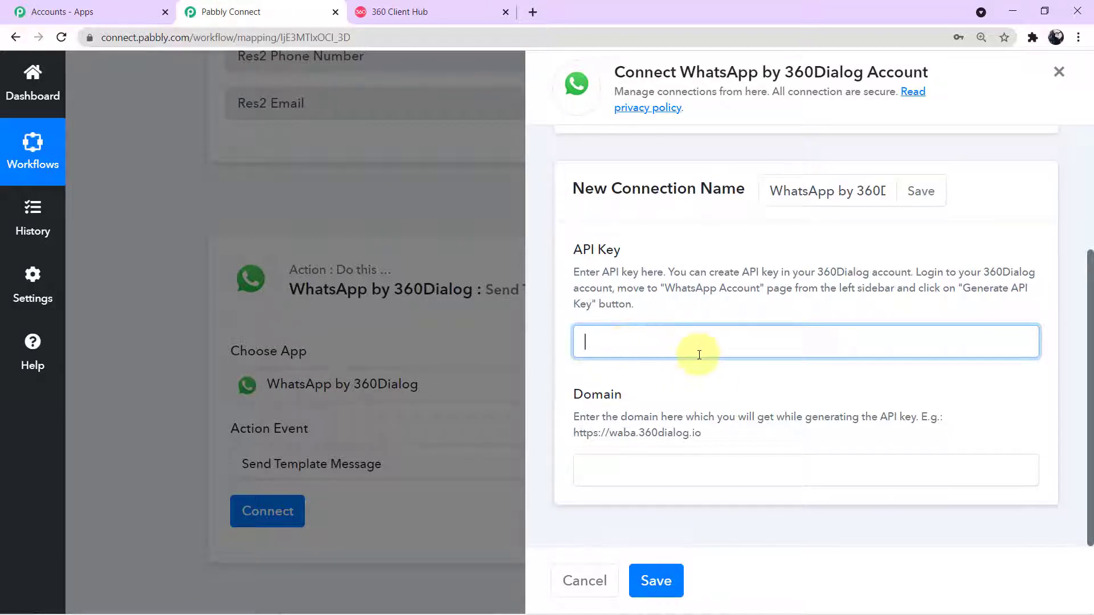
left_click(617, 480)
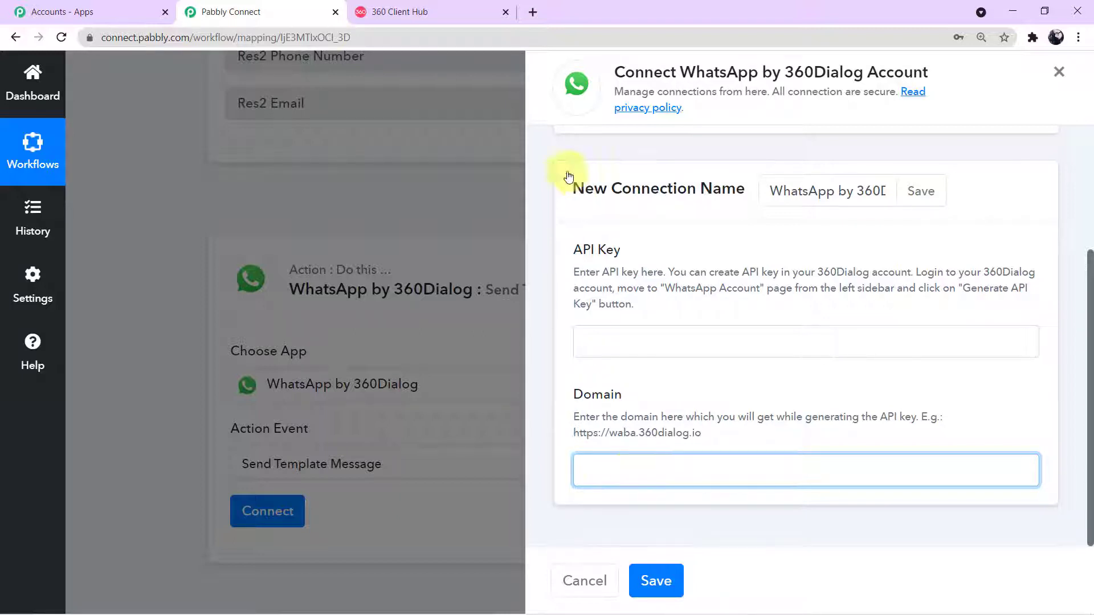
left_click(456, 17)
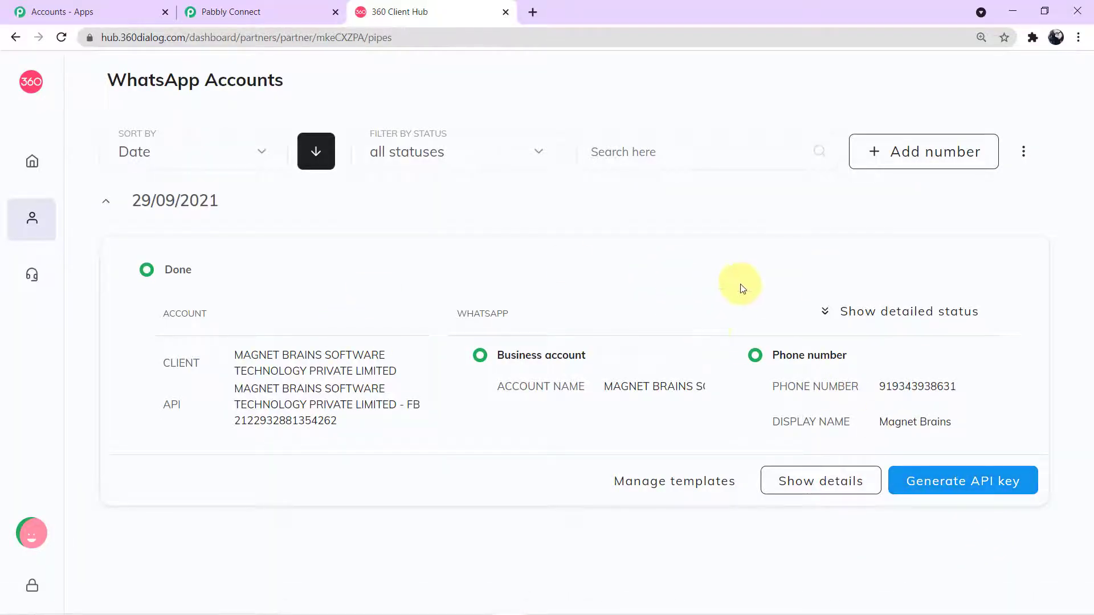
Step: Switch back to the Pabbly Connect tab showing the connected WhatsApp by 360Dialog step
left_click(222, 13)
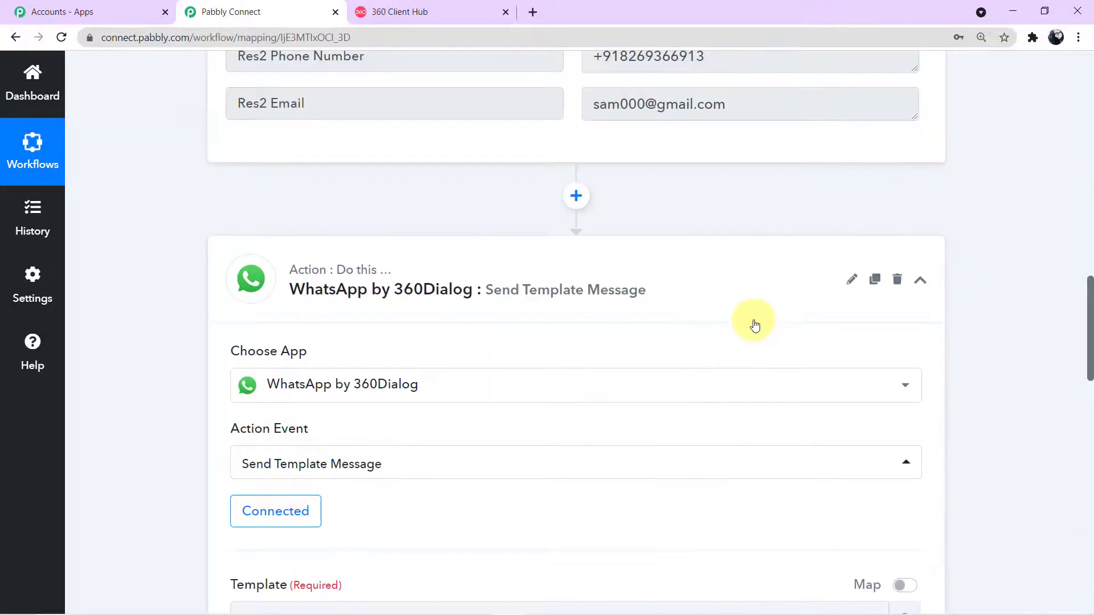
Step: Review the Send Template Message fields, then return to the 360 Client Hub WhatsApp Accounts tab
scroll(755, 325, "down", 3)
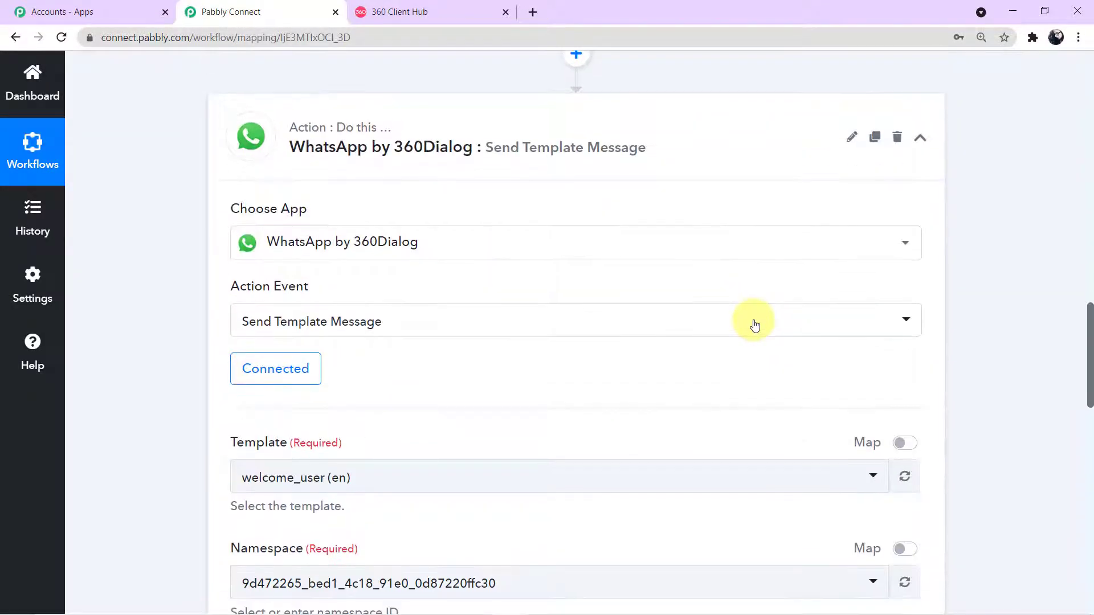
scroll(755, 324, "down", 1)
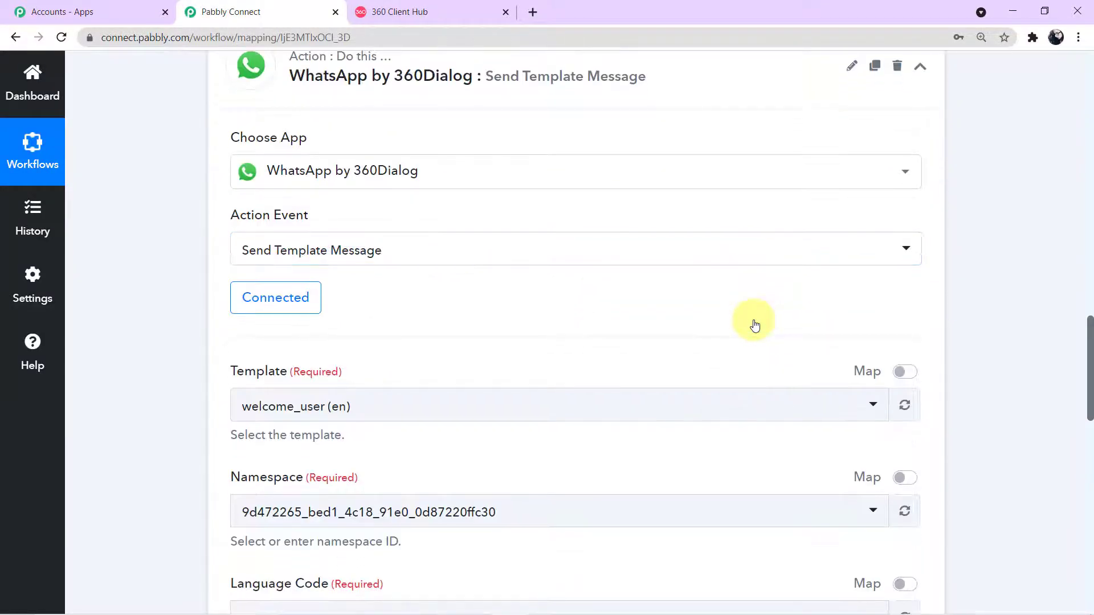
scroll(755, 325, "down", 1)
scroll(755, 322, "down", 1)
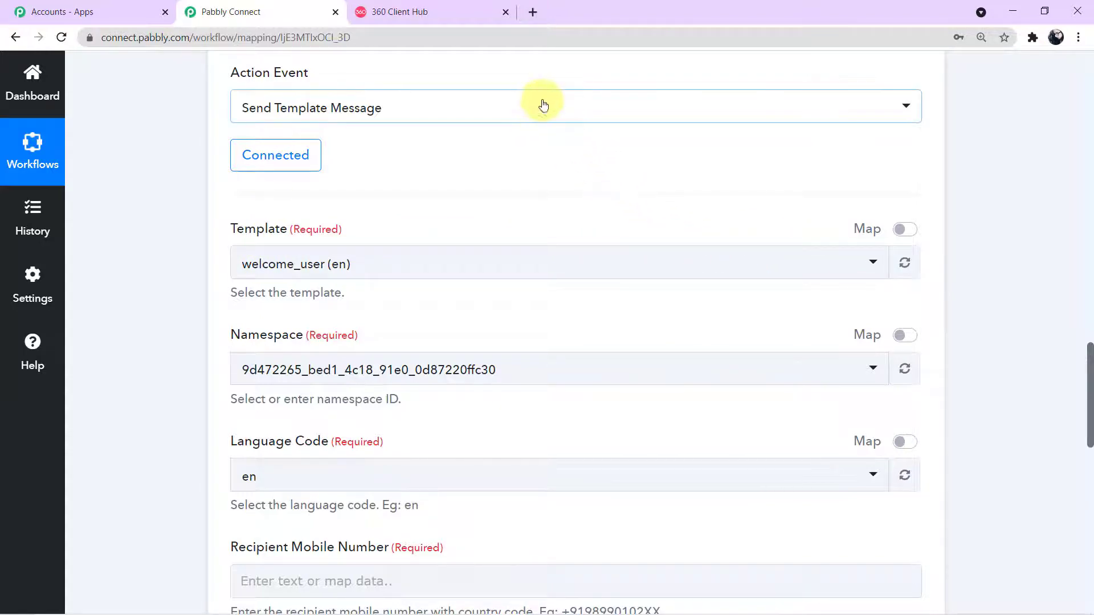
left_click(462, 22)
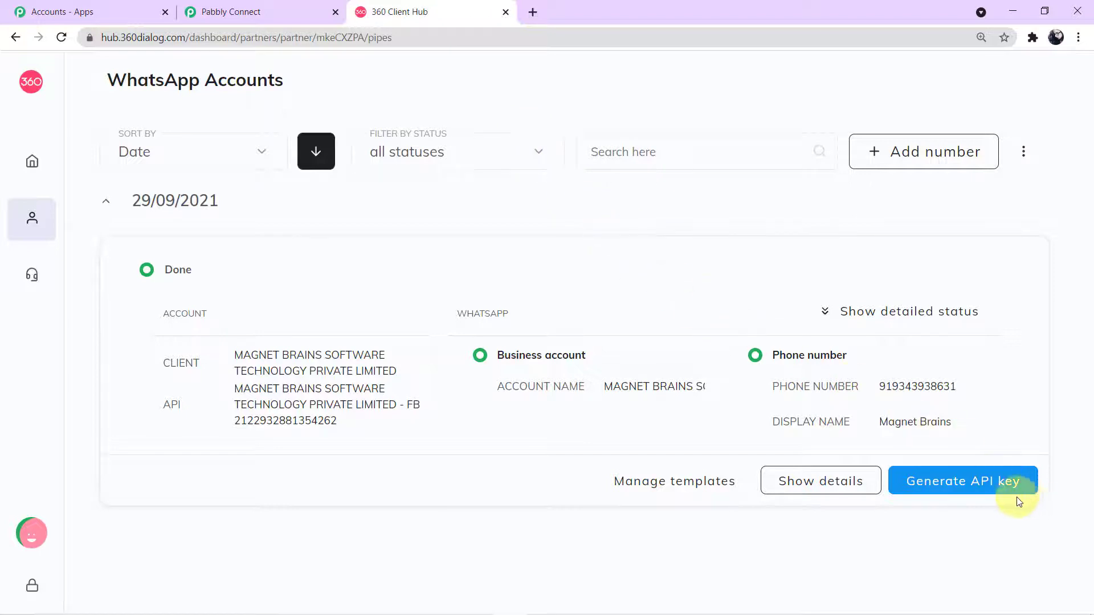
Step: Open the account's details and scroll its Templates list down to send_brochure_final
left_click(821, 482)
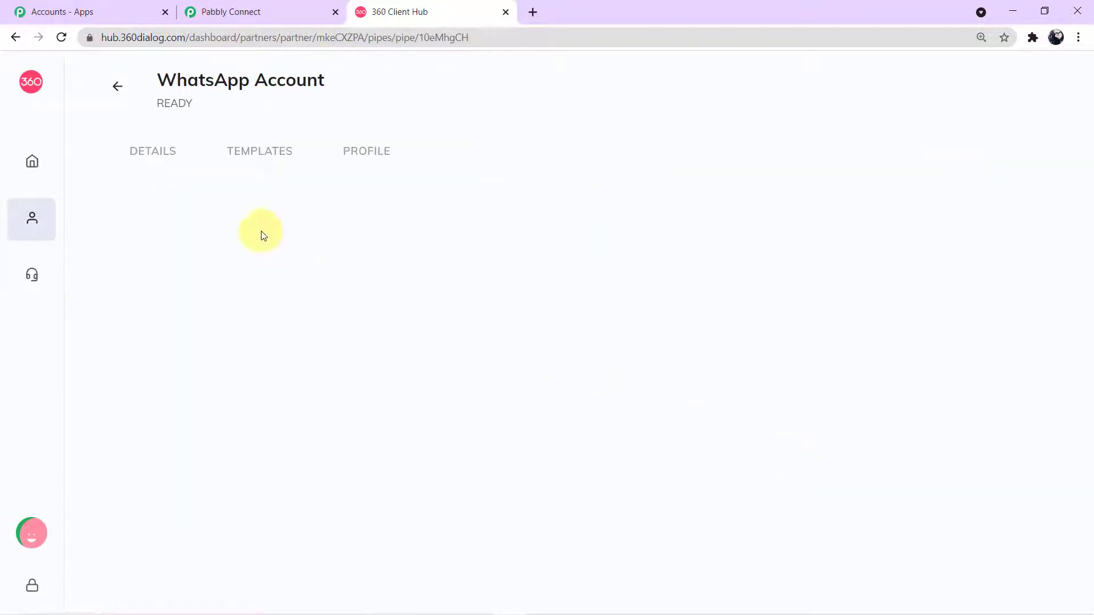
left_click(238, 147)
scroll(481, 251, "down", 7)
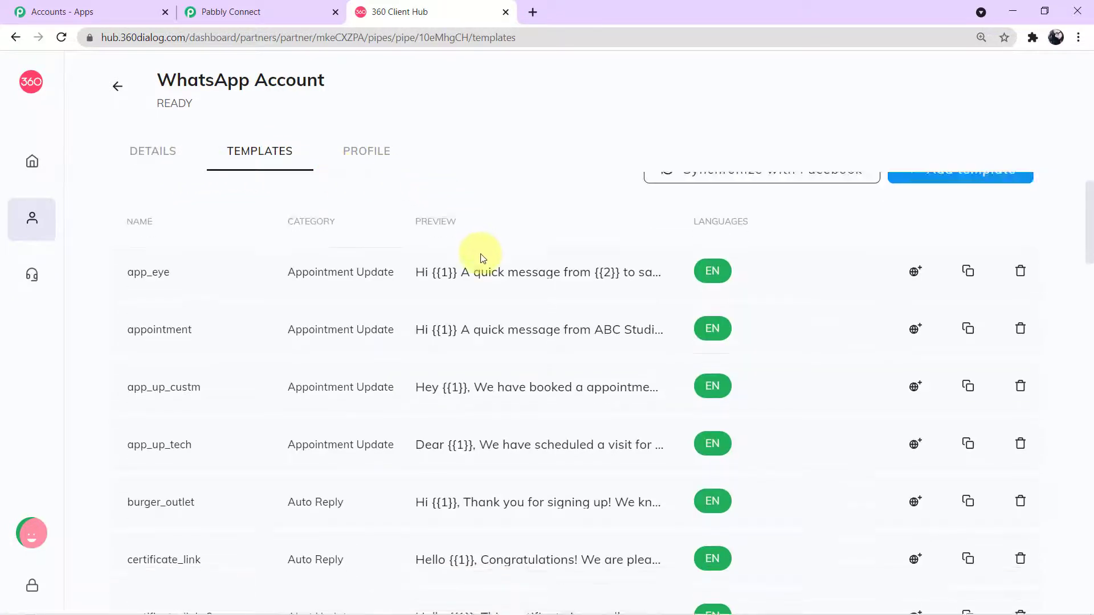
scroll(493, 282, "down", 13)
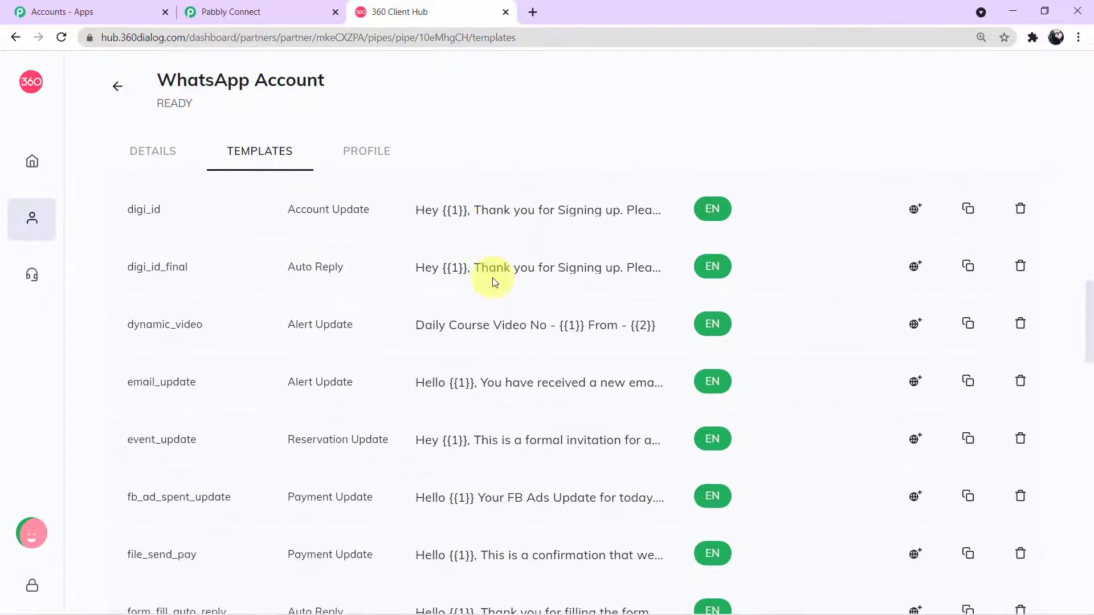
scroll(492, 279, "down", 6)
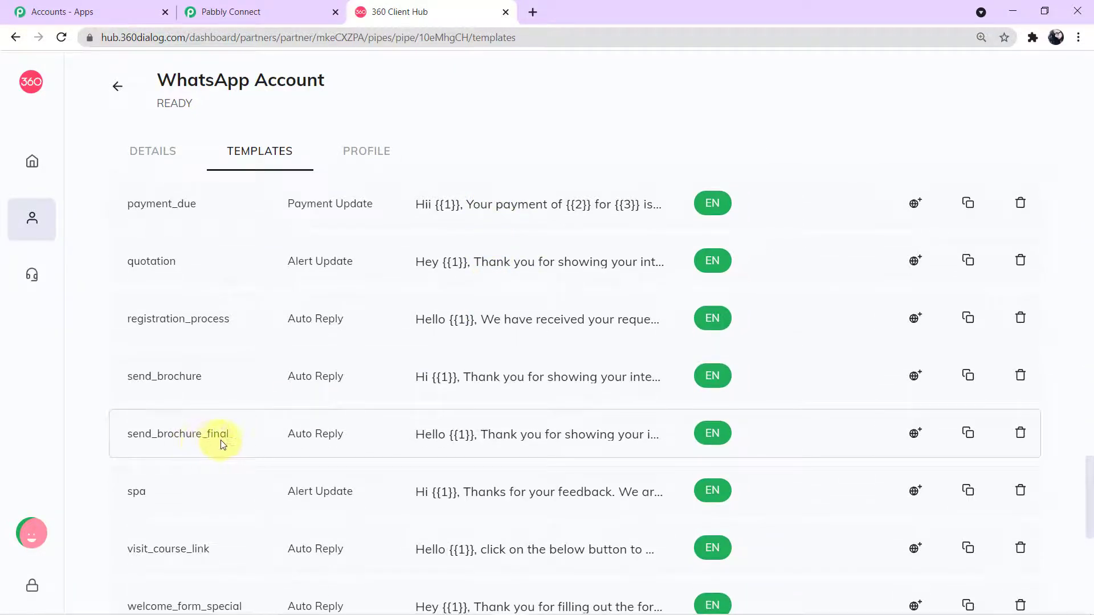
Step: Open the send_brochure_final preview and examine its message text and {{1}}, {{2}} placeholders
left_click(447, 436)
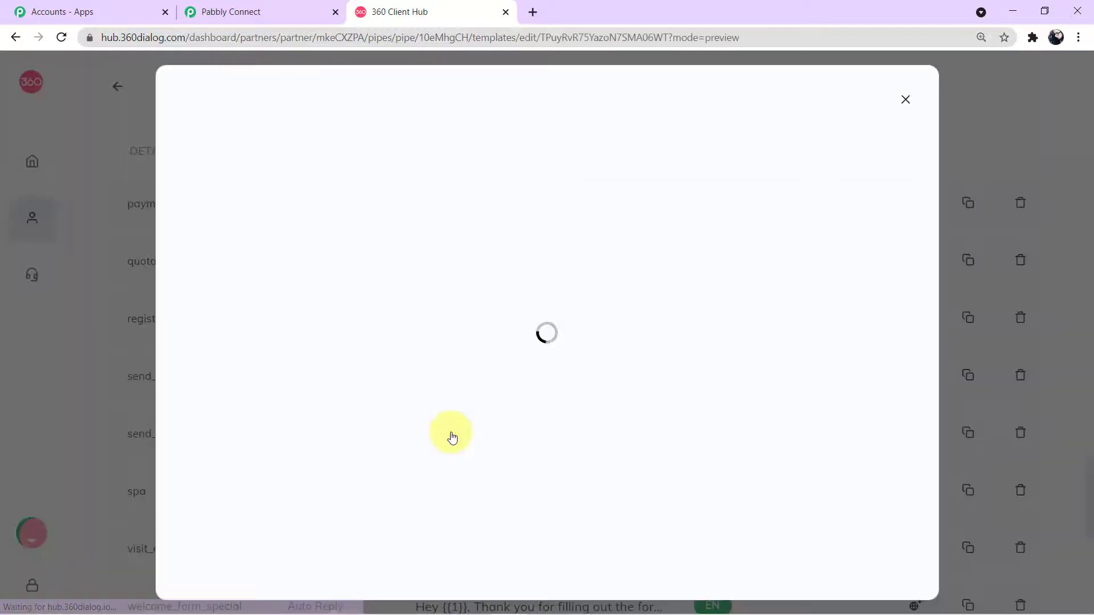
scroll(646, 288, "down", 1)
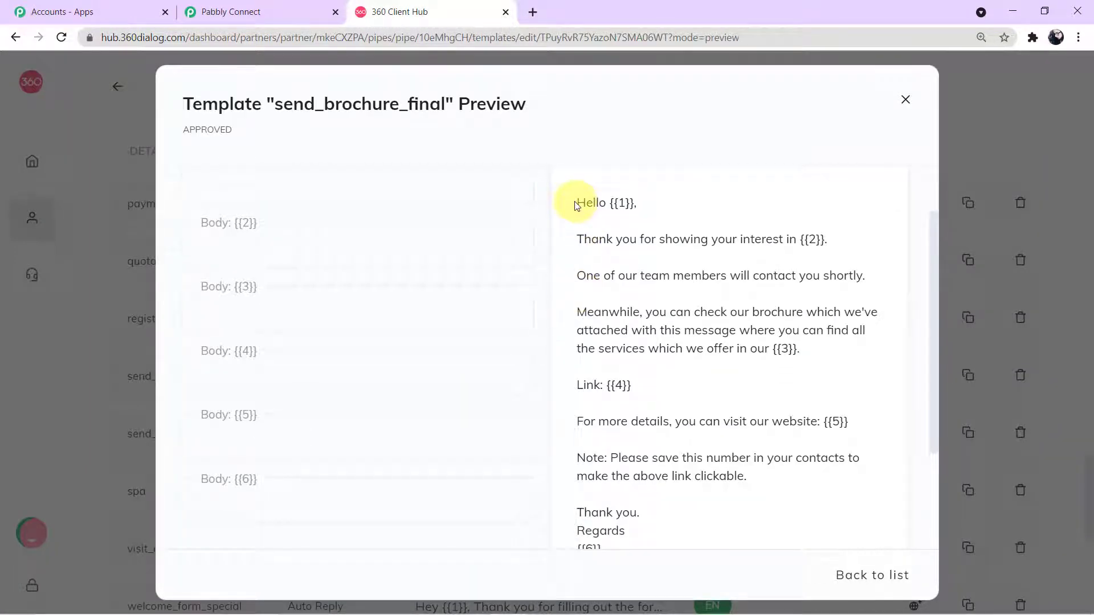
left_click_drag(577, 204, 716, 544)
left_click(739, 491)
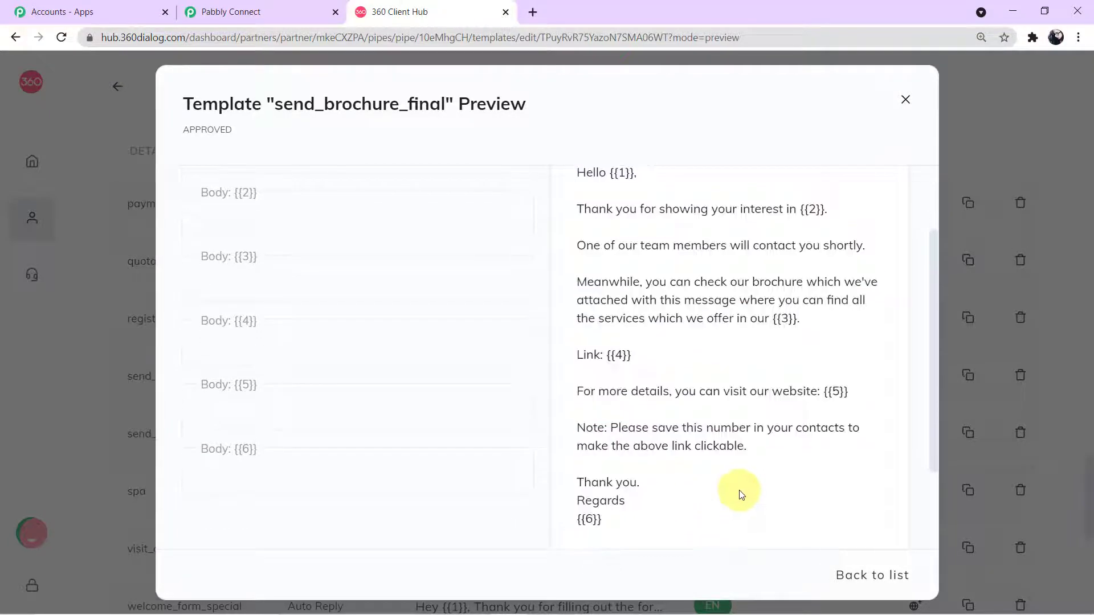
scroll(672, 387, "up", 2)
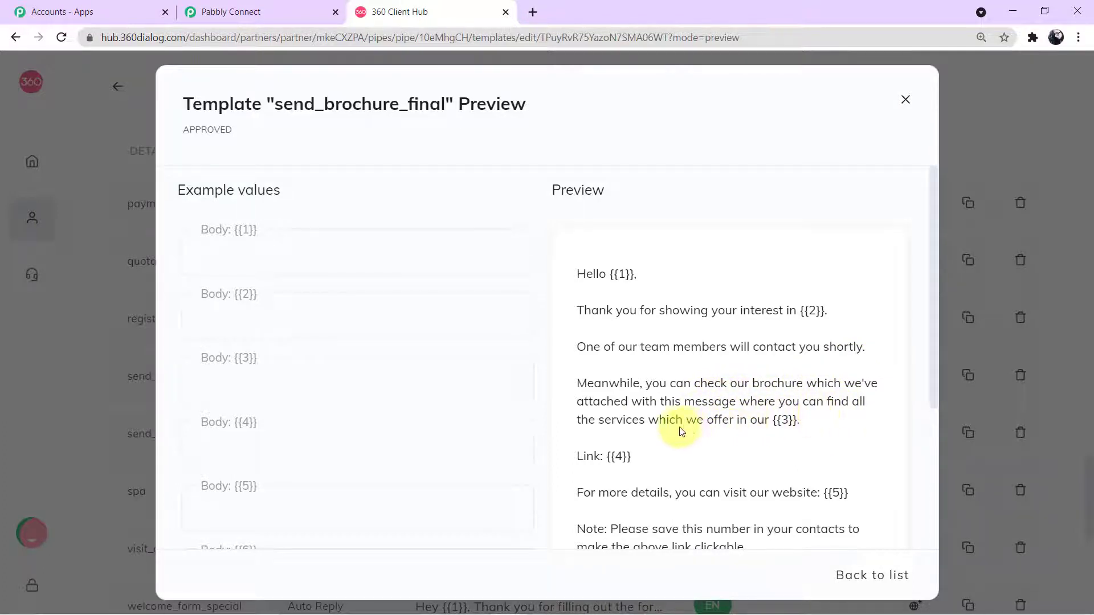
scroll(724, 422, "down", 1)
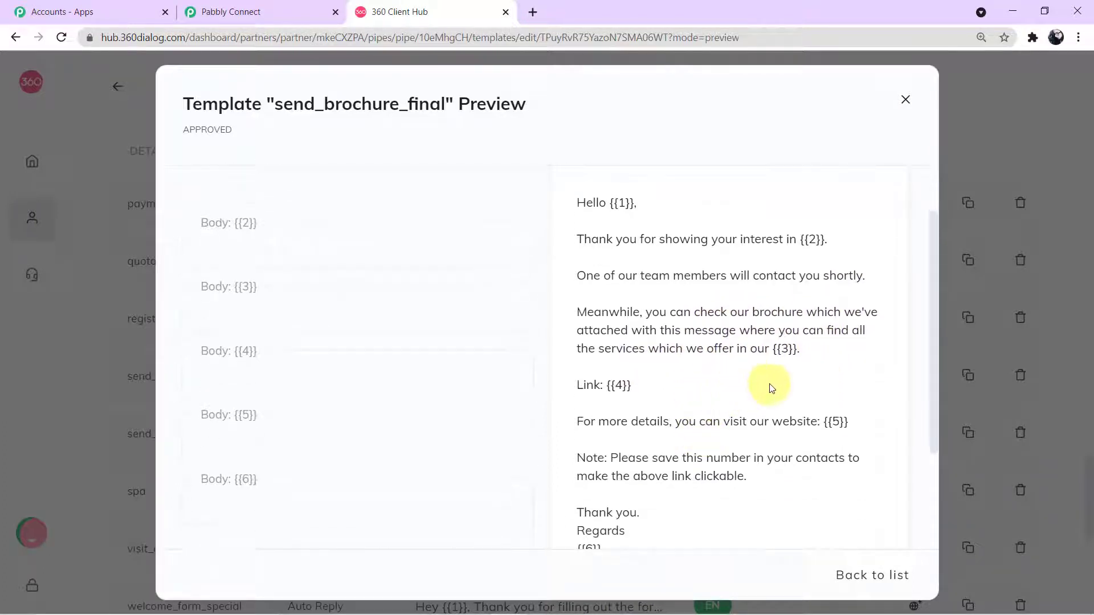
scroll(763, 394, "down", 1)
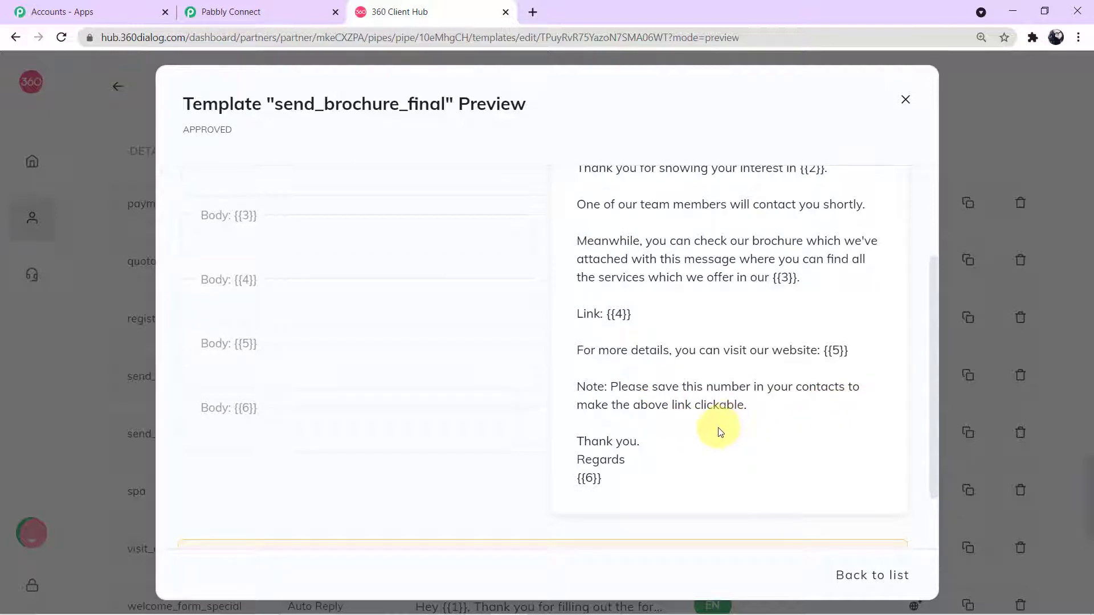
scroll(692, 444, "up", 3)
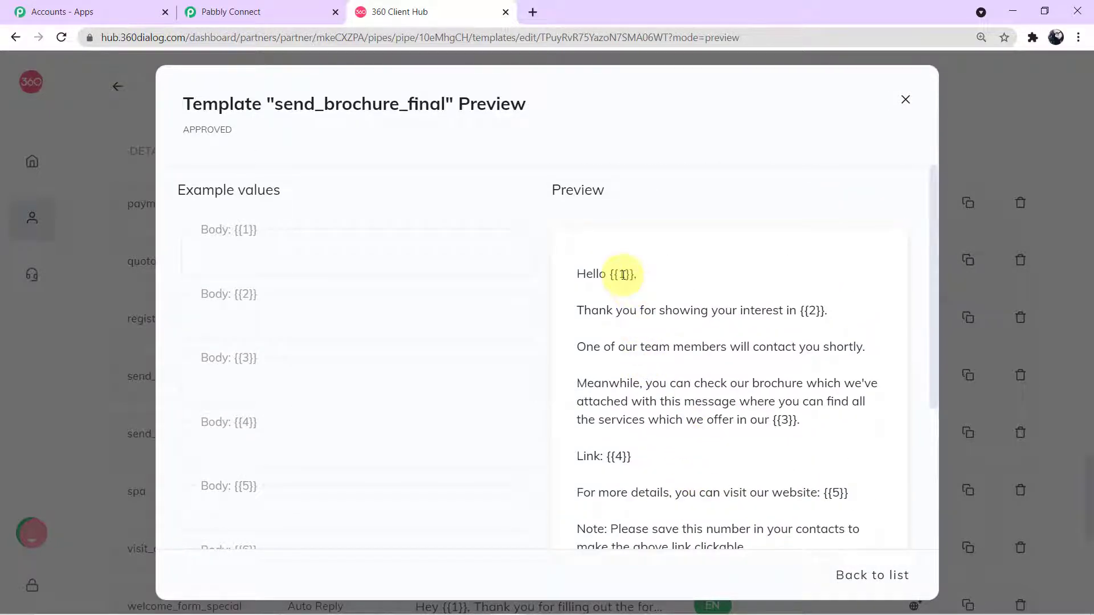
left_click_drag(623, 274, 629, 275)
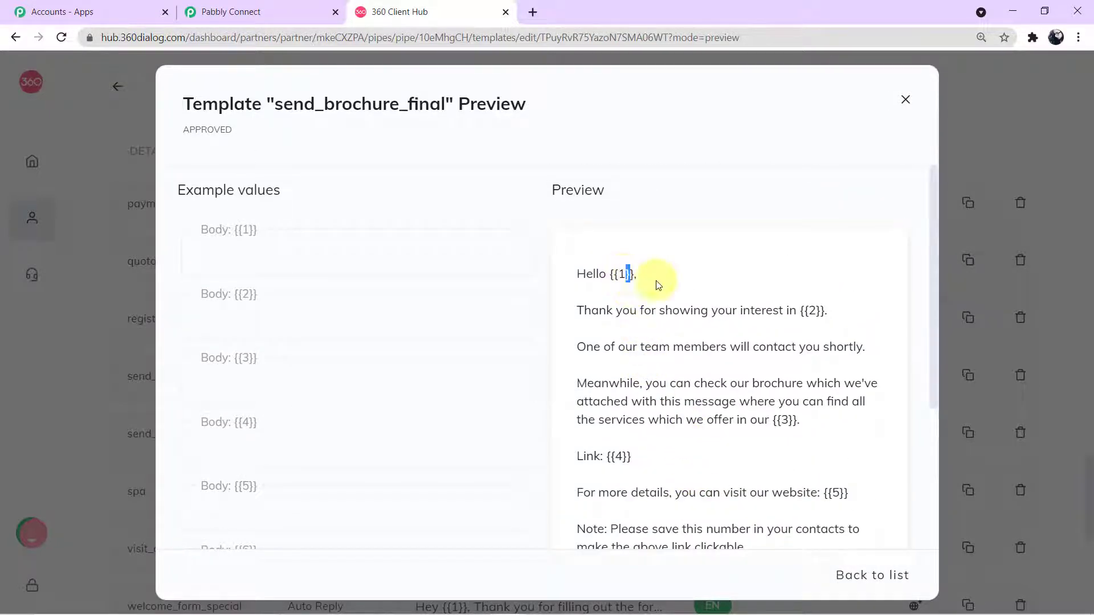
triple_click(819, 312)
left_click(783, 421)
Step: Go through the Body {{1}}–{{5}} example fields, clear the {{1}} sample, and close the preview
left_click(373, 246)
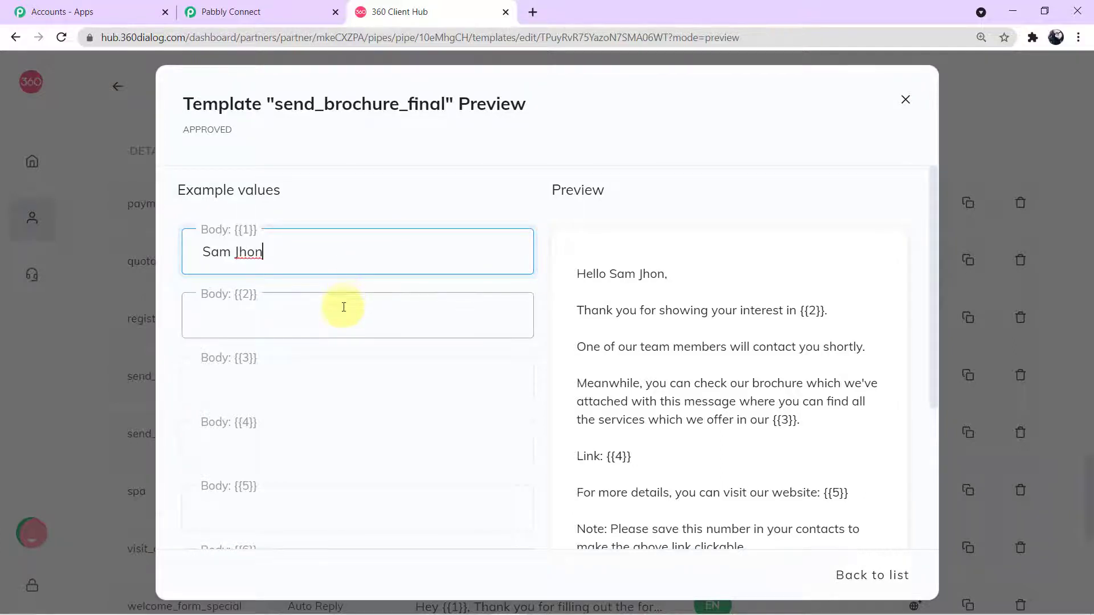
left_click(344, 315)
left_click(335, 377)
left_click(329, 443)
left_click(324, 501)
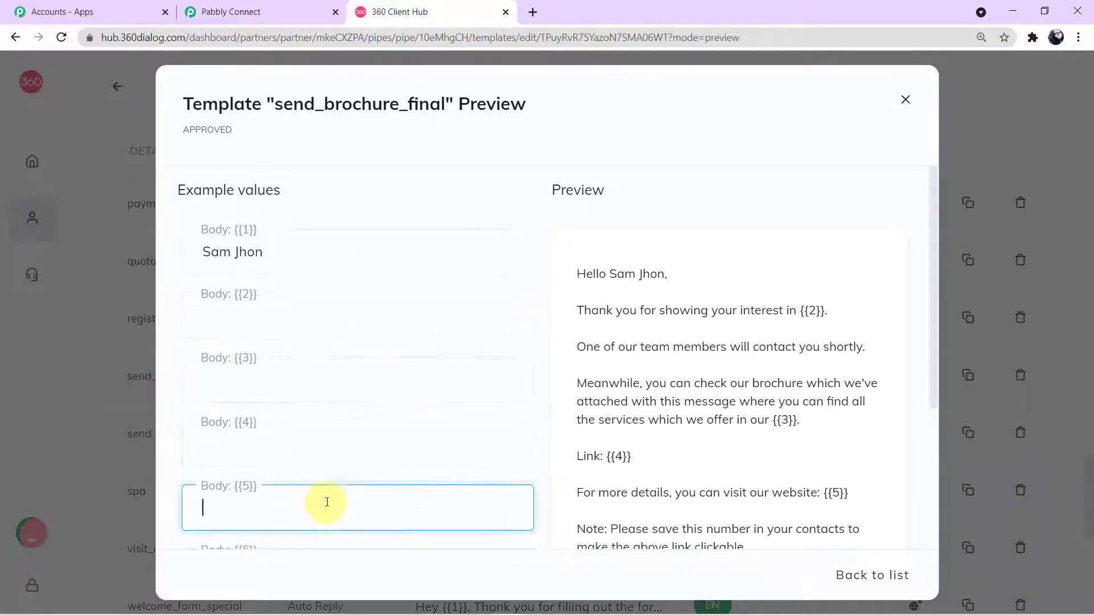
left_click_drag(290, 253, 8, 250)
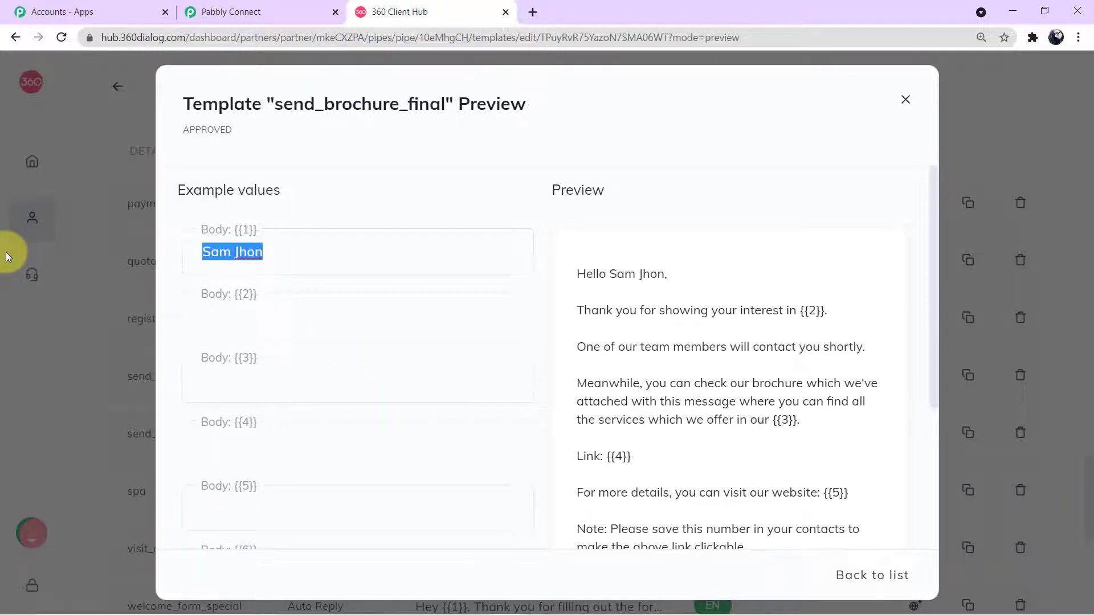
key("BackSpace")
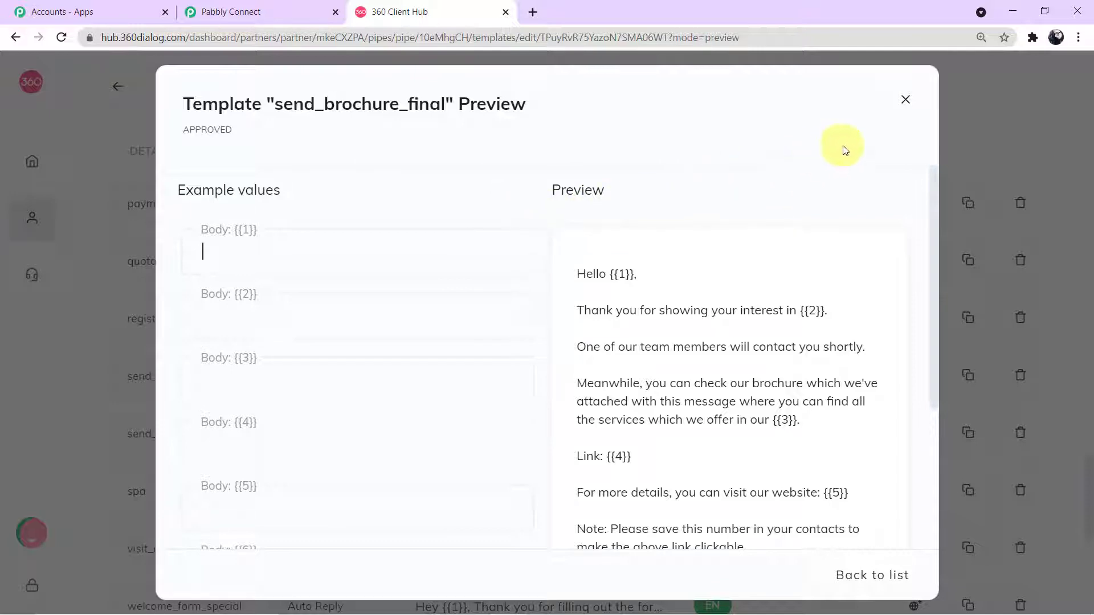
left_click(906, 101)
scroll(860, 281, "up", 15)
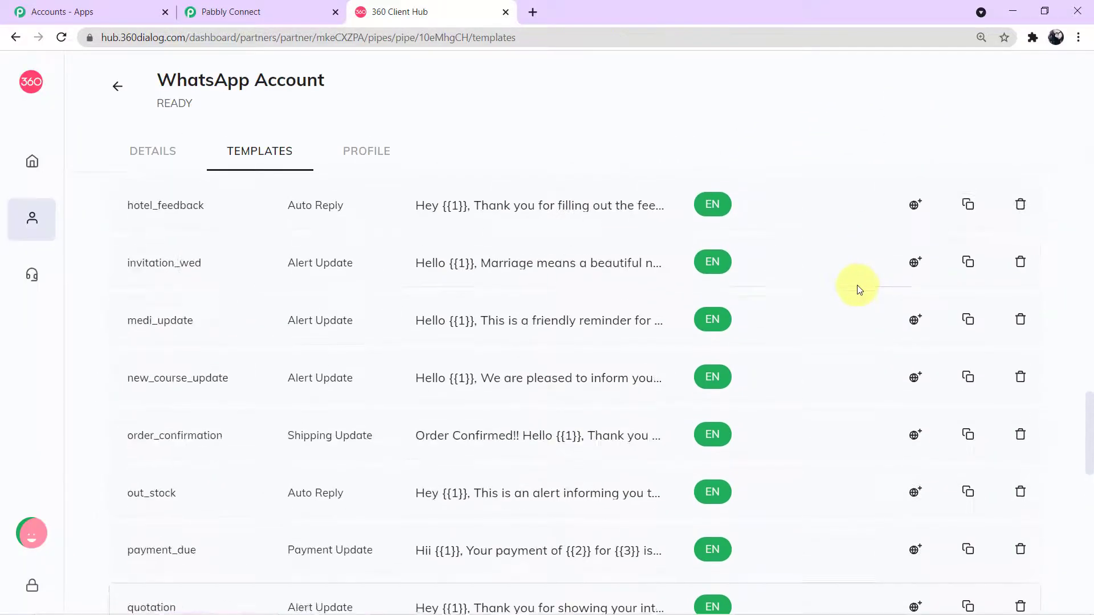
scroll(859, 289, "up", 8)
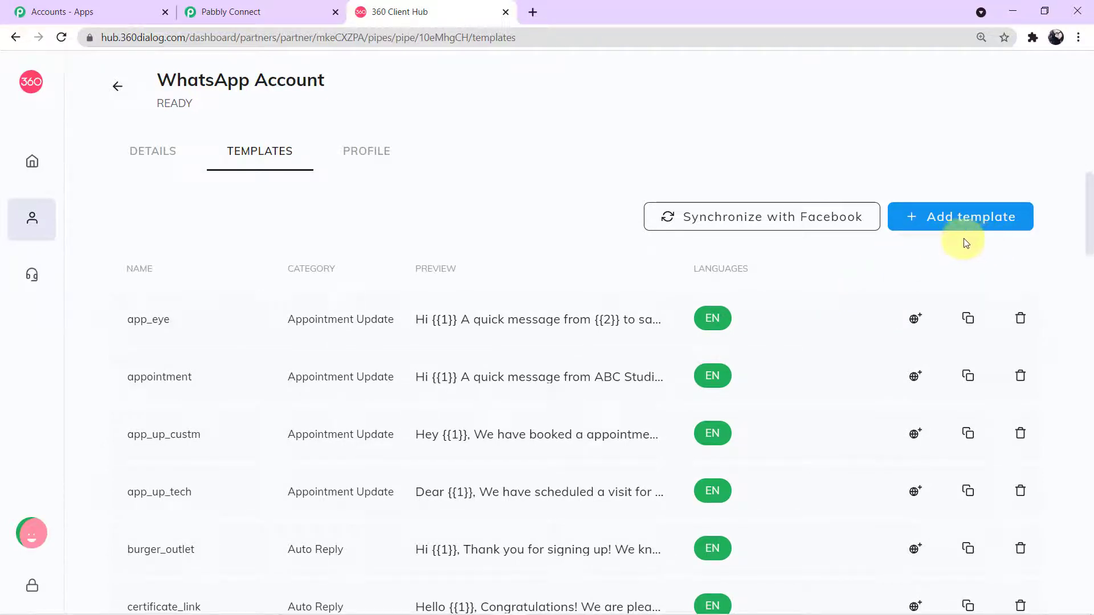
left_click(972, 222)
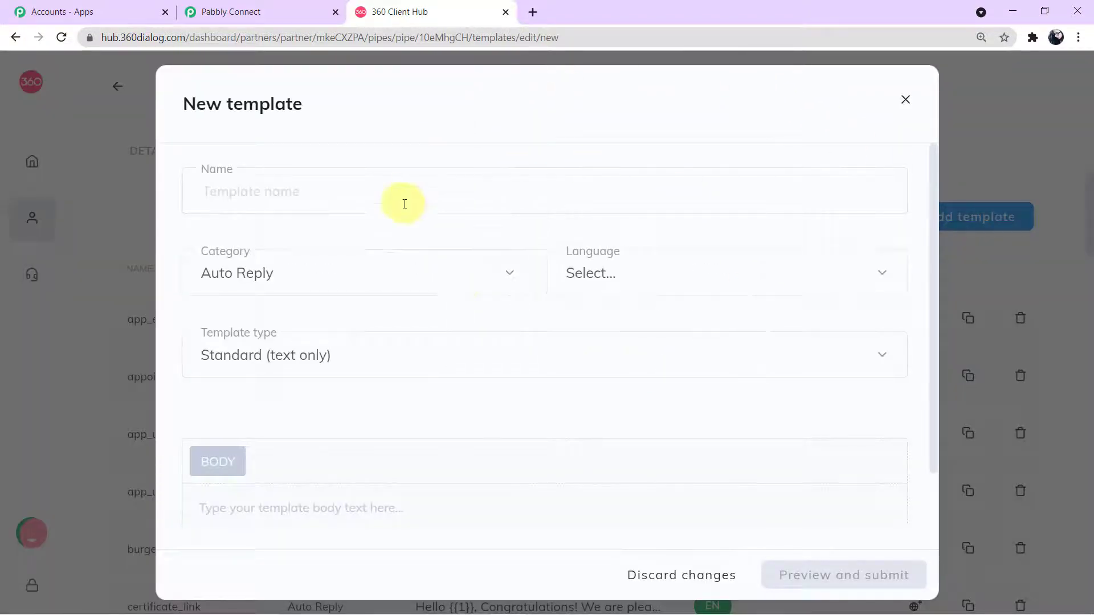
left_click(315, 188)
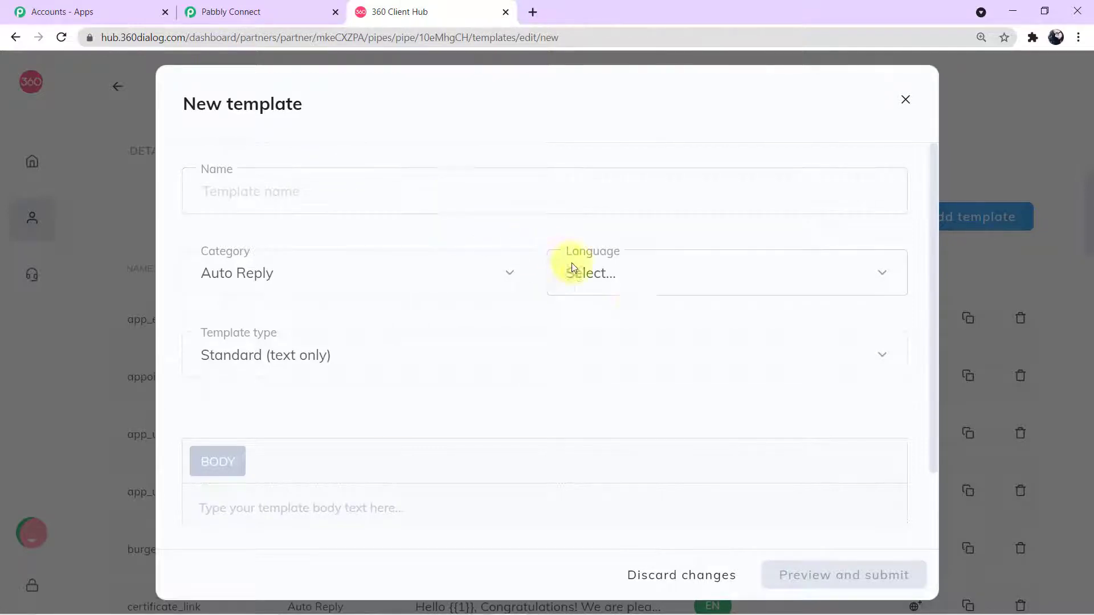
left_click(639, 288)
scroll(625, 442, "down", 4)
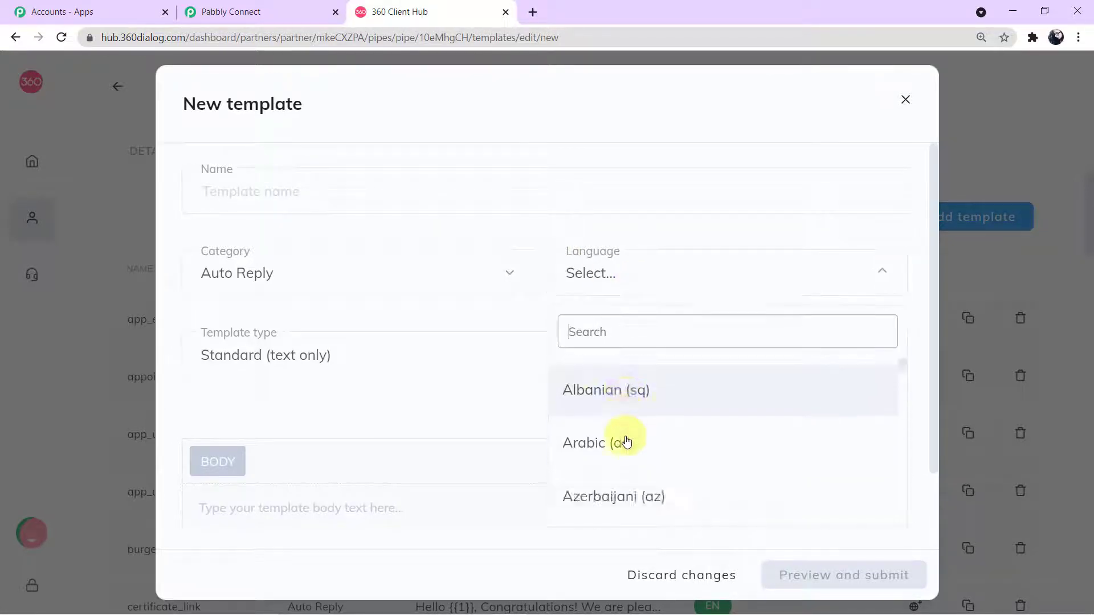
scroll(627, 441, "down", 3)
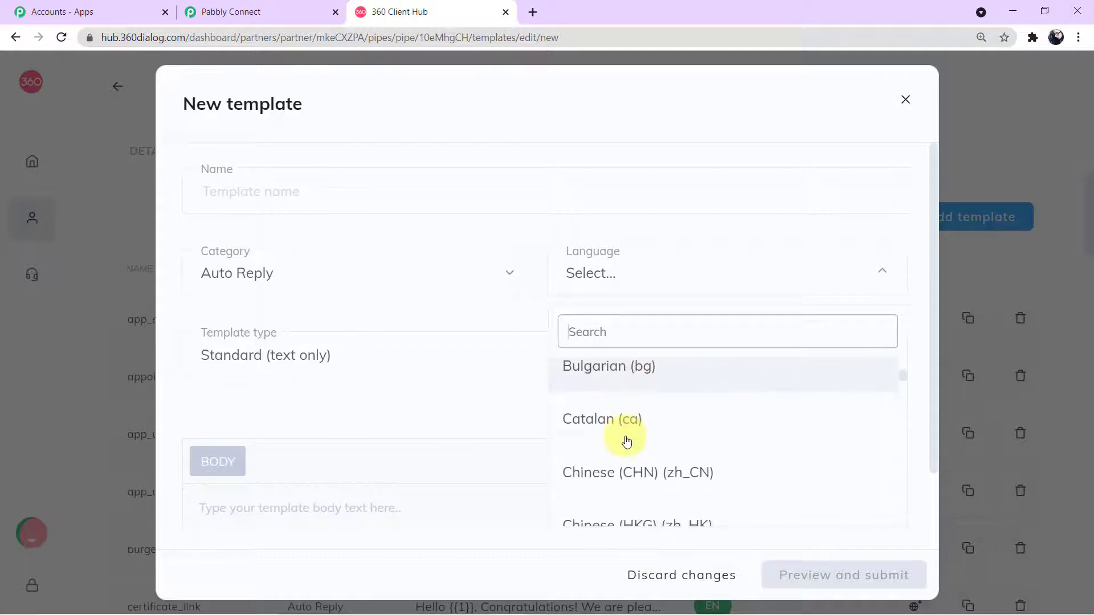
left_click(513, 364)
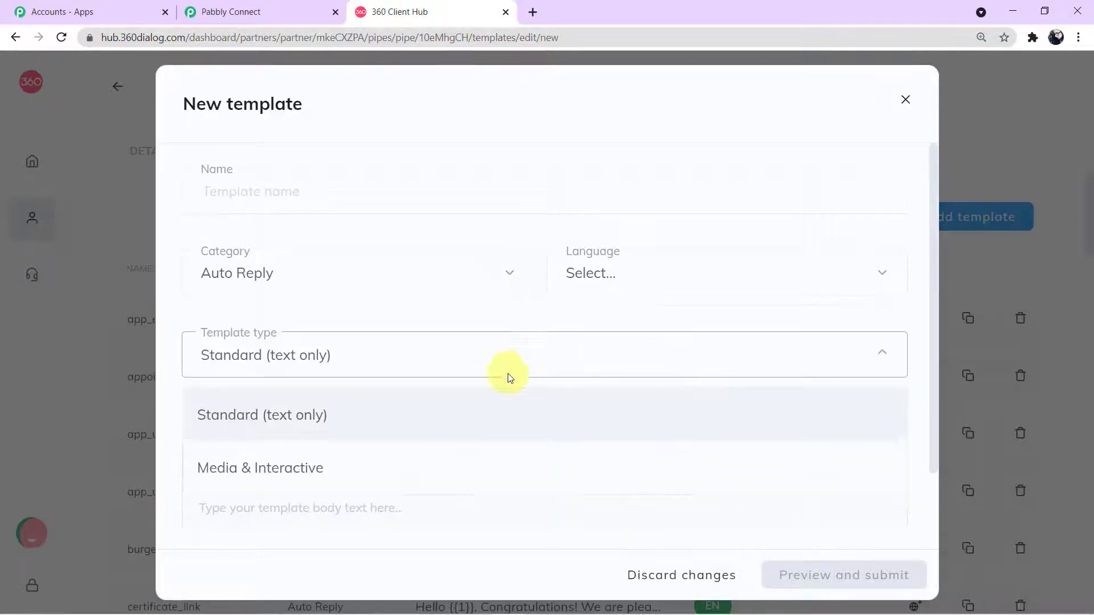
left_click(482, 399)
left_click(371, 501)
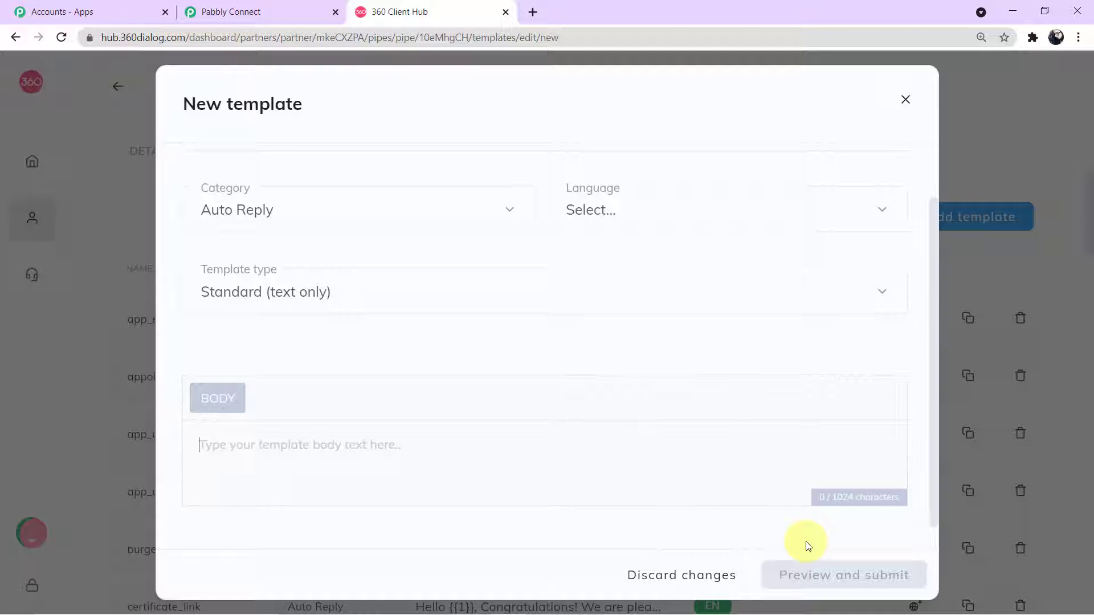
left_click(906, 101)
Step: Scroll the approved templates to locate send_brochure_final, then go back to the Pabbly Connect workflow
mouse_move(727, 379)
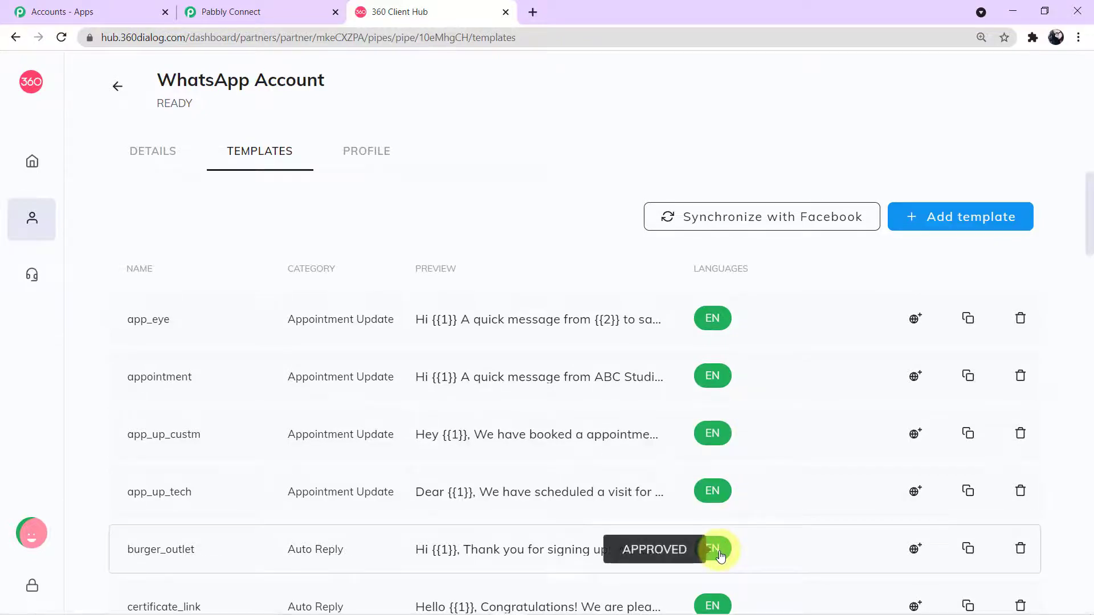
scroll(784, 447, "down", 10)
scroll(784, 448, "down", 15)
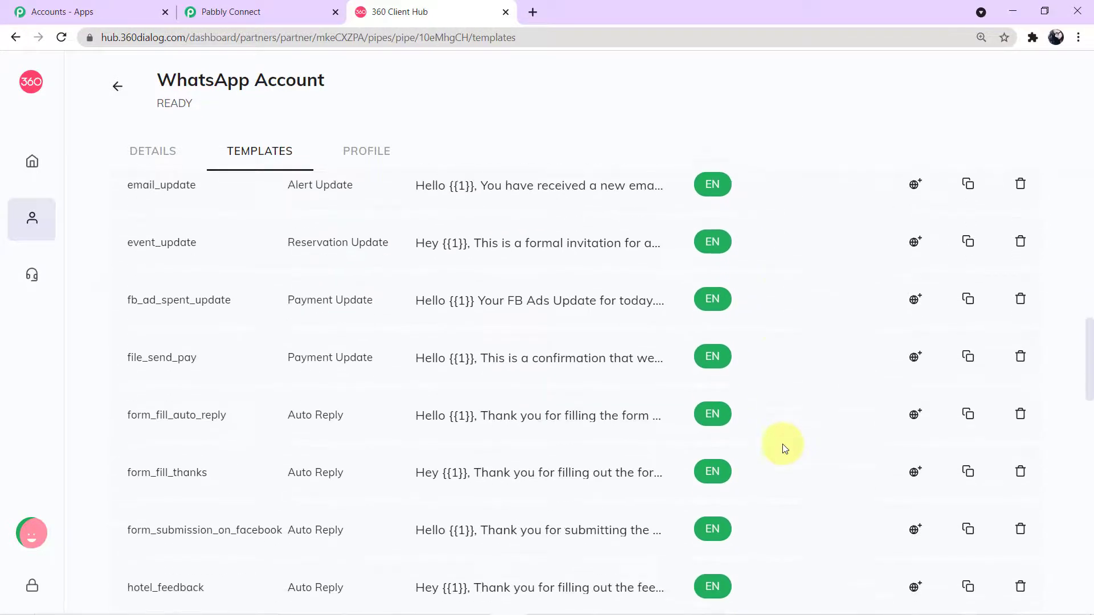
scroll(784, 448, "down", 8)
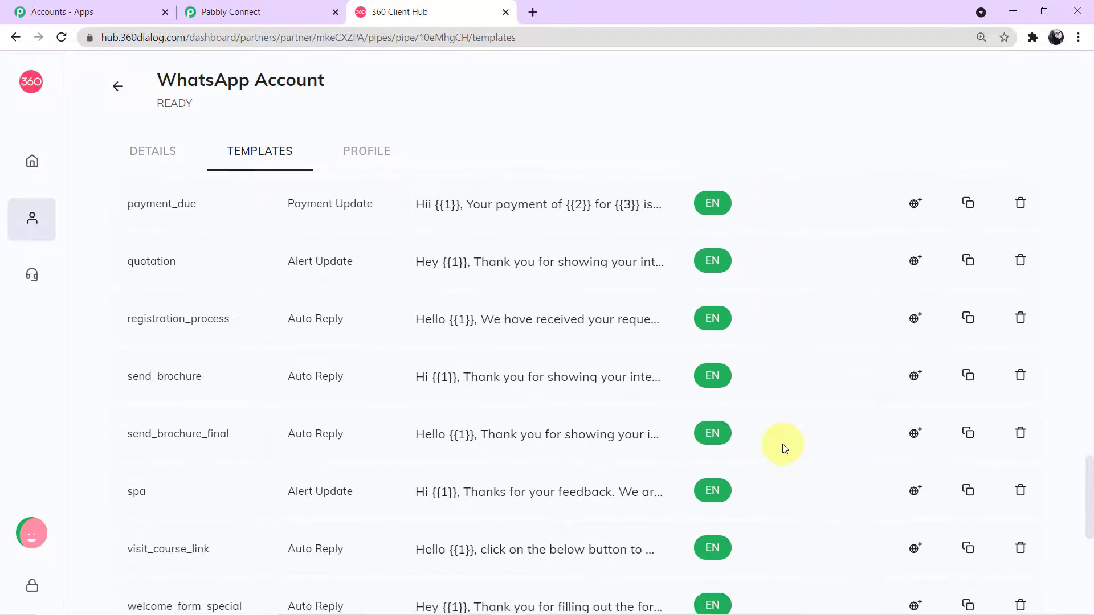
scroll(784, 447, "down", 1)
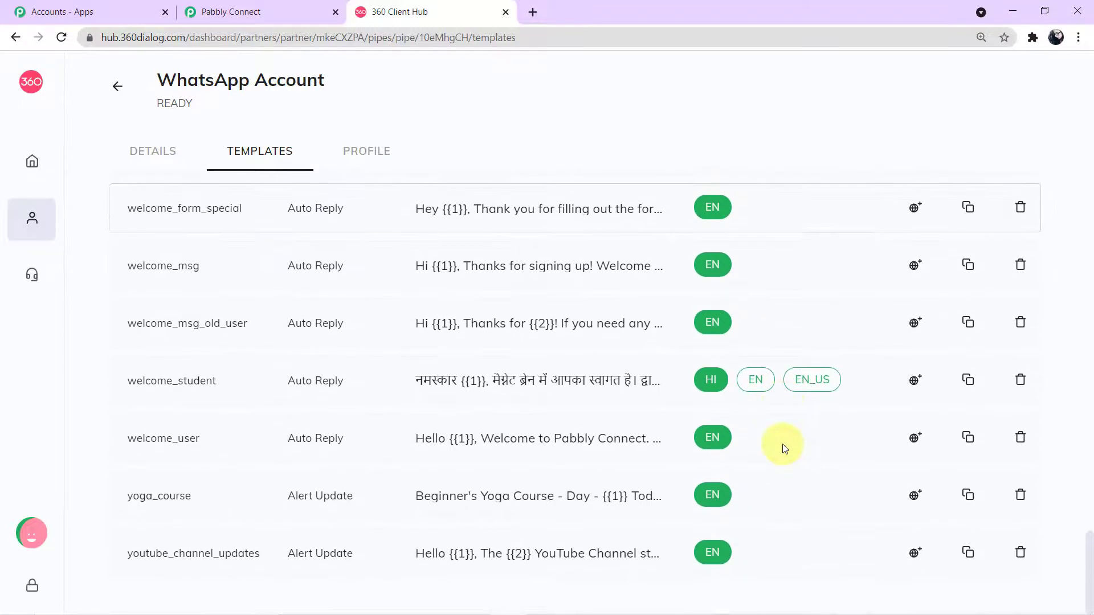
scroll(784, 448, "up", 4)
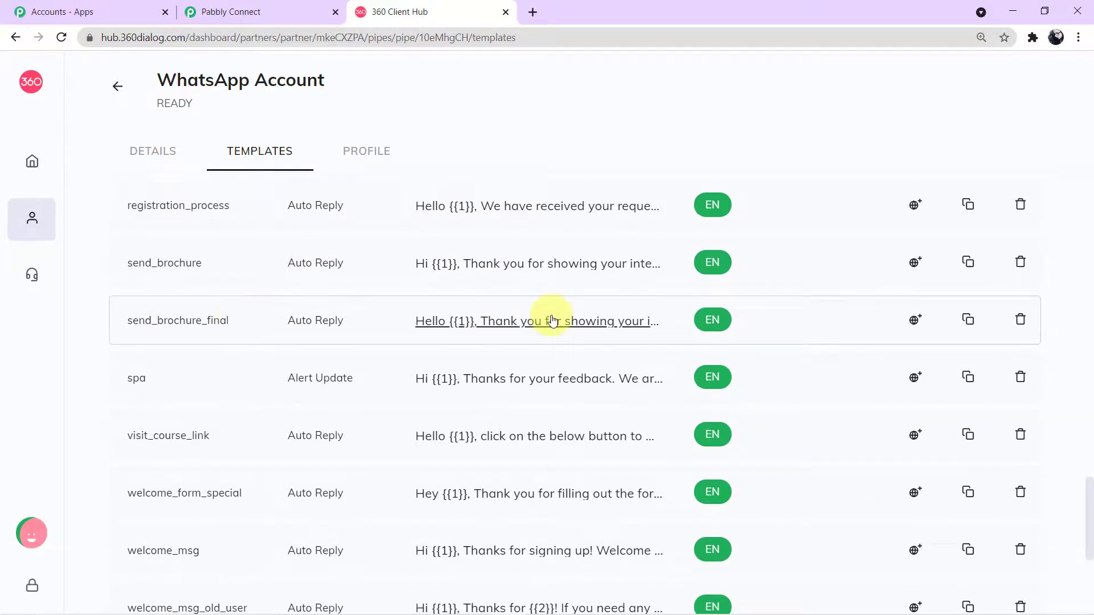
left_click(268, 9)
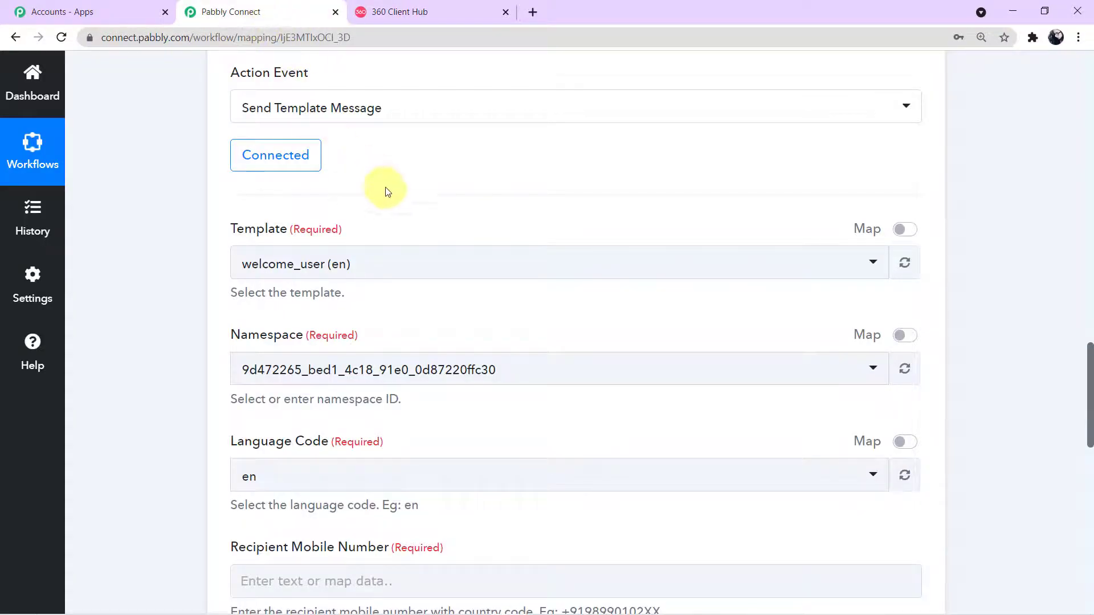
Step: Search 'sen' in the Template dropdown and select send_brochure_final (en)
left_click(874, 265)
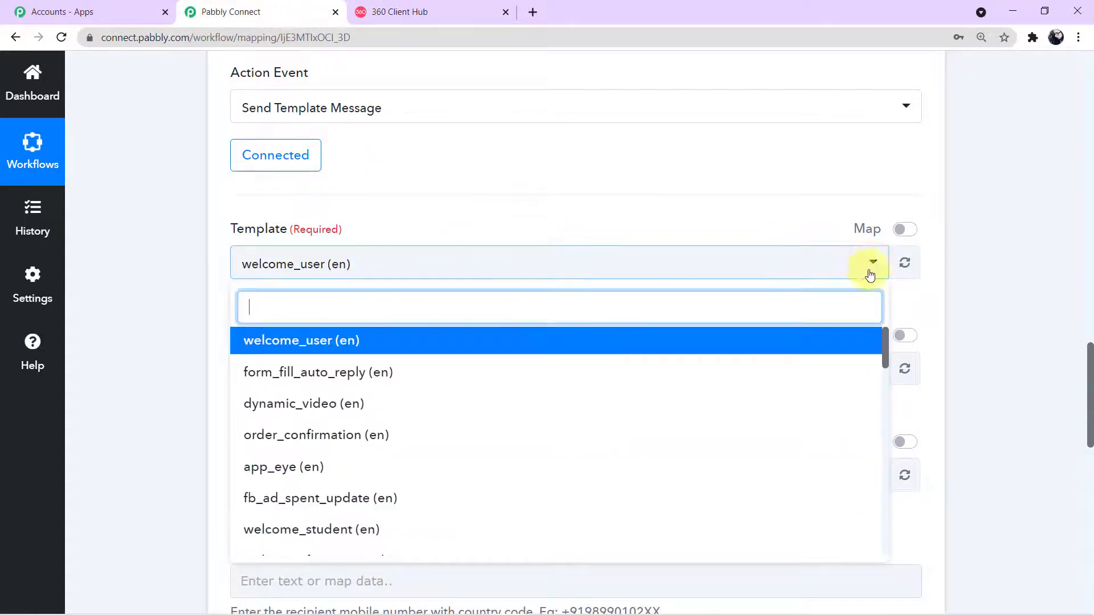
type("send")
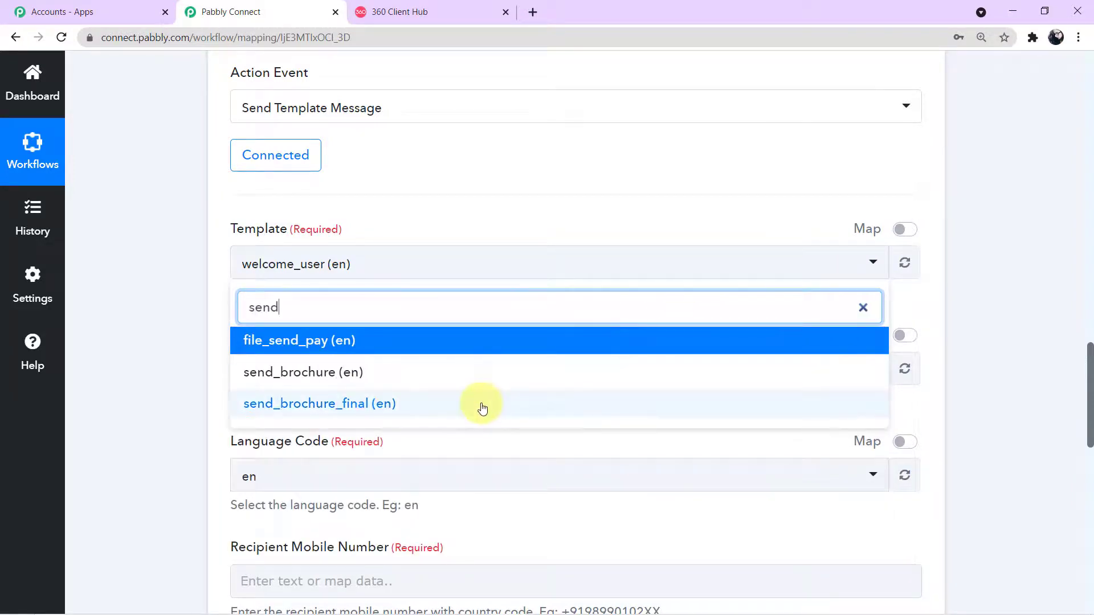
left_click(482, 407)
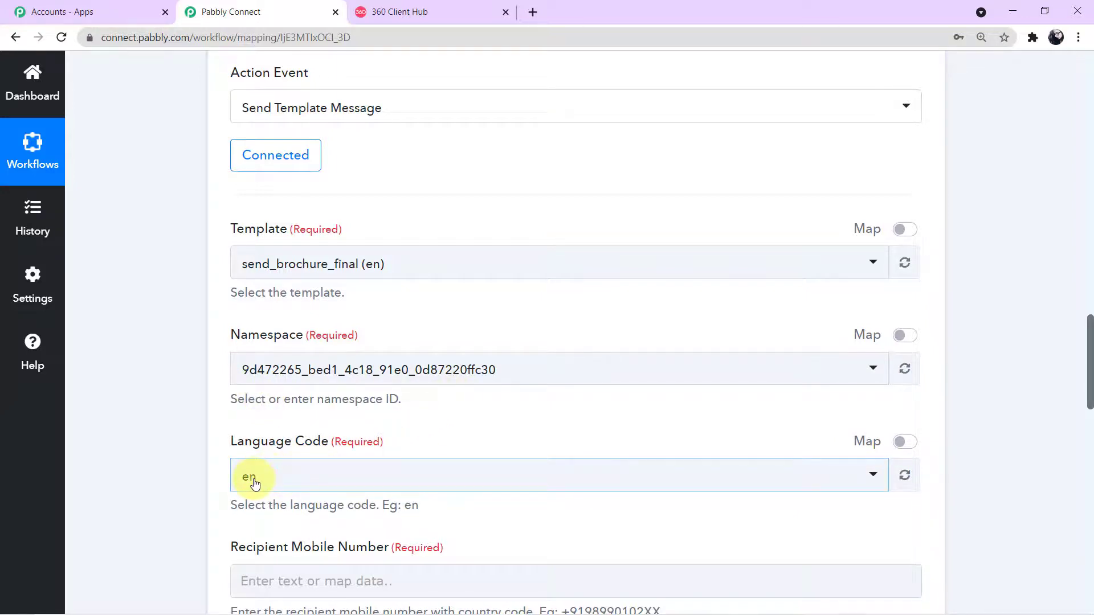
Step: Return to the 360 Client Hub Templates list and check the English versions are approved
left_click(423, 11)
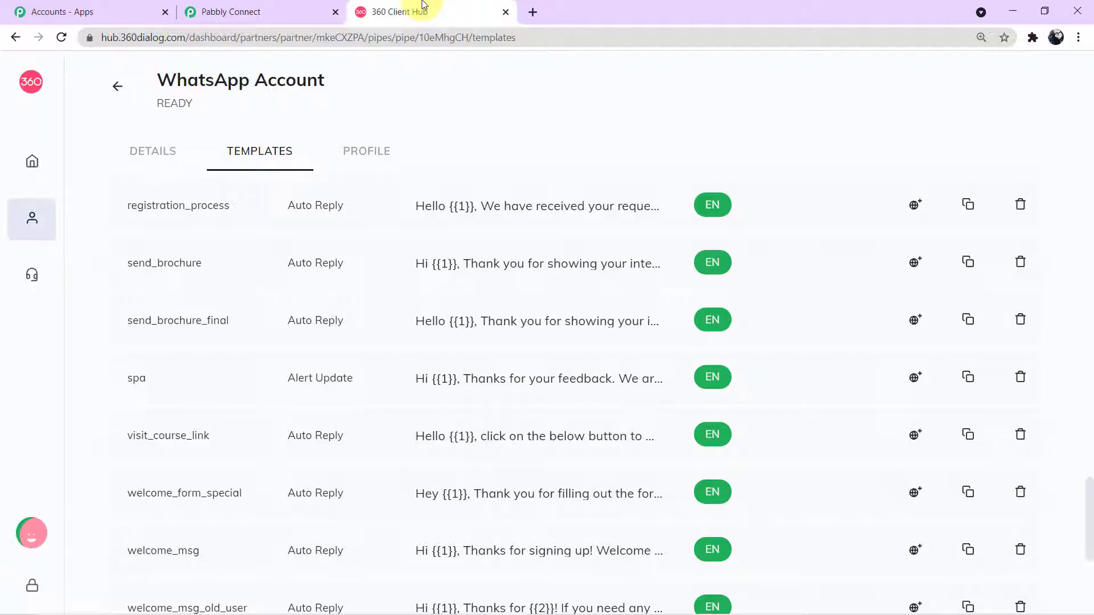
scroll(648, 384, "up", 20)
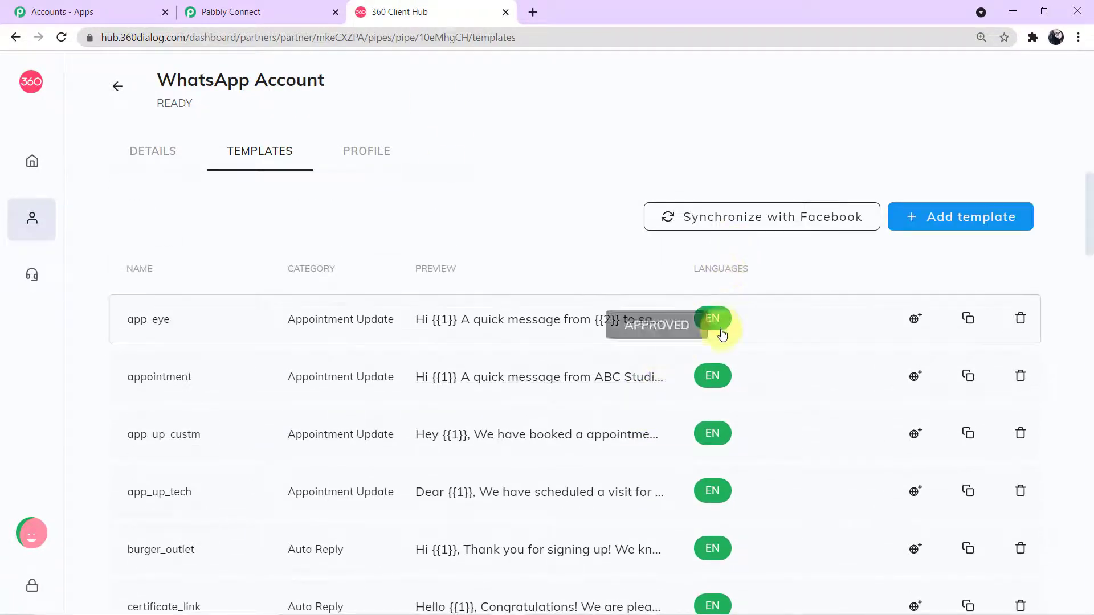
scroll(717, 434, "down", 4)
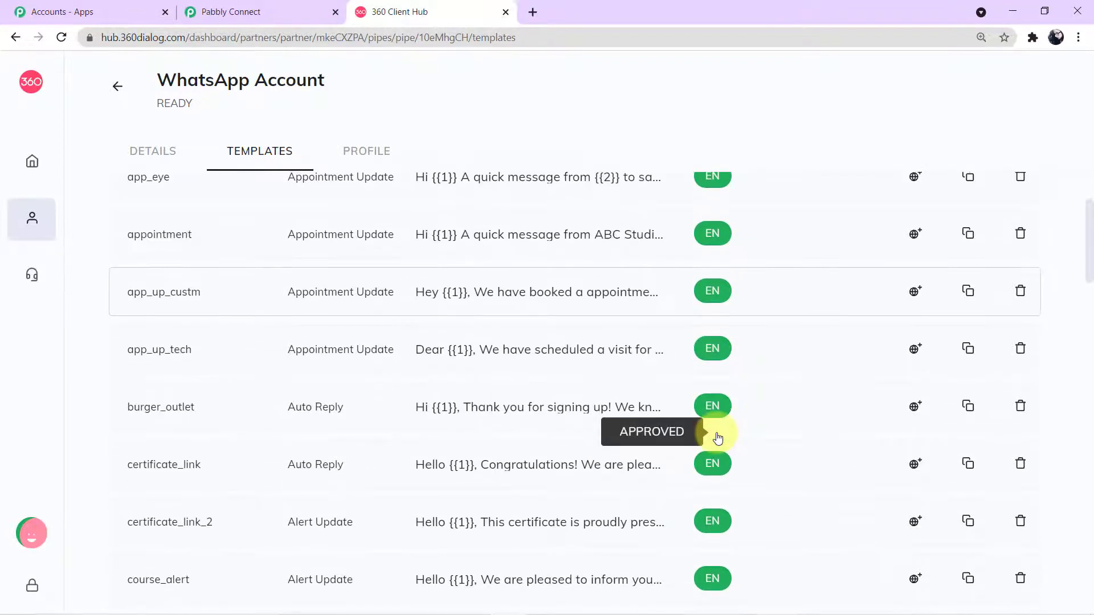
scroll(716, 436, "down", 3)
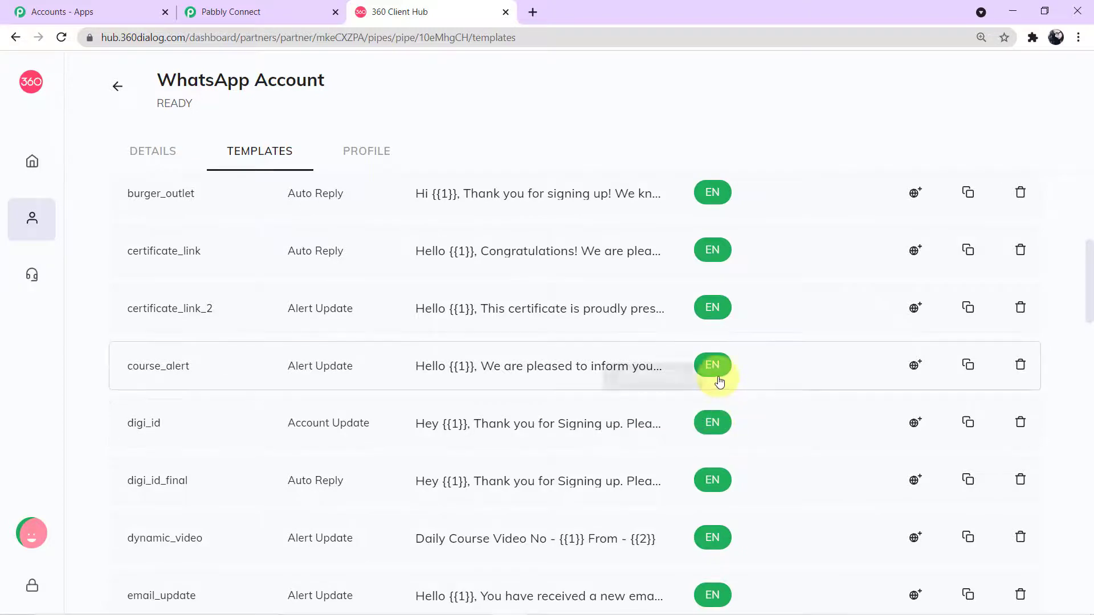
scroll(719, 367, "up", 7)
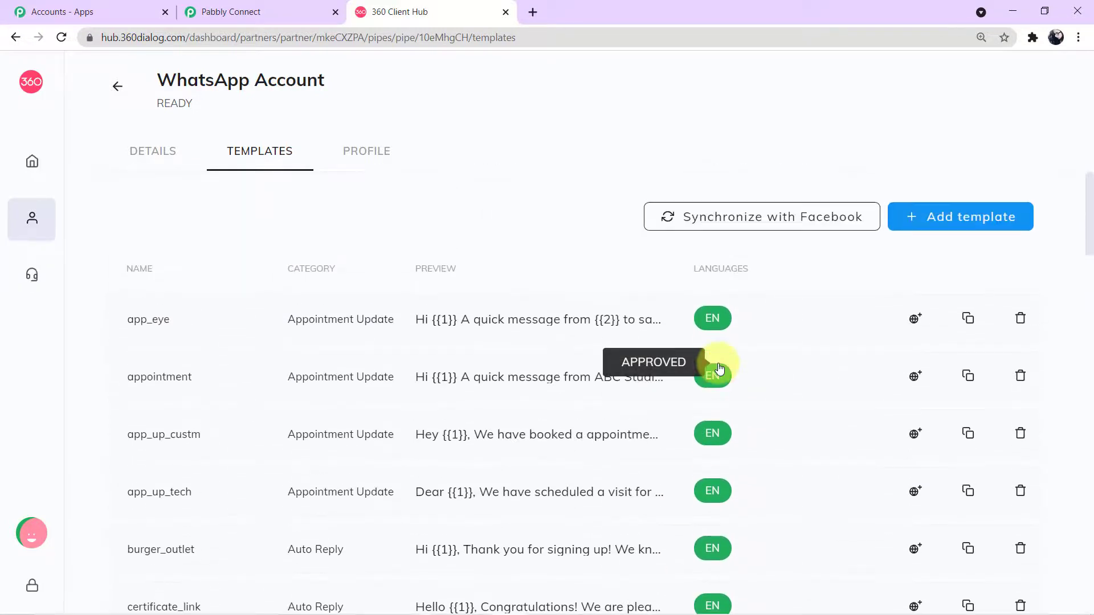
left_click(242, 11)
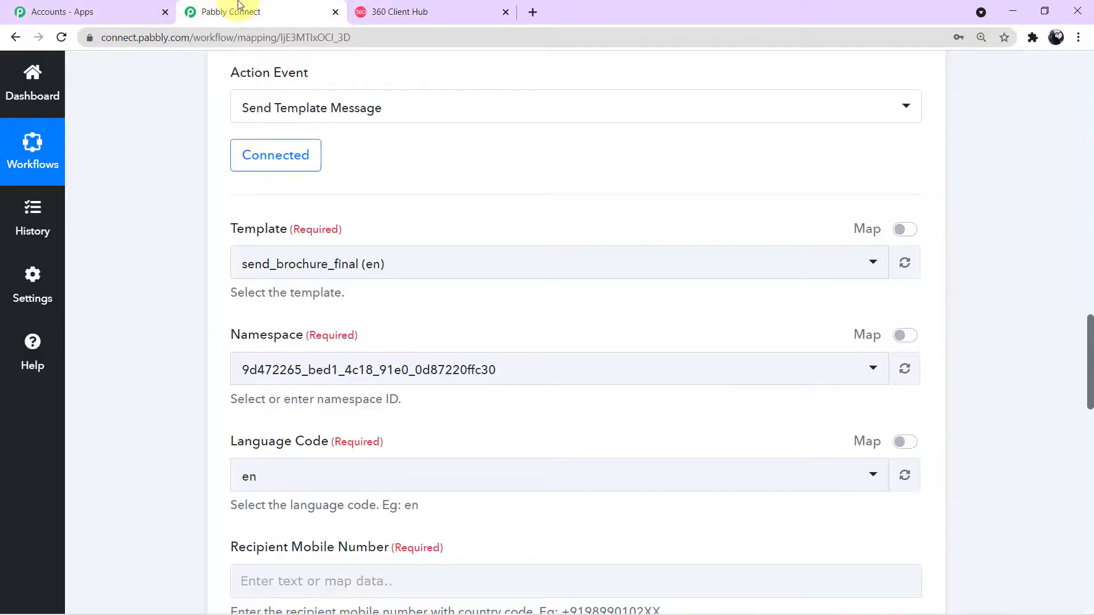
scroll(330, 354, "down", 1)
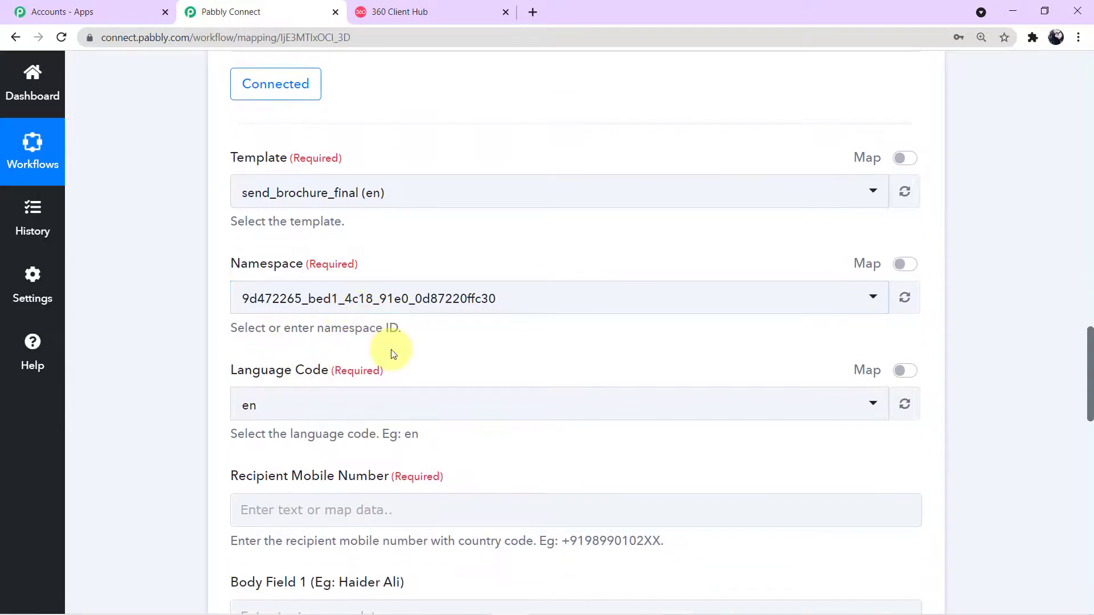
scroll(390, 350, "down", 4)
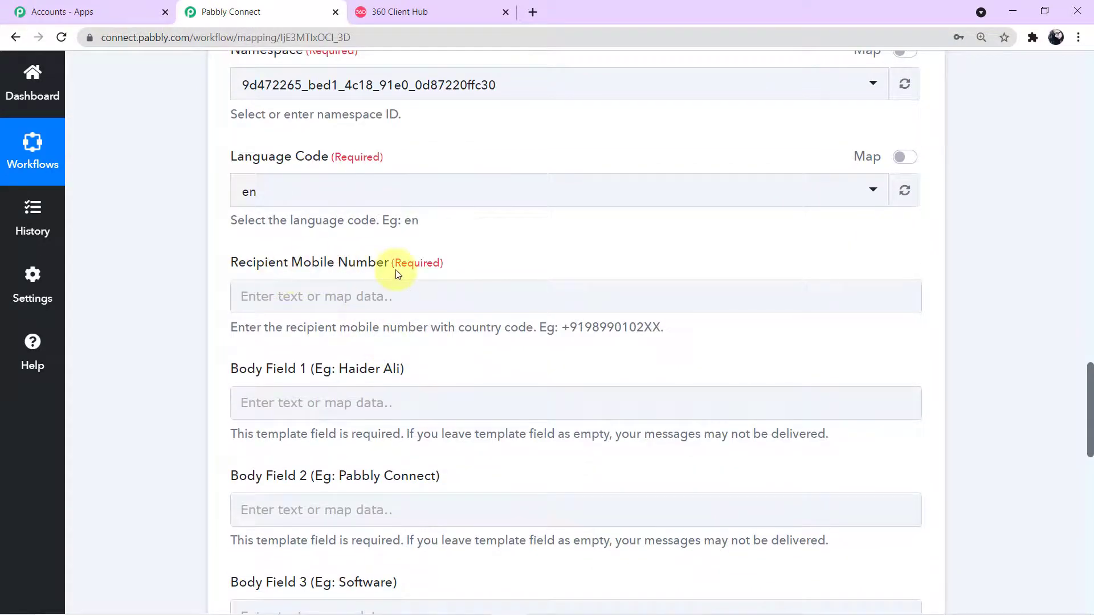
left_click(396, 300)
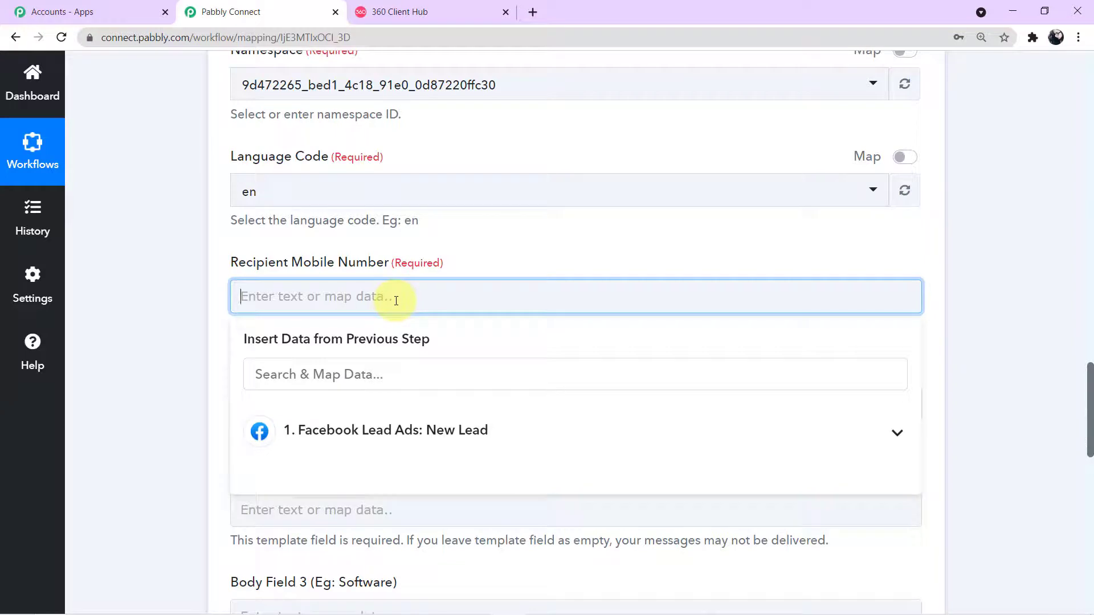
left_click(410, 443)
scroll(410, 442, "down", 1)
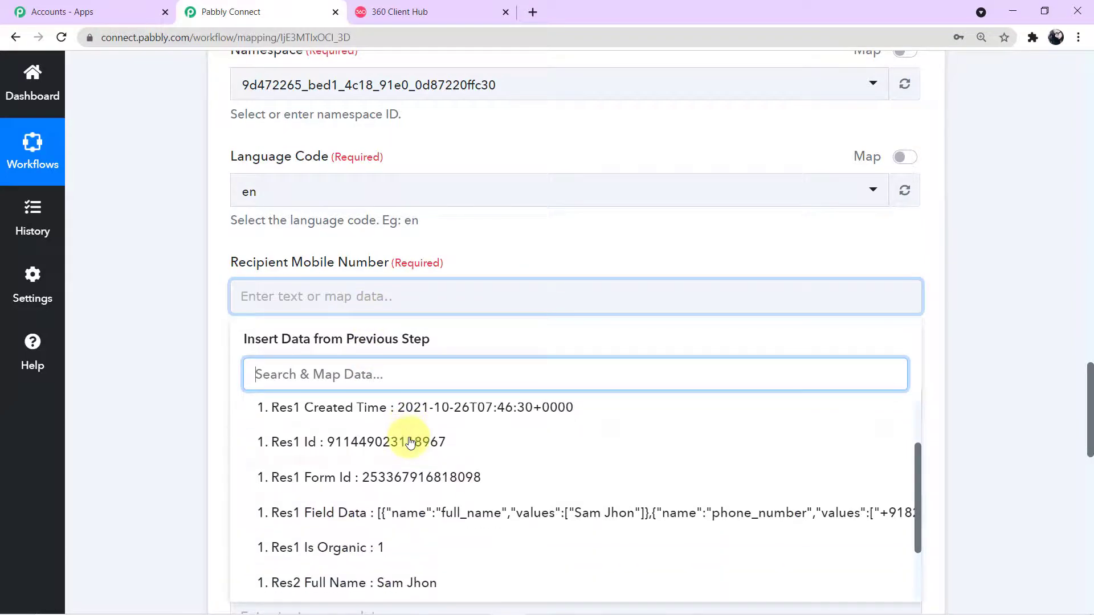
scroll(410, 443, "down", 3)
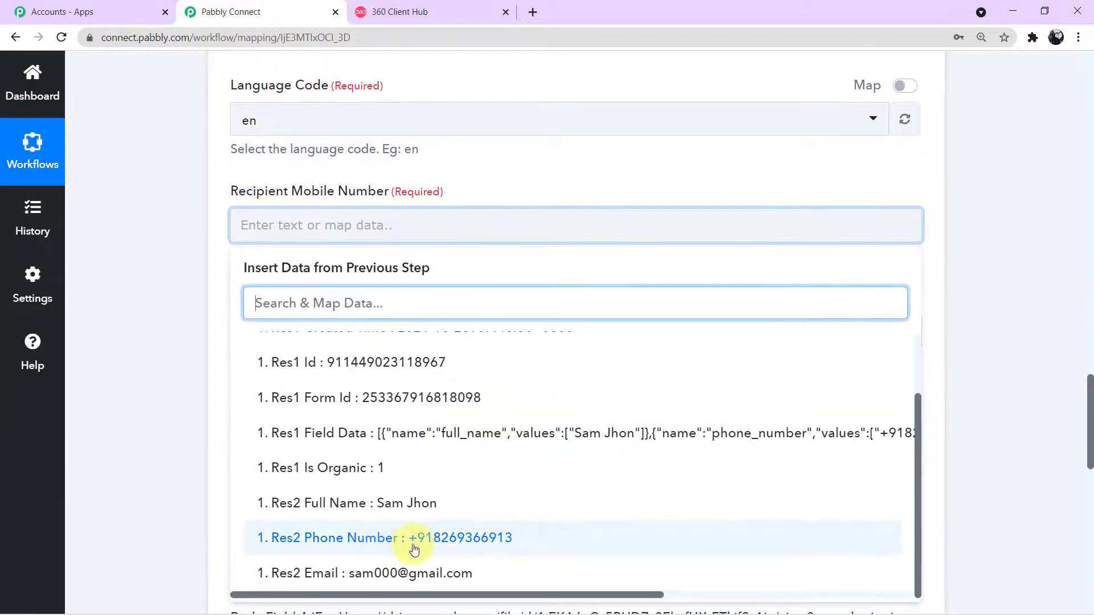
scroll(985, 417, "up", 5)
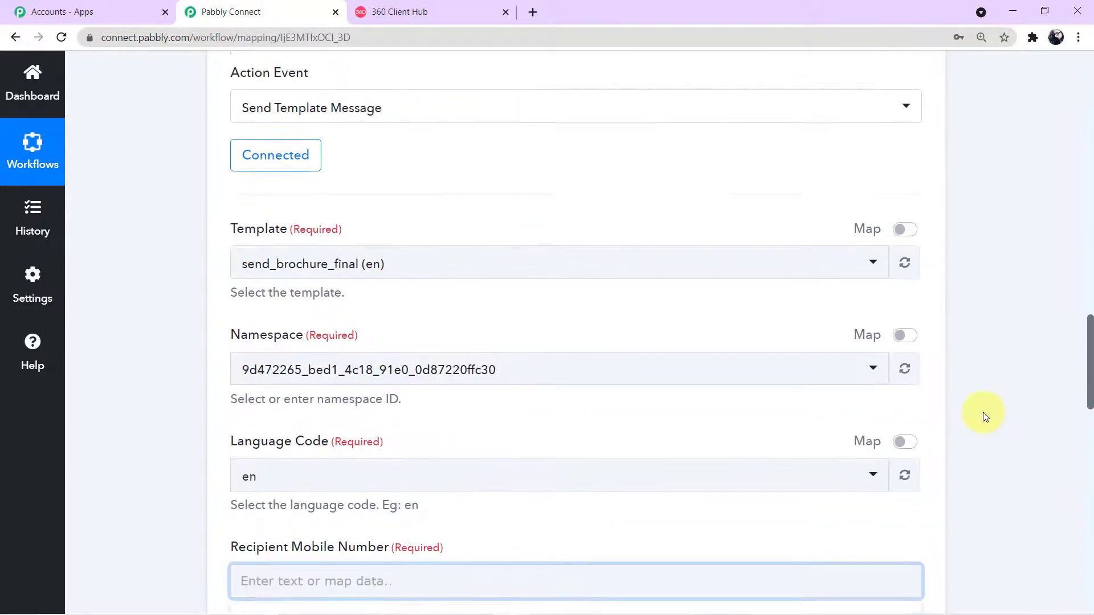
scroll(983, 412, "up", 12)
scroll(627, 320, "down", 3)
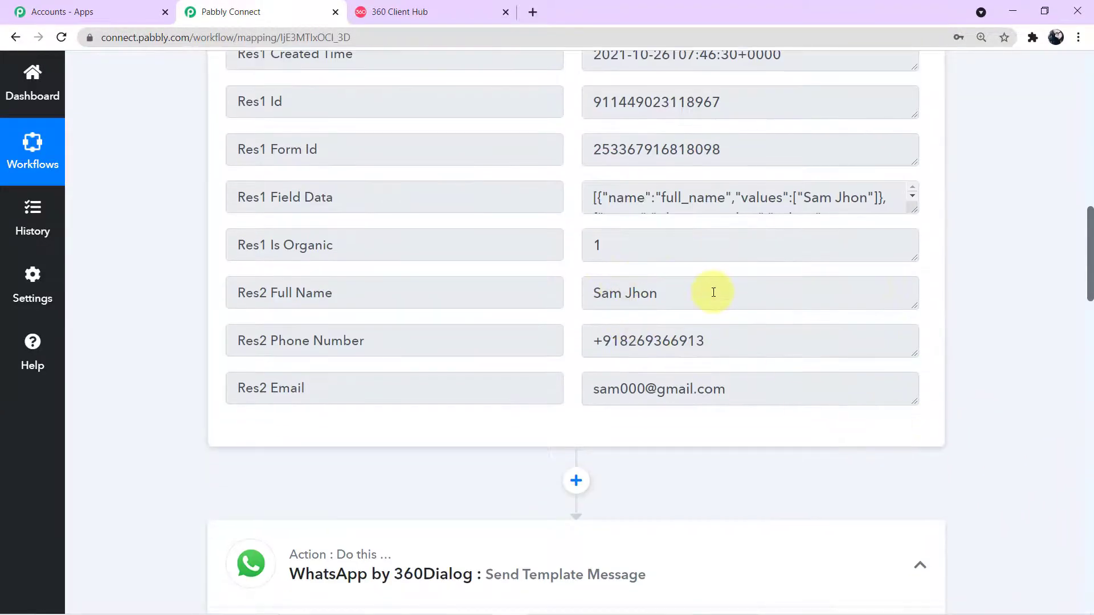
left_click_drag(714, 292, 566, 293)
left_click_drag(705, 341, 564, 340)
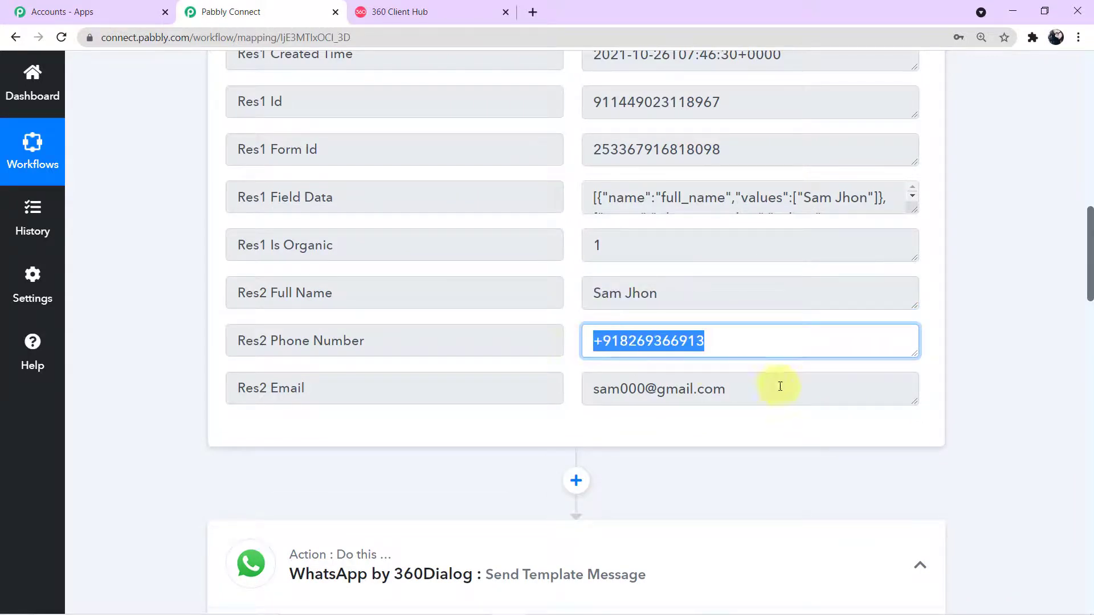
left_click_drag(780, 386, 540, 388)
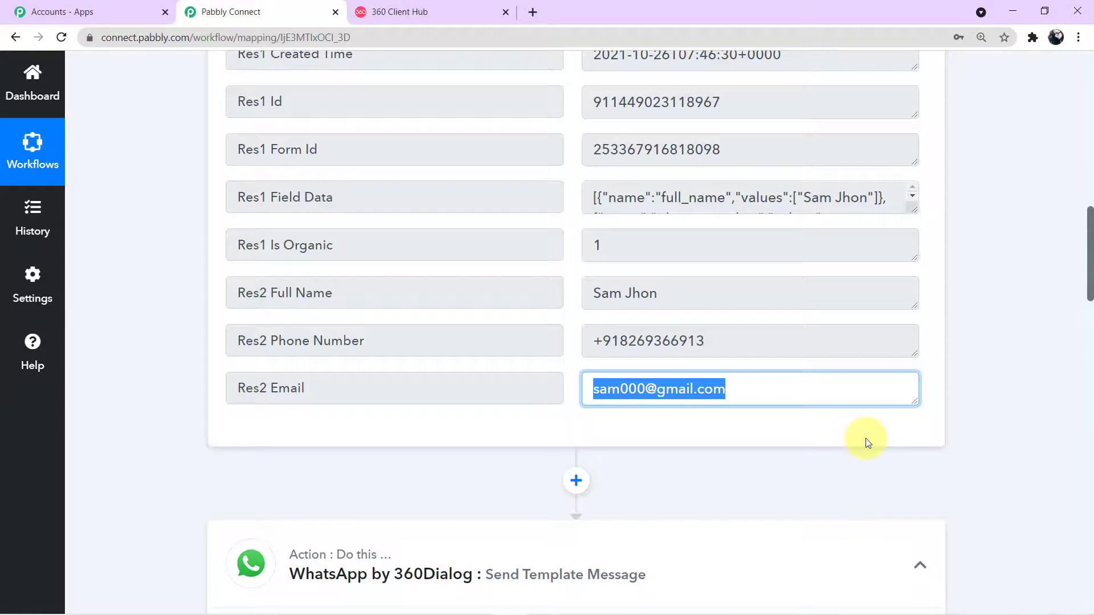
scroll(739, 464, "down", 10)
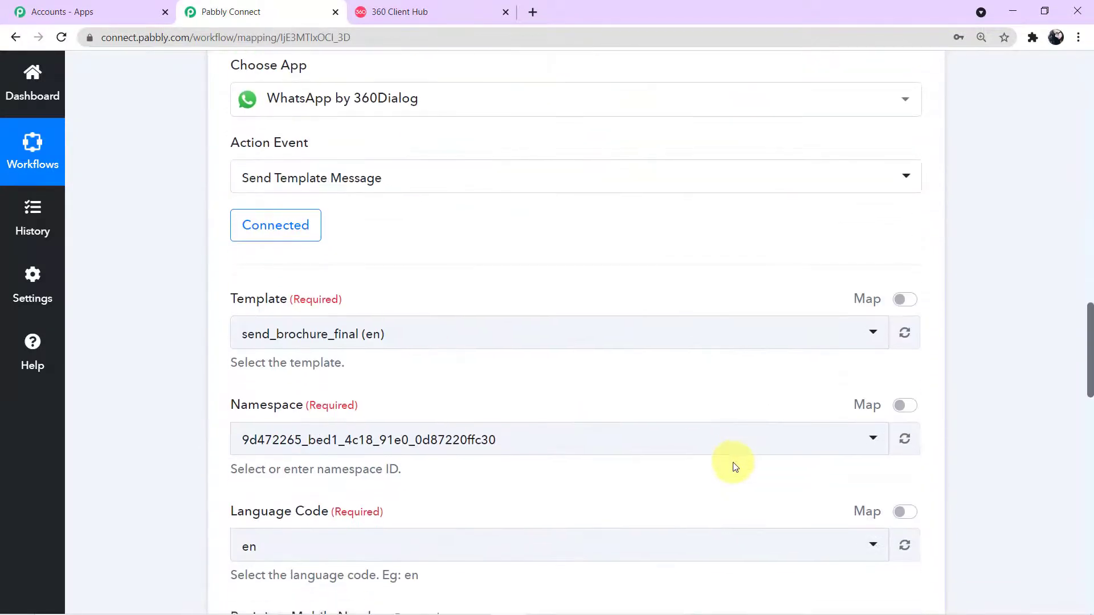
scroll(496, 425, "up", 10)
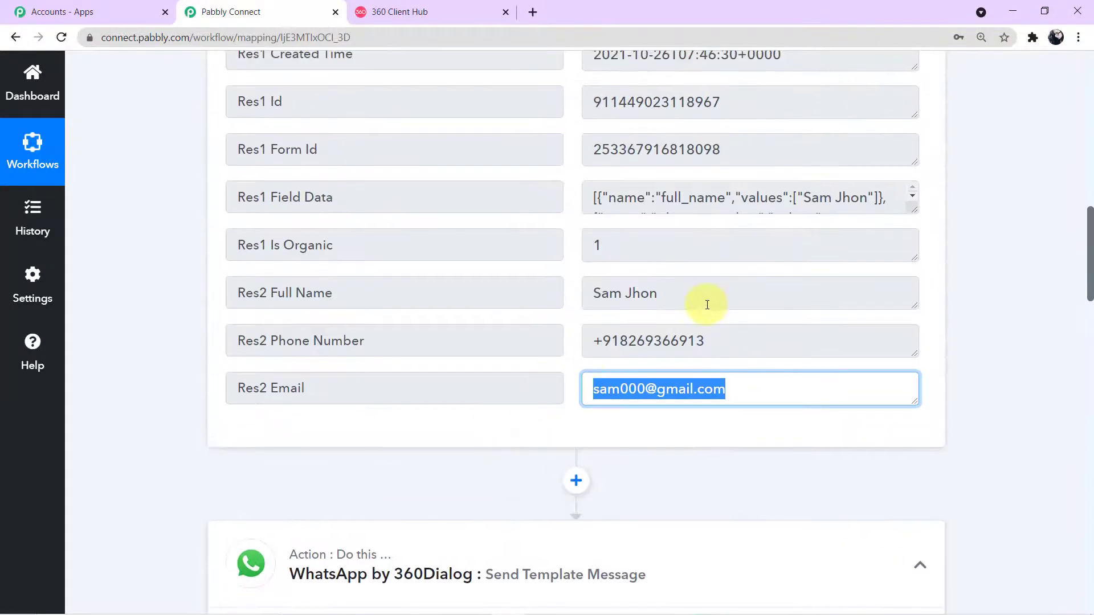
left_click_drag(715, 298, 561, 293)
left_click_drag(764, 340, 547, 341)
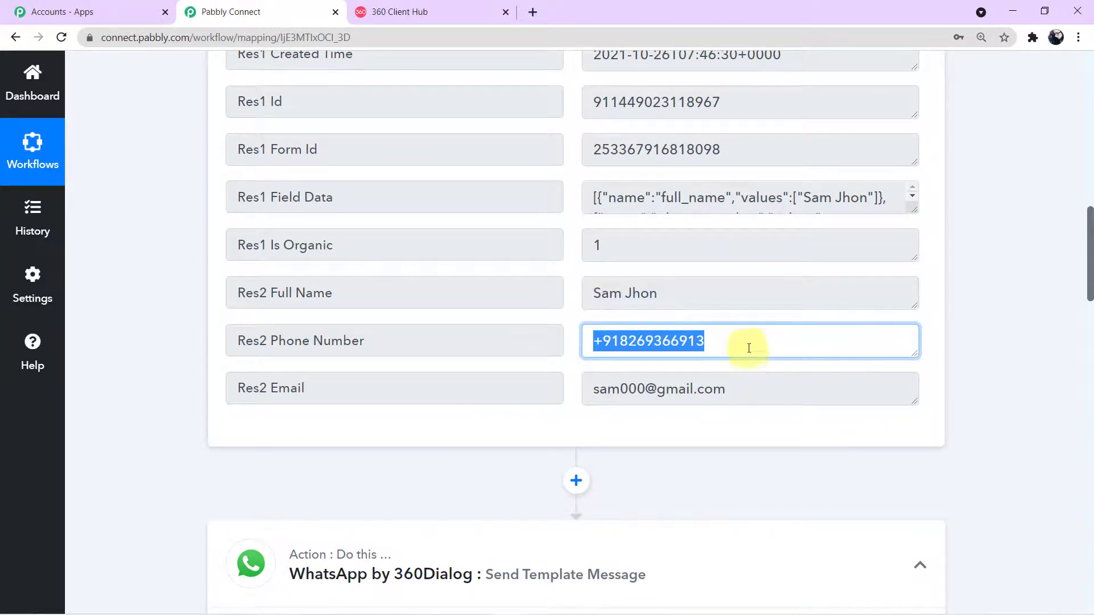
scroll(704, 388, "down", 9)
scroll(708, 395, "down", 6)
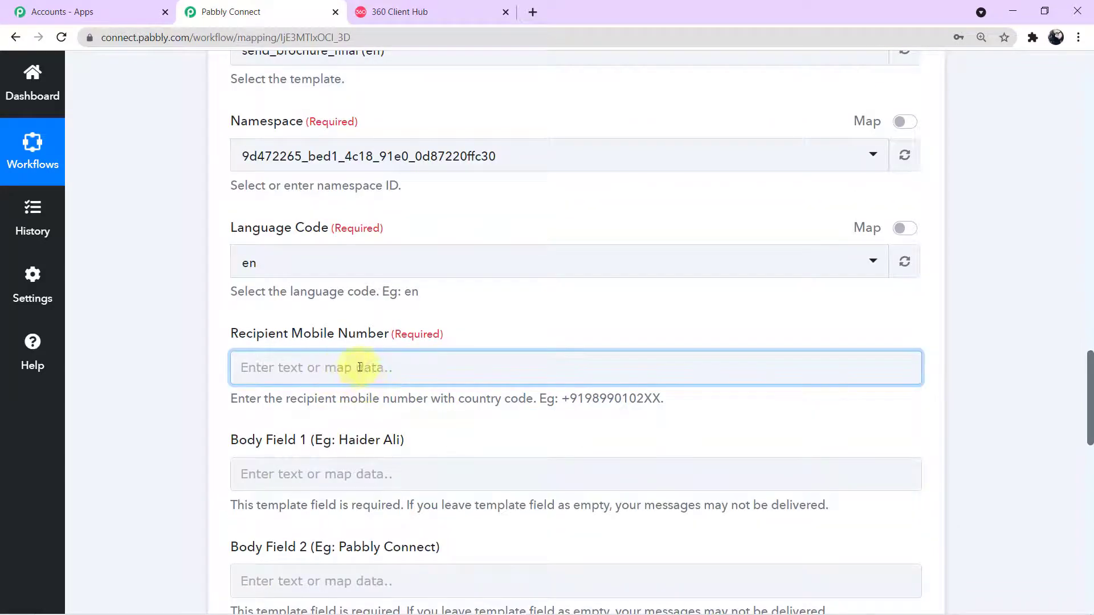
Step: Map the lead's Res2 Phone Number into the Recipient Mobile Number field
left_click(368, 367)
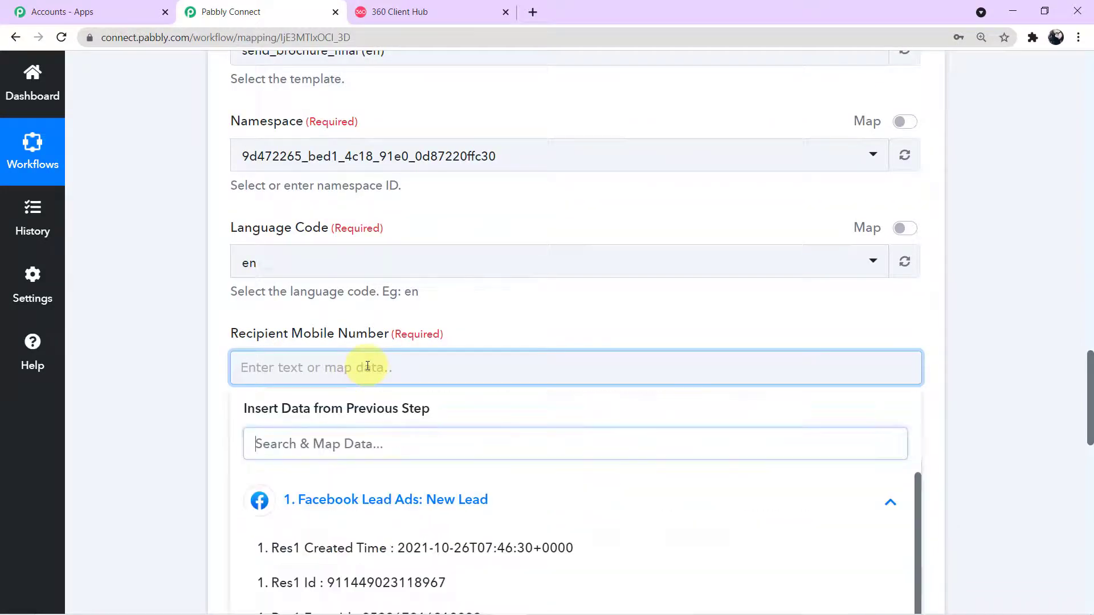
scroll(488, 357, "down", 4)
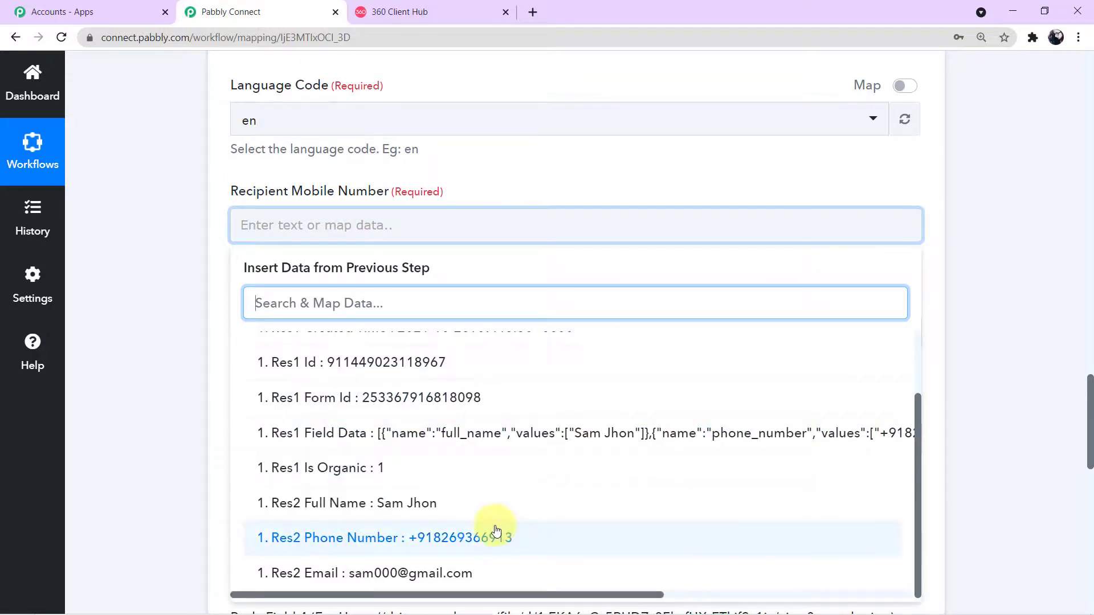
left_click(477, 546)
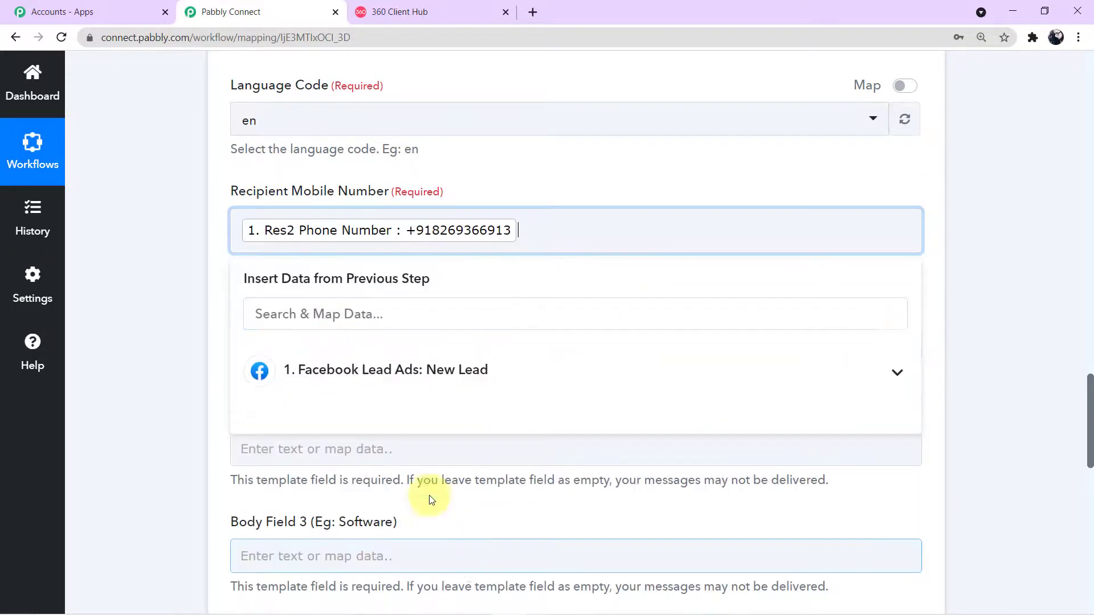
left_click(251, 278)
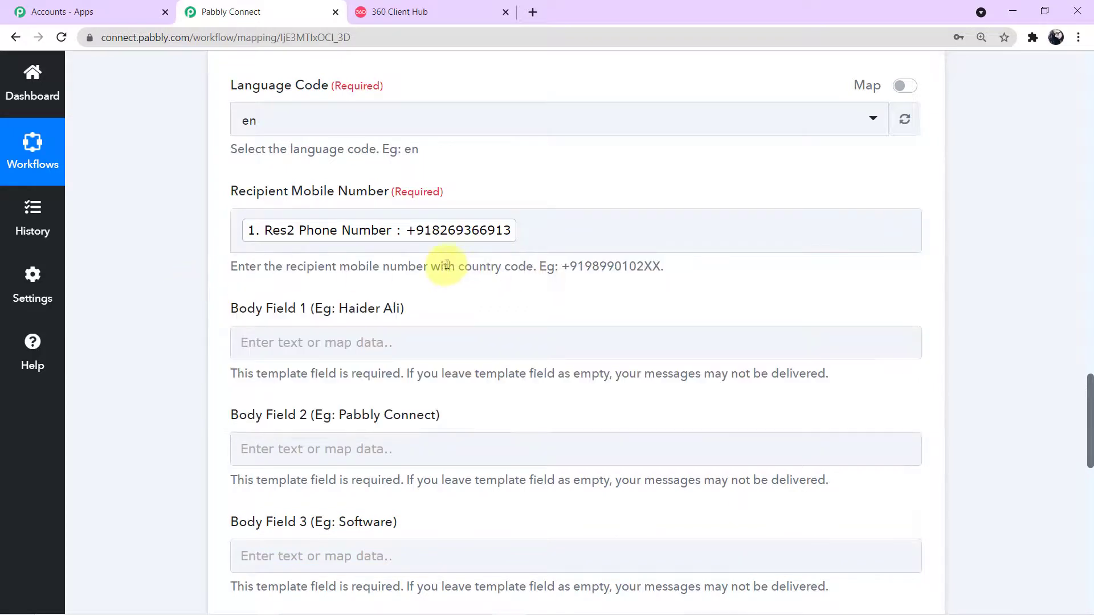
Step: Map 'Res2 Full Name' from Facebook Lead Ads: New Lead into Body Field 1
scroll(569, 256, "down", 1)
left_click(385, 263)
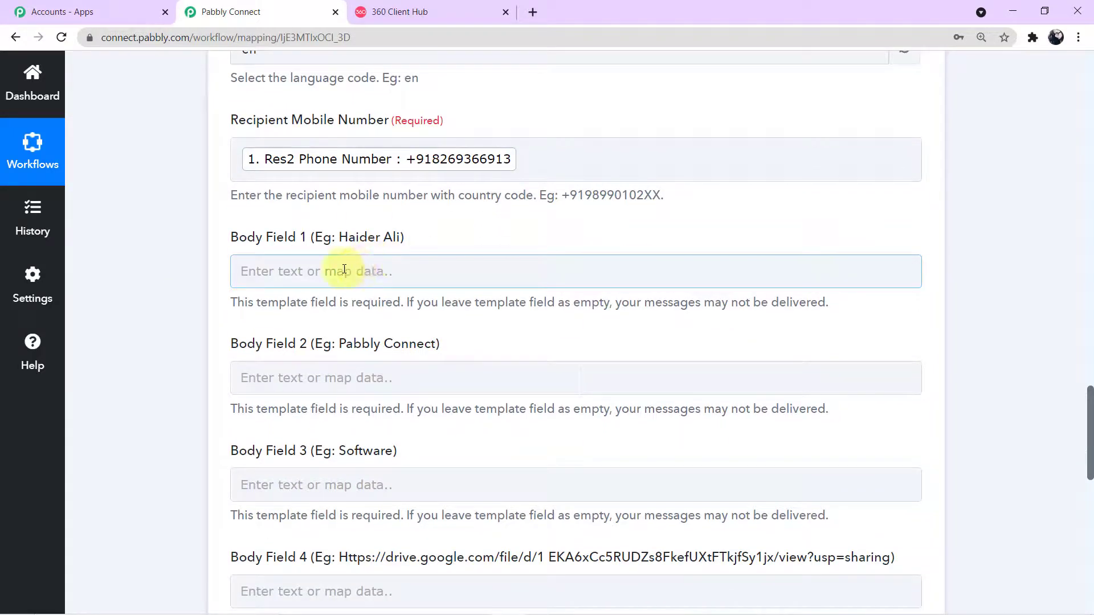
left_click(281, 253)
left_click(272, 383)
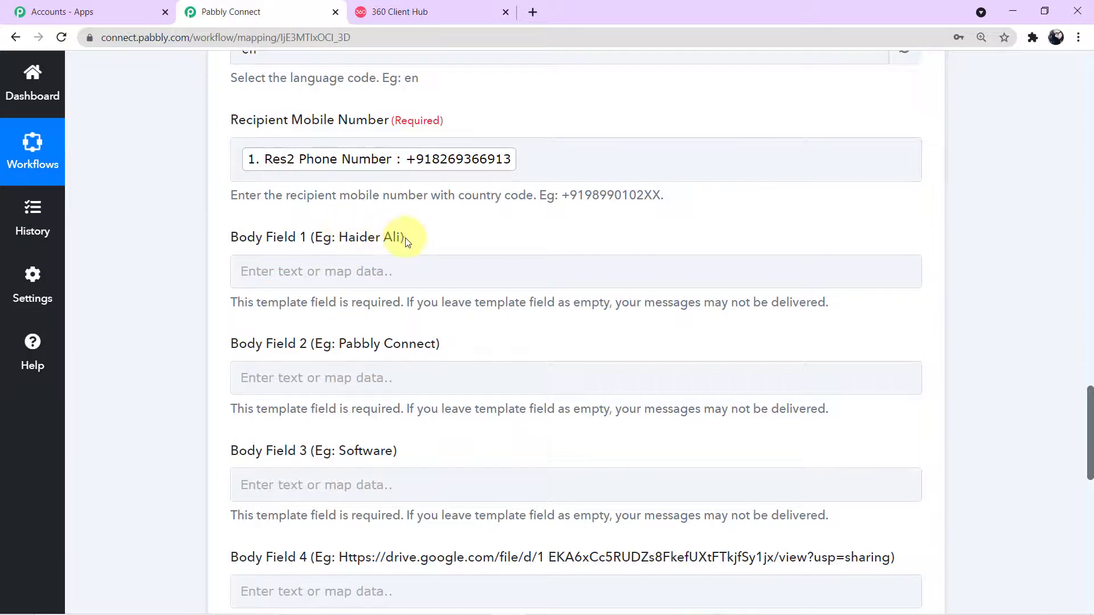
left_click(351, 270)
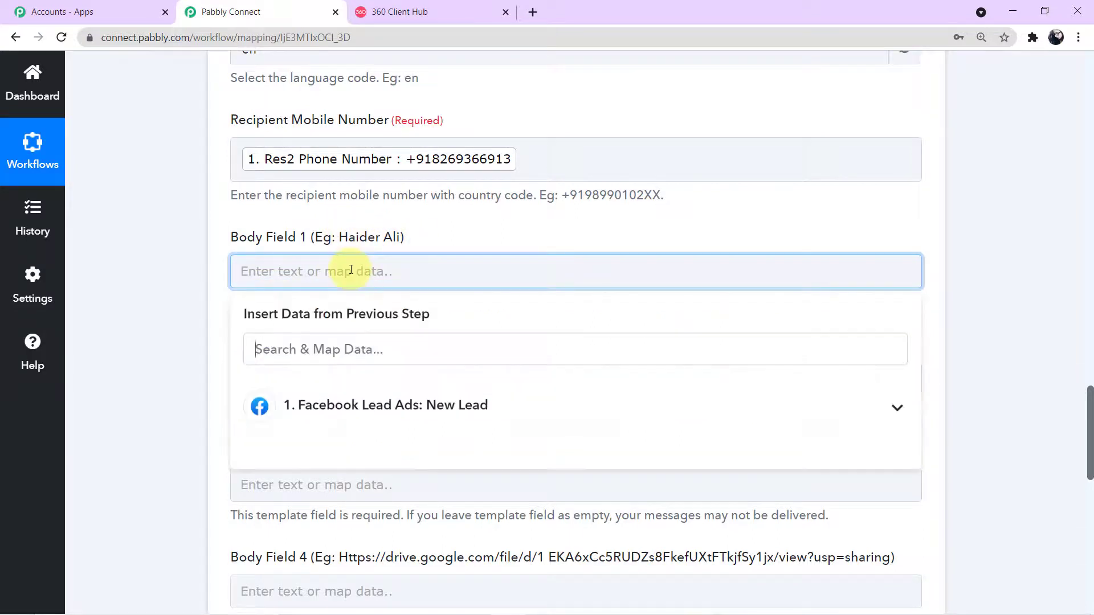
left_click(383, 408)
scroll(413, 498, "down", 1)
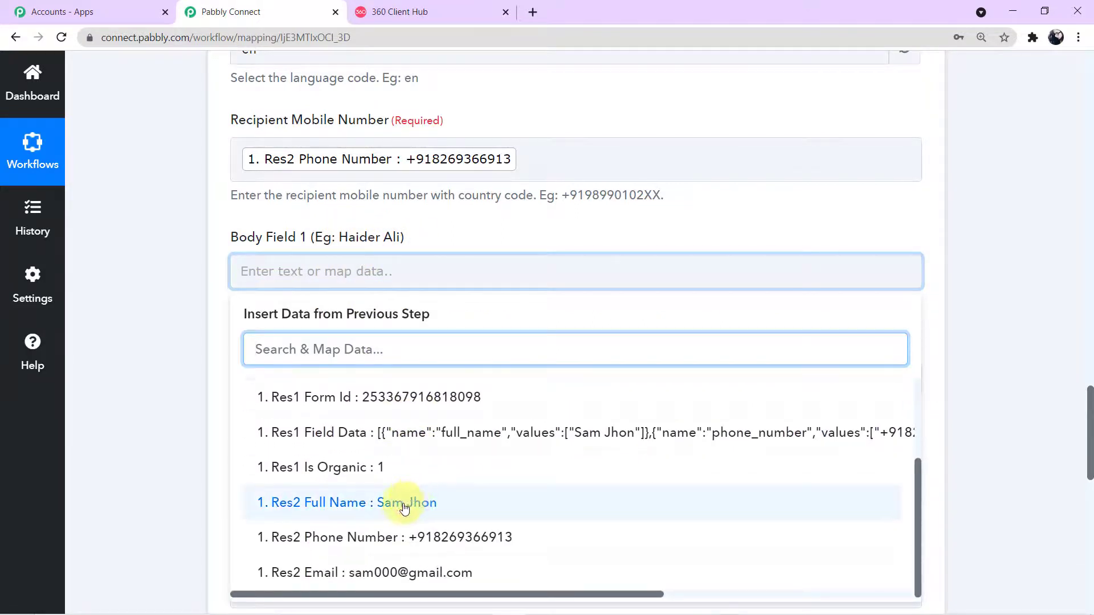
left_click(401, 504)
left_click(156, 337)
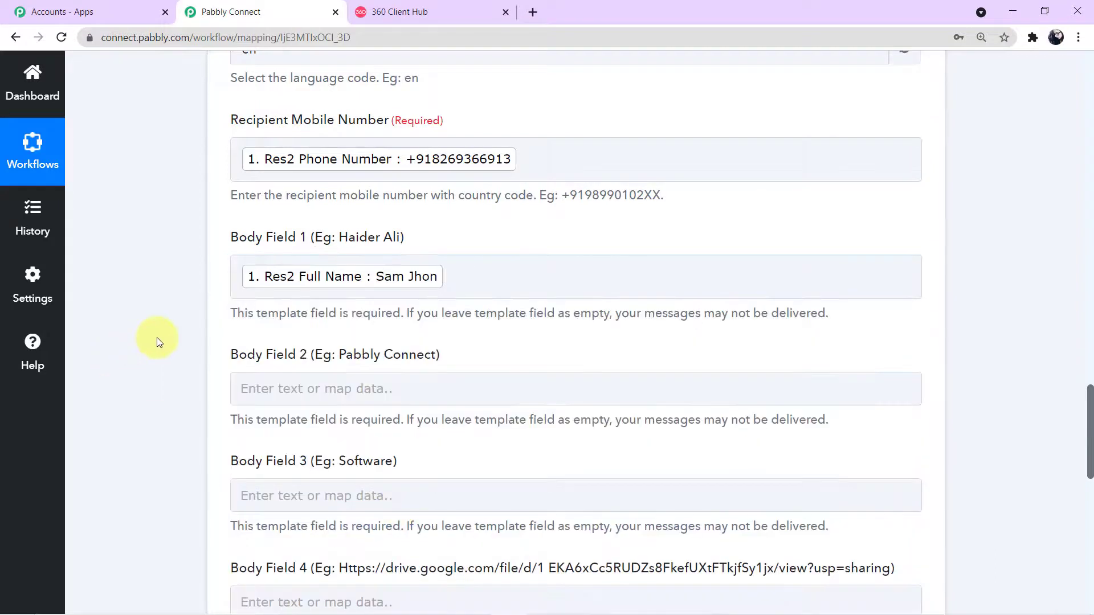
scroll(148, 337, "down", 1)
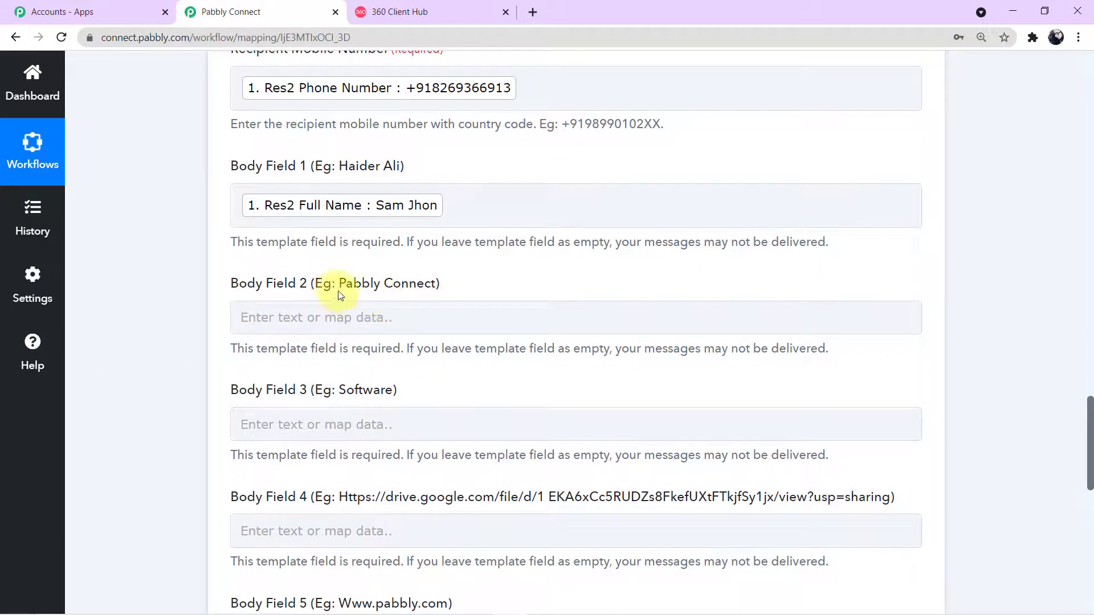
Step: Enter 'Ayush Herbal Store' in Body Field 2
left_click(375, 318)
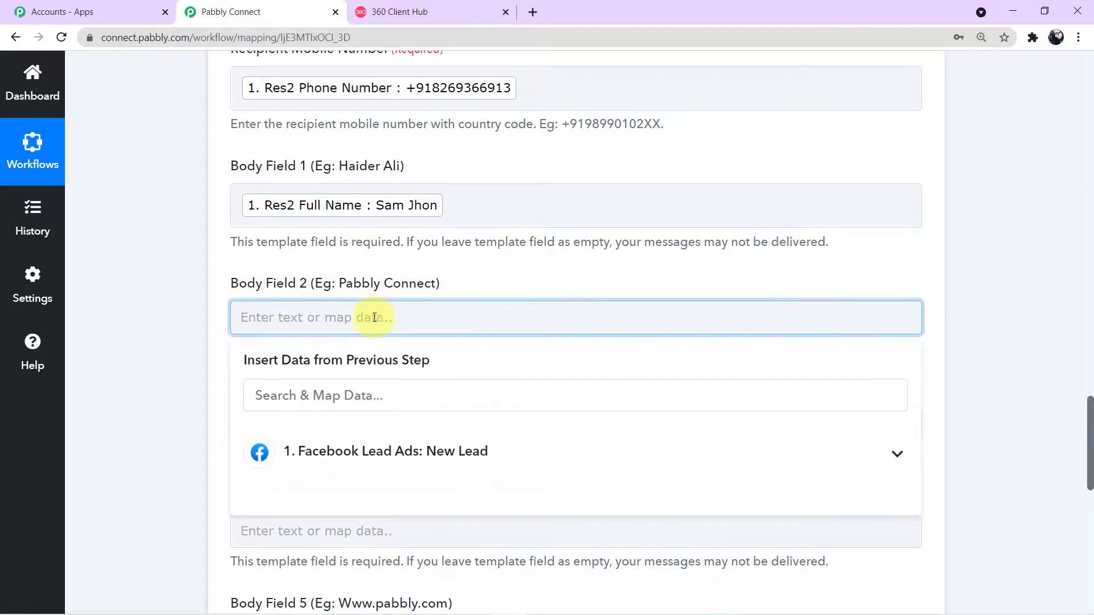
type("Ayush Herbal Store")
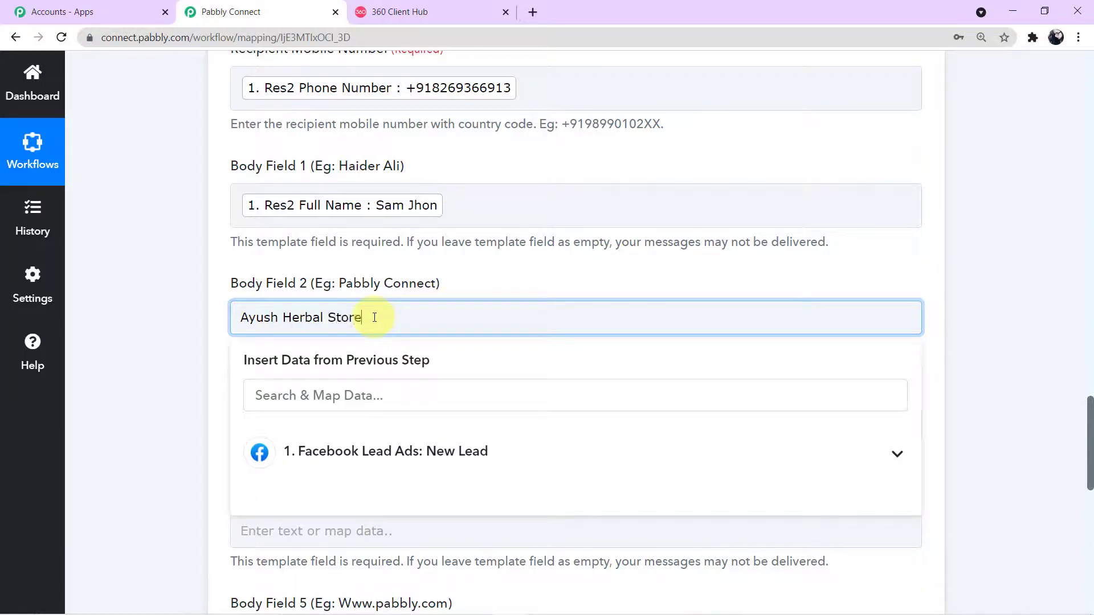
left_click(168, 374)
scroll(169, 374, "down", 1)
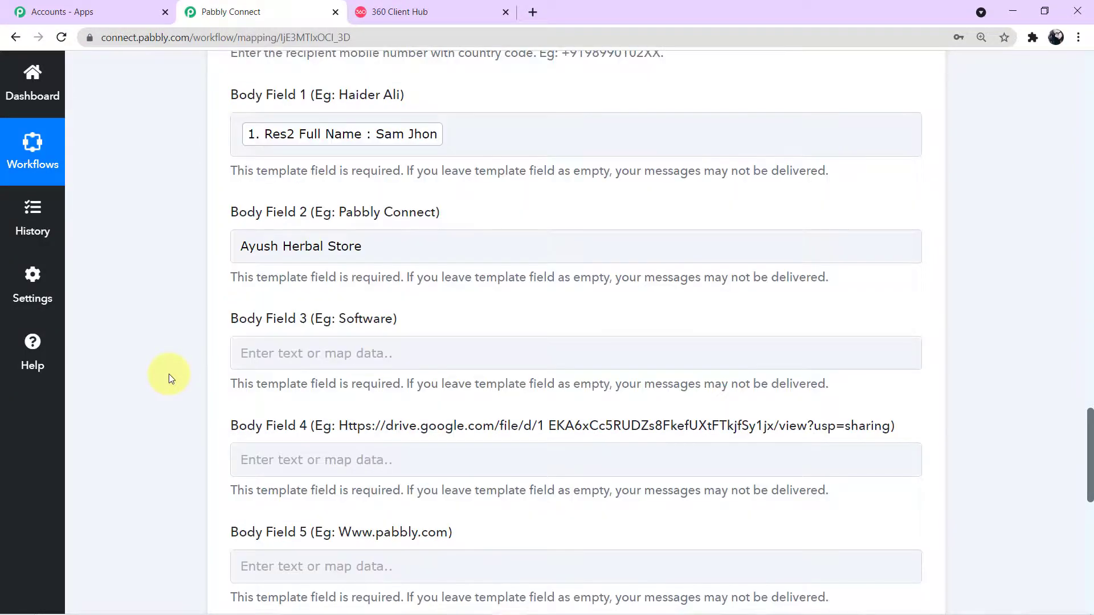
Step: Enter 'Herbal Products' in Body Field 3
left_click(317, 354)
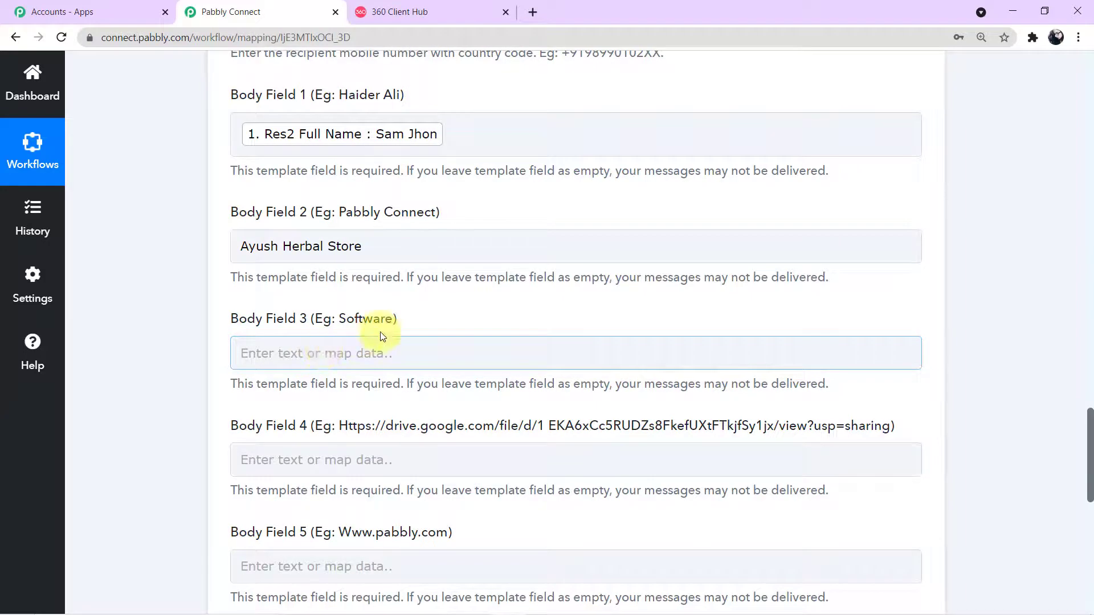
left_click(357, 355)
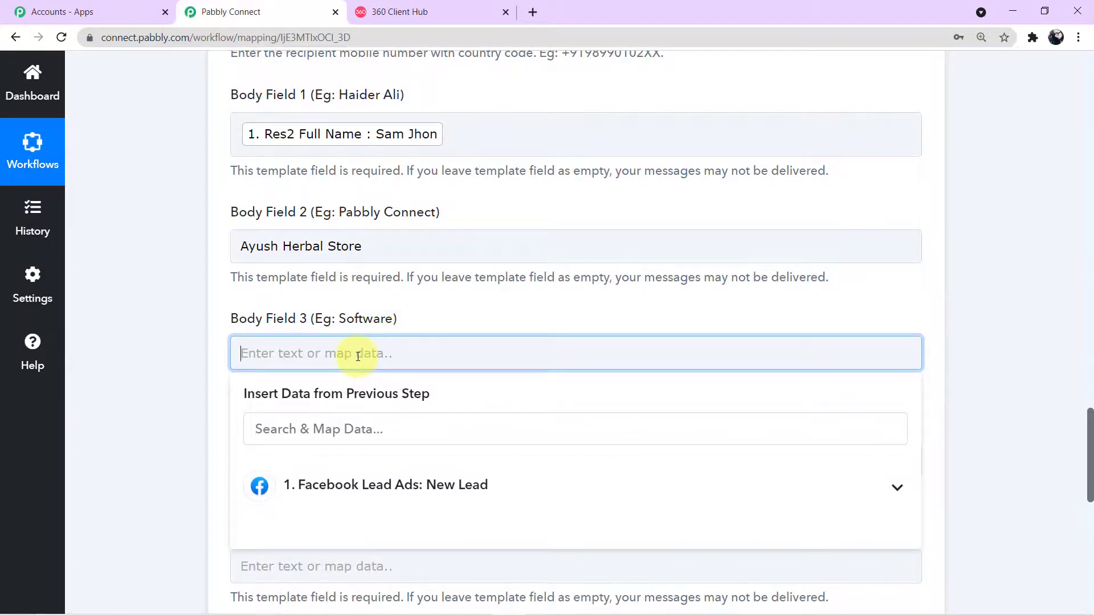
type("Herbal Products")
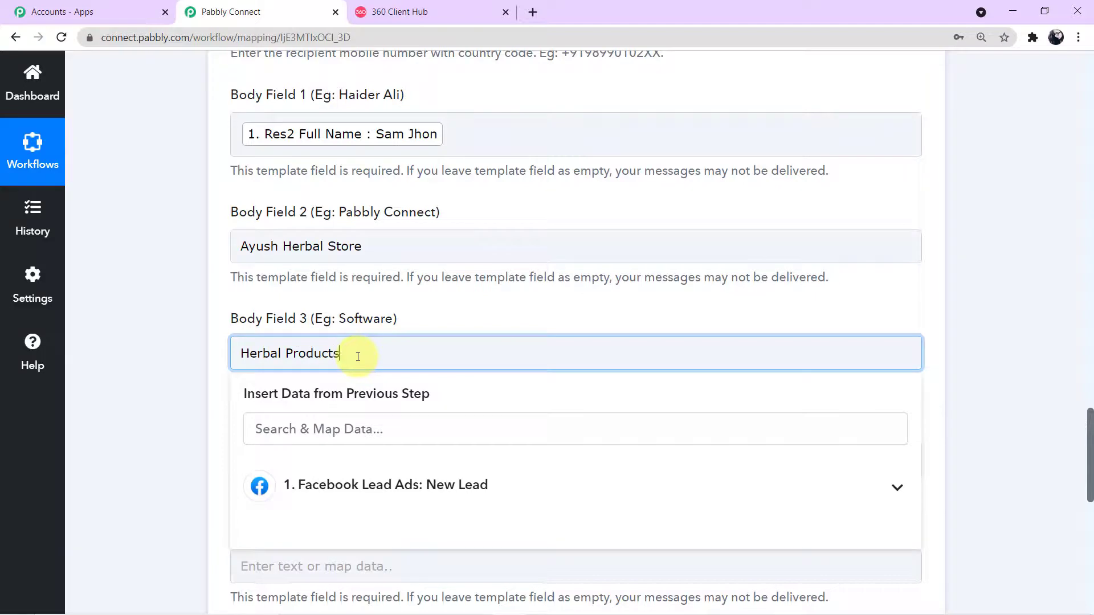
left_click(132, 357)
scroll(131, 357, "down", 3)
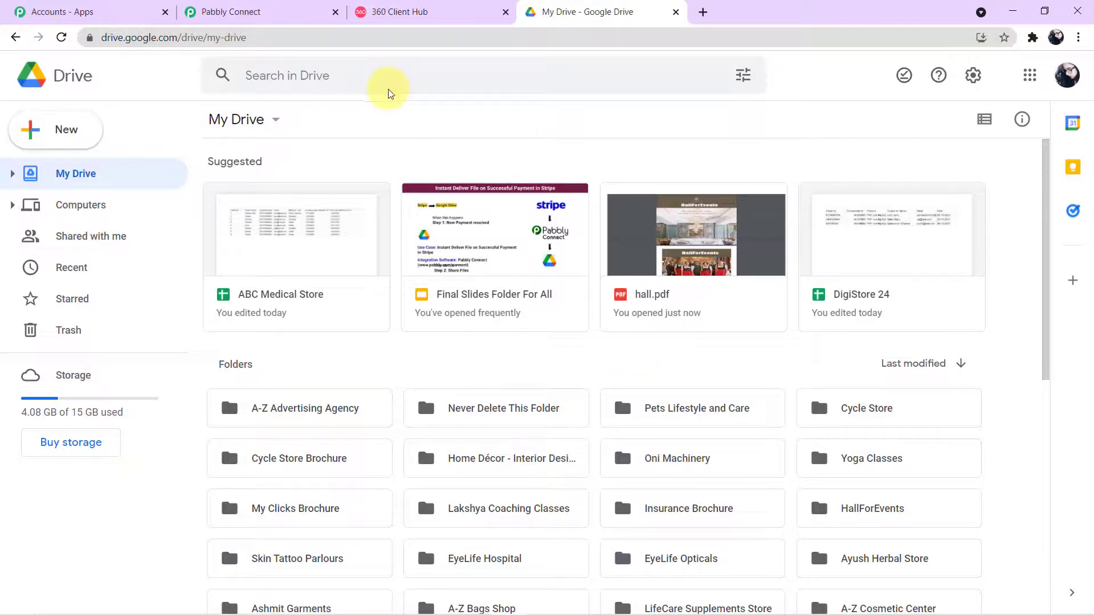
Step: Search Drive for 'ayush' and open the Ayush Herbal Store folder
left_click(288, 74)
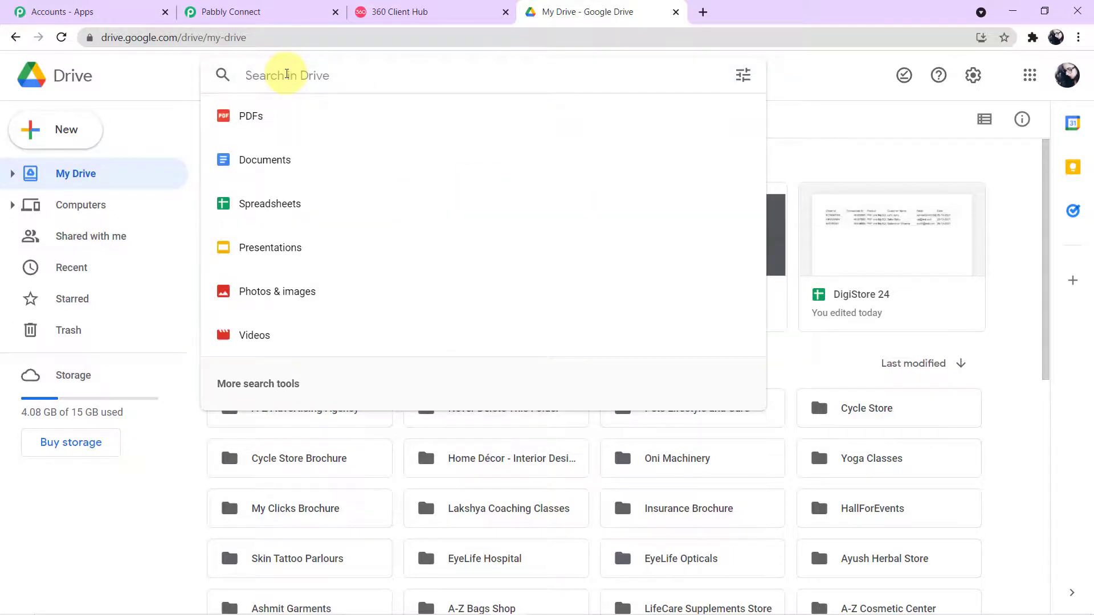
type("ayush")
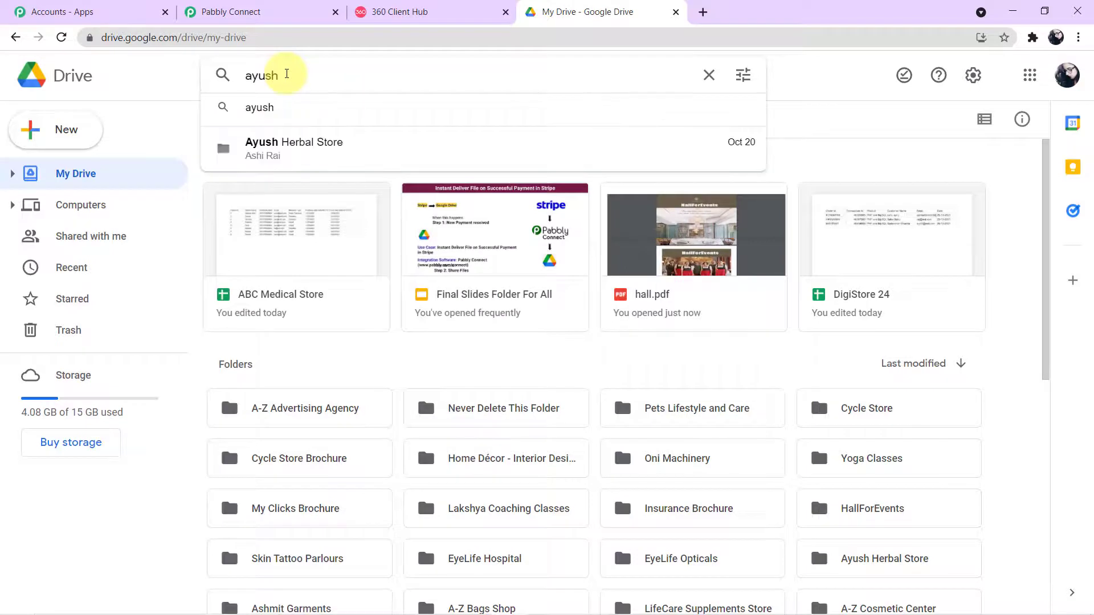
left_click(287, 144)
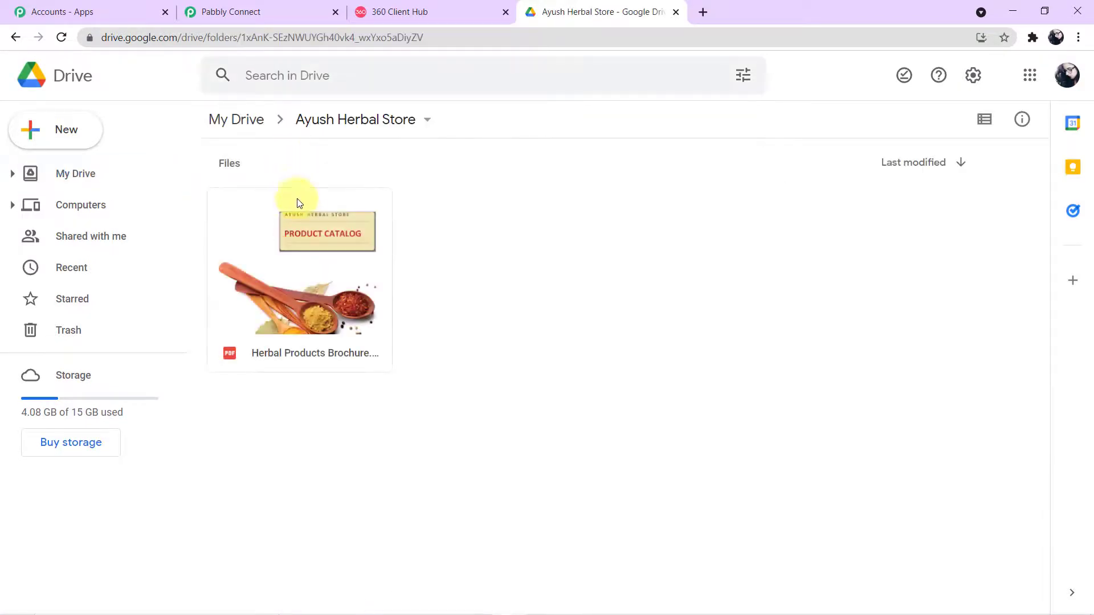
Step: Preview Herbal Products Brochure.pdf and scroll through its 7-page catalog
left_click(227, 357)
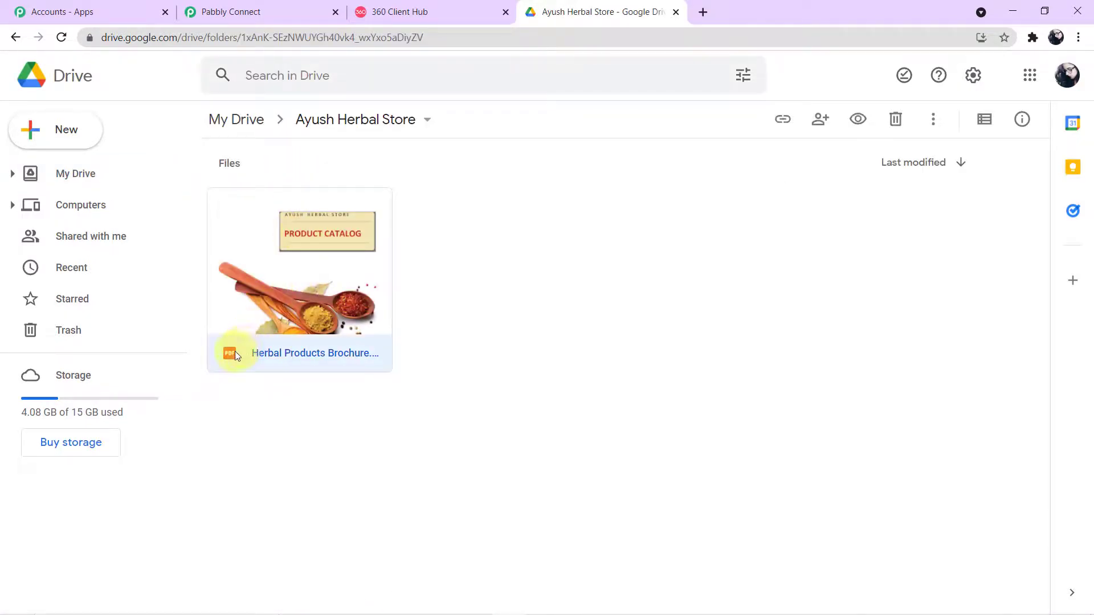
double_click(284, 311)
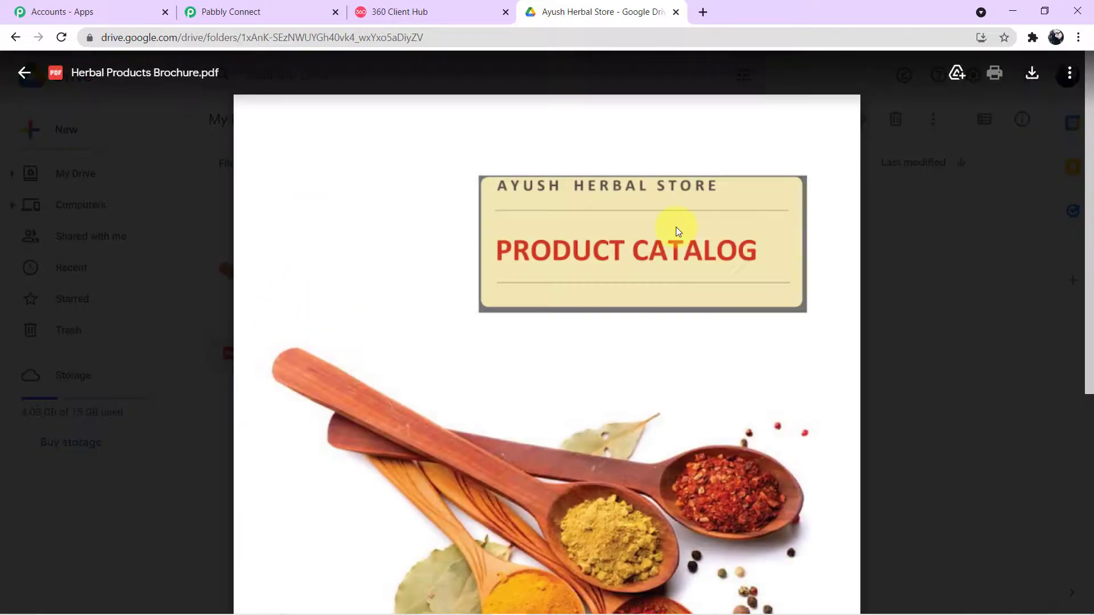
scroll(676, 227, "down", 5)
scroll(676, 226, "up", 5)
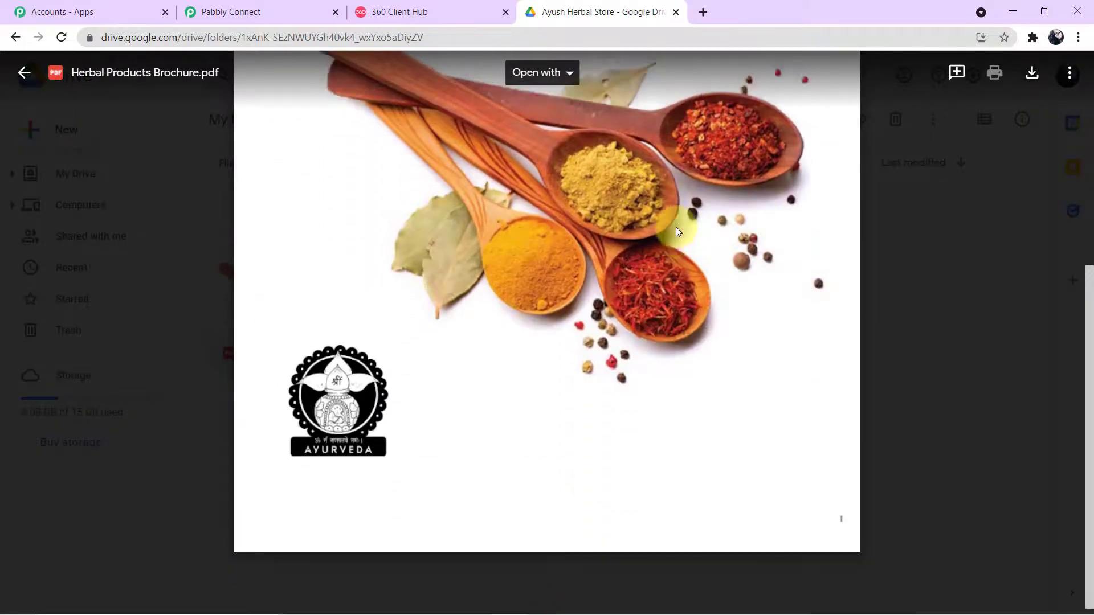
scroll(676, 226, "down", 10)
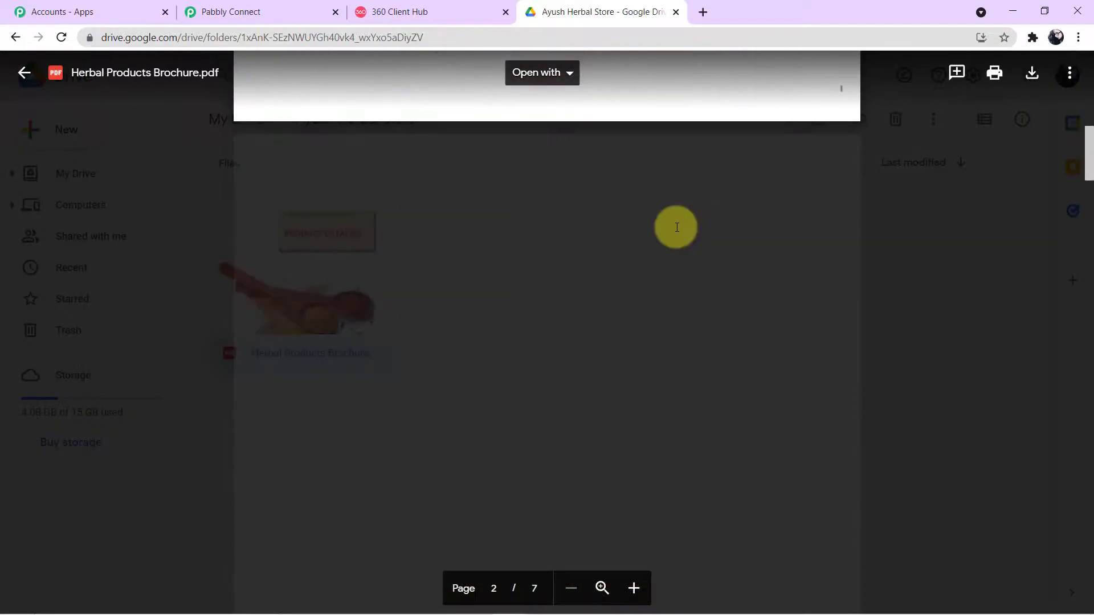
scroll(676, 227, "down", 15)
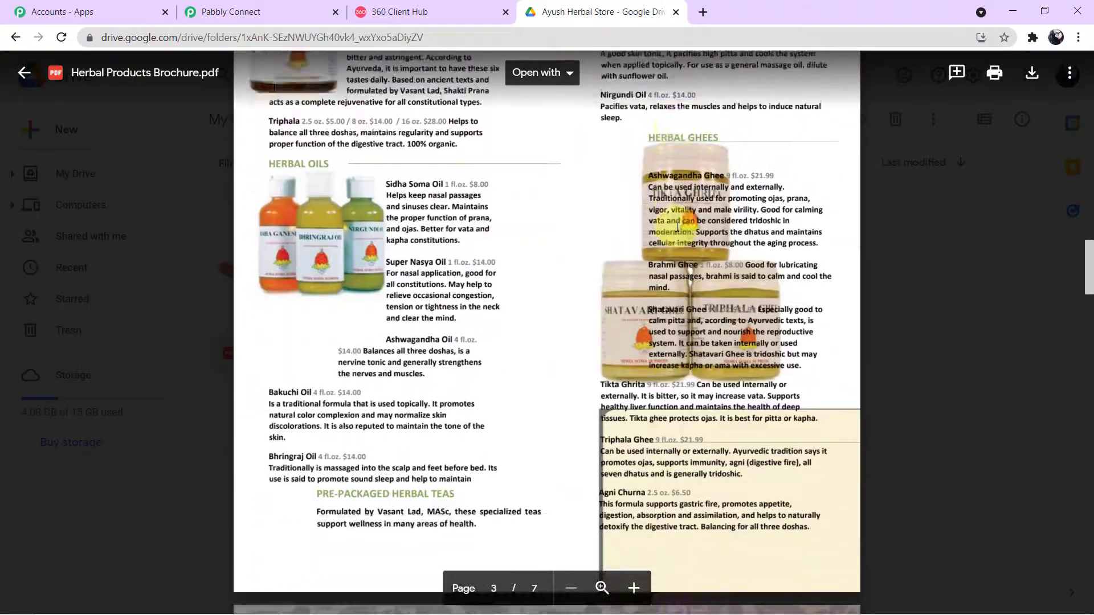
scroll(677, 227, "up", 20)
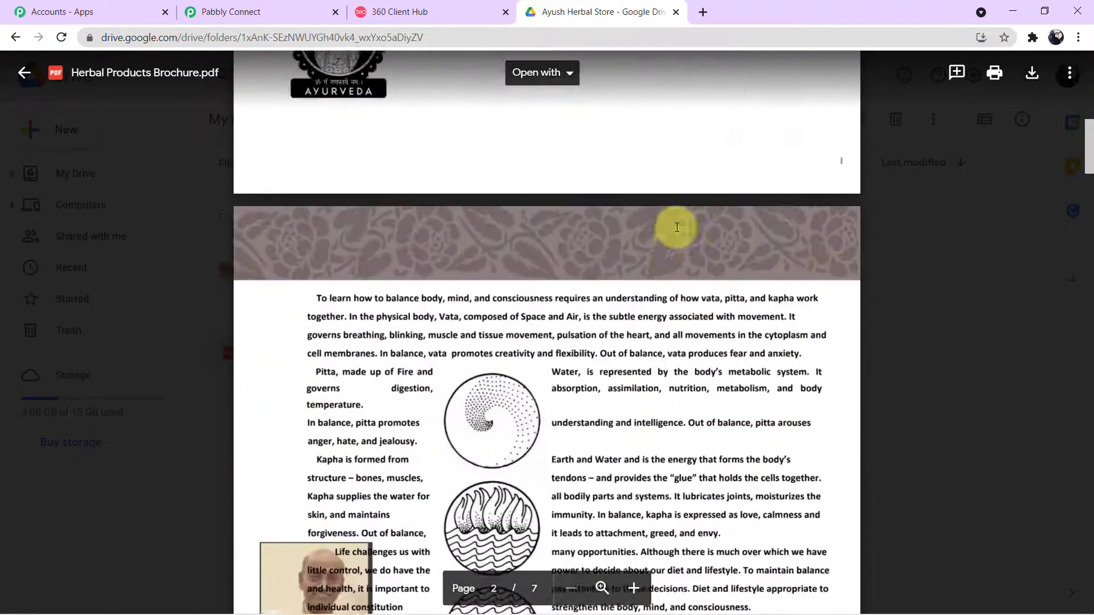
scroll(677, 228, "up", 5)
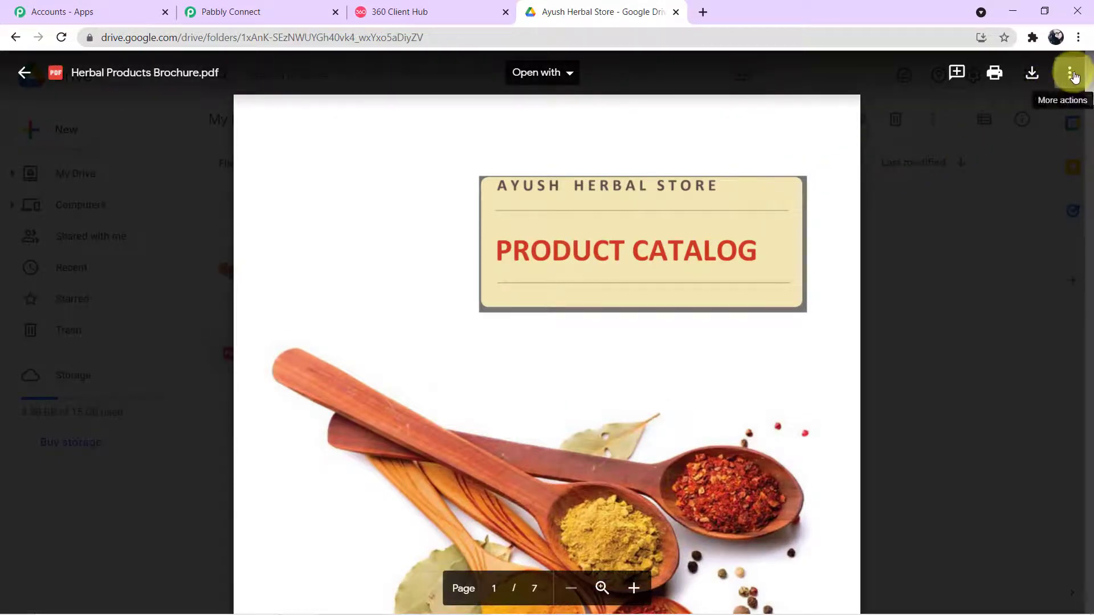
Step: Copy the anyone-with-the-link view link for Herbal Products Brochure.pdf from its Share dialog
left_click(1071, 74)
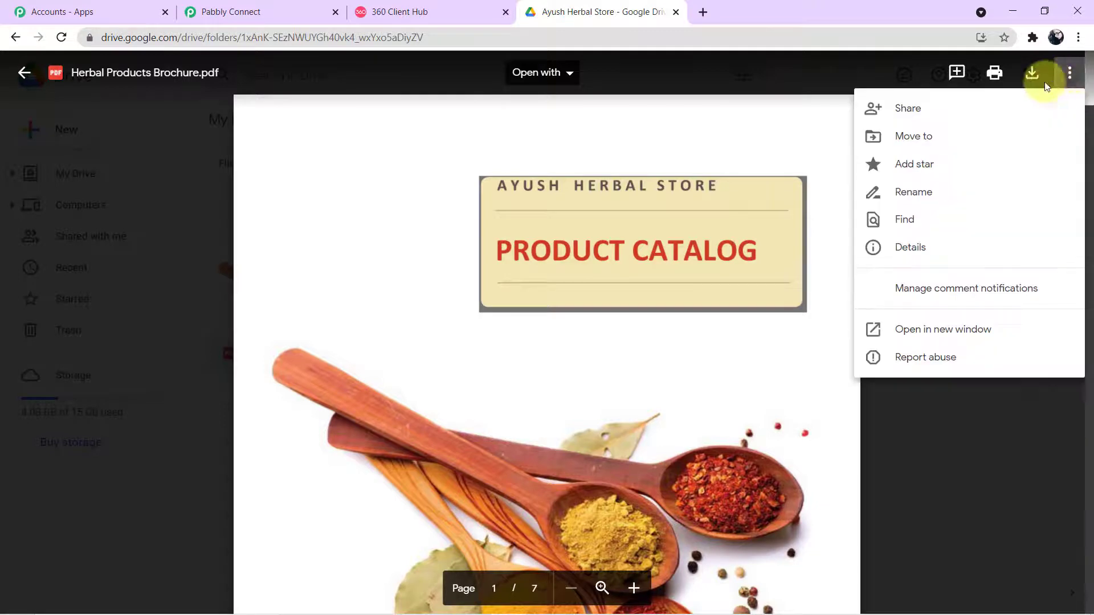
left_click(971, 106)
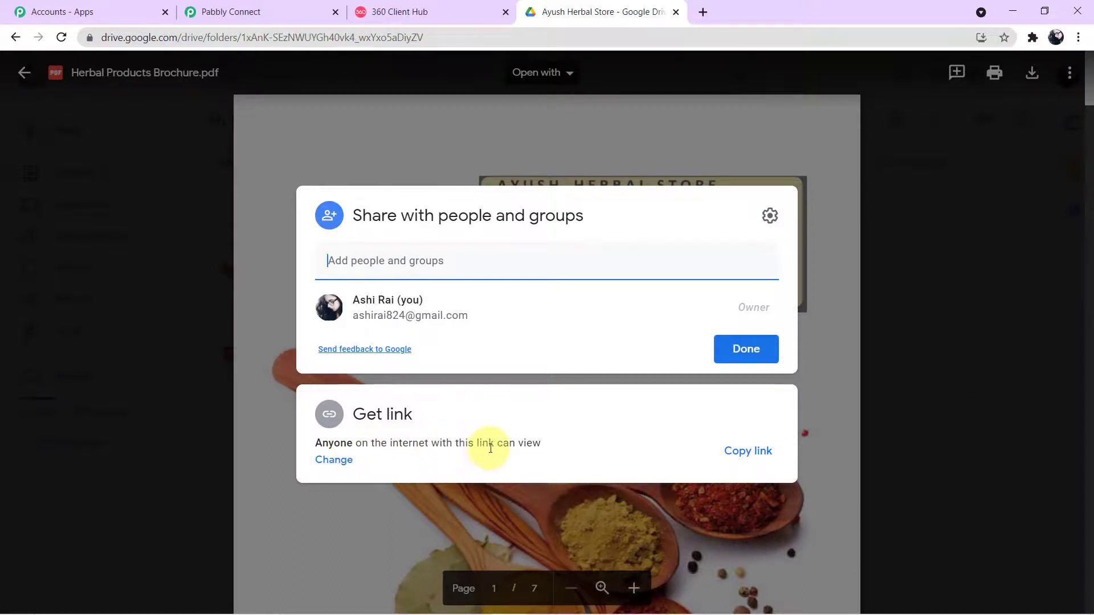
left_click(734, 451)
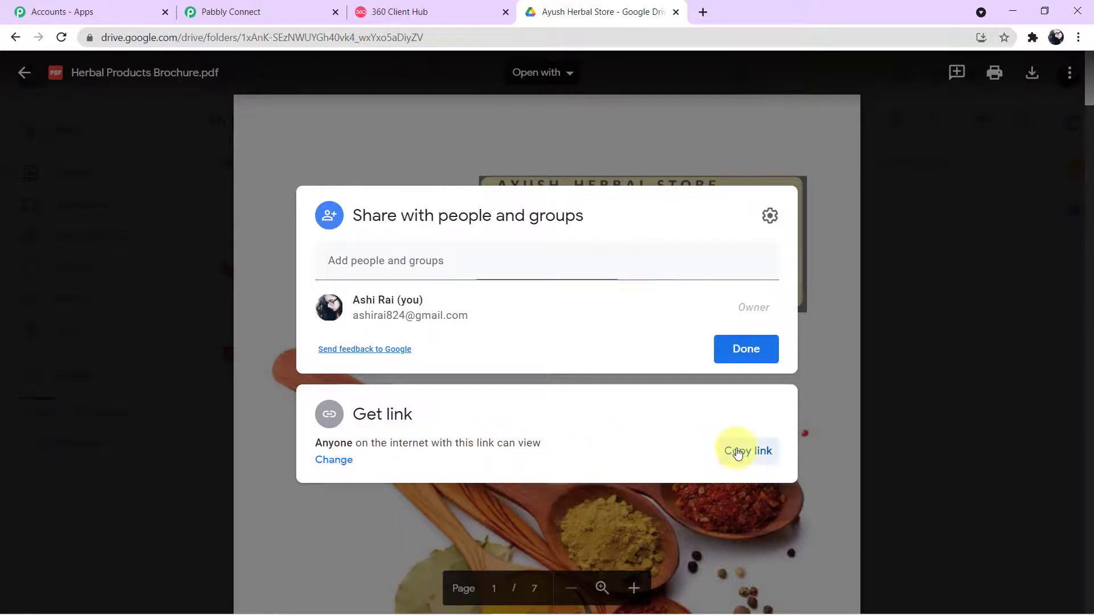
Step: Paste the brochure's Drive link into Body Field 4 of the WhatsApp action
left_click(271, 13)
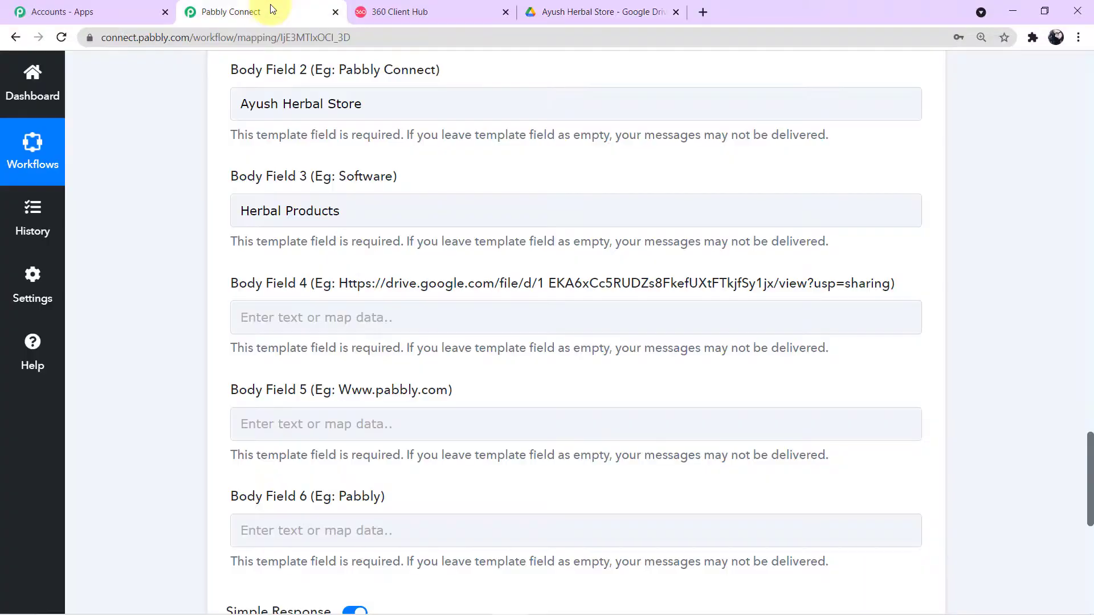
left_click(342, 319)
key("ctrl+v")
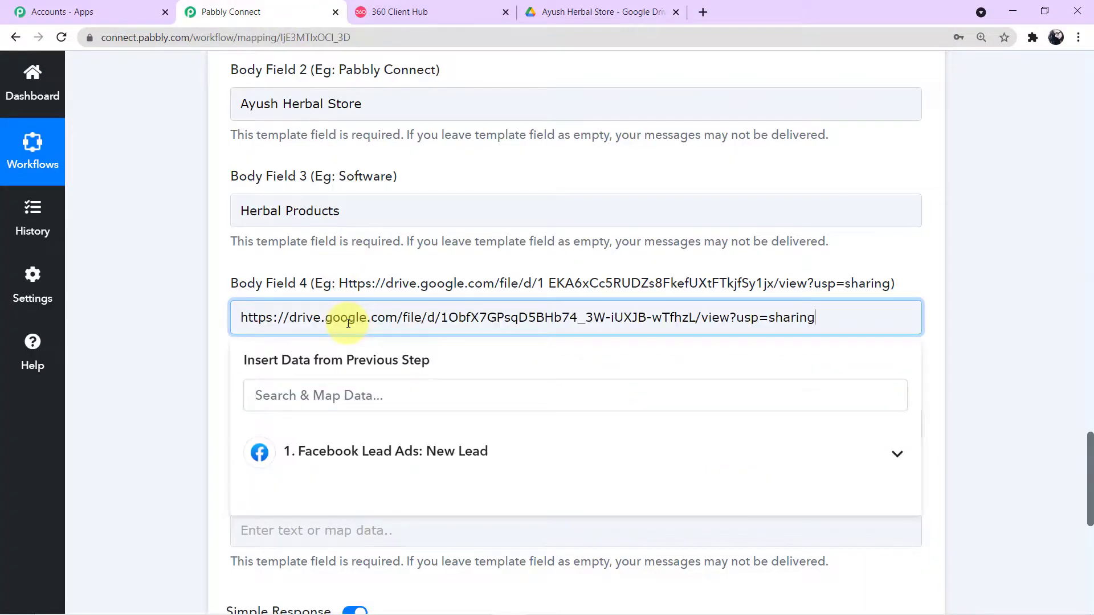
left_click(189, 323)
scroll(189, 323, "down", 1)
scroll(190, 323, "down", 1)
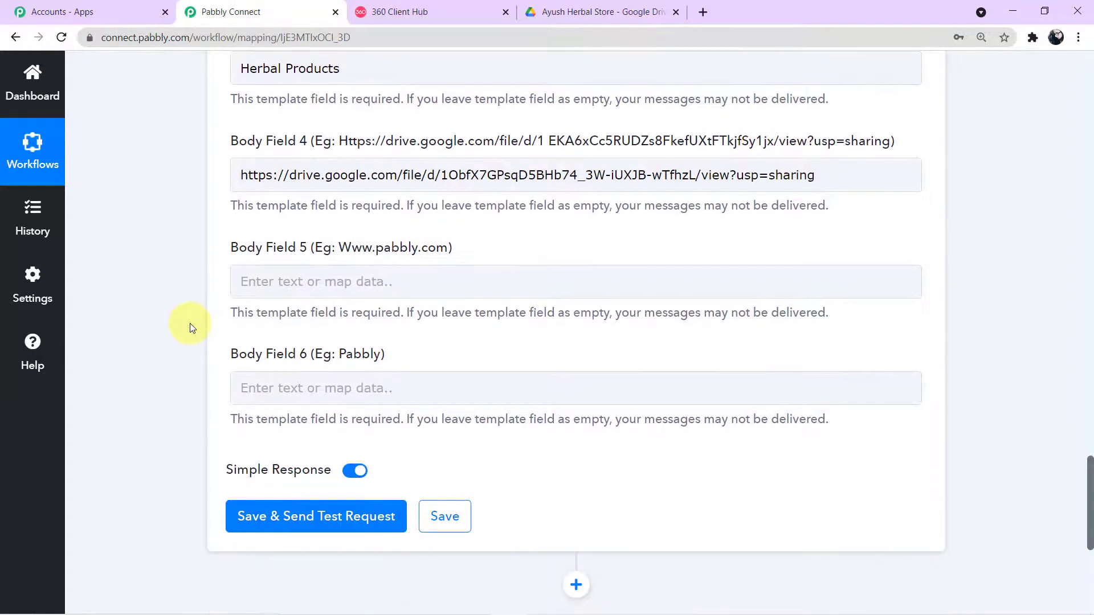
left_click(376, 283)
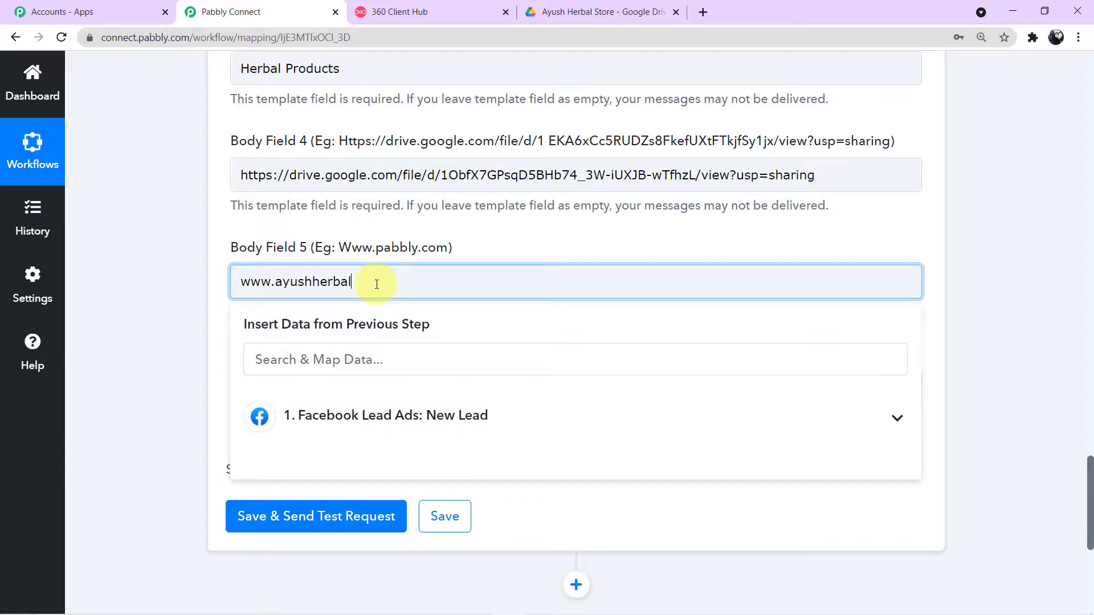
left_click(165, 326)
scroll(411, 296, "down", 1)
scroll(413, 301, "down", 1)
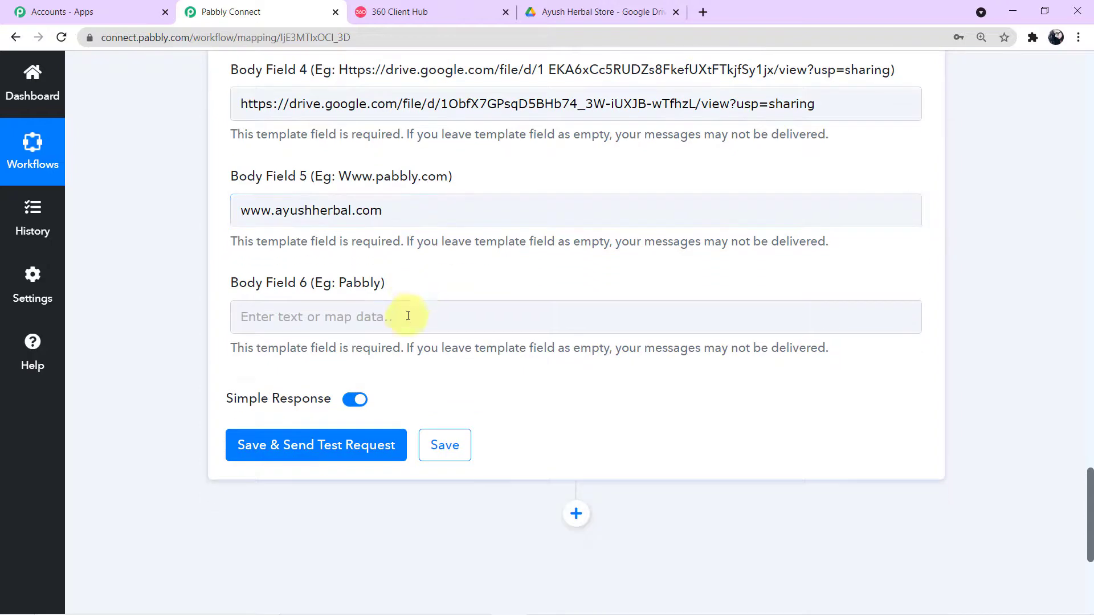
Step: Enter 'Ayush Herbal Store' in Body Field 6 and review all six body fields
left_click(407, 318)
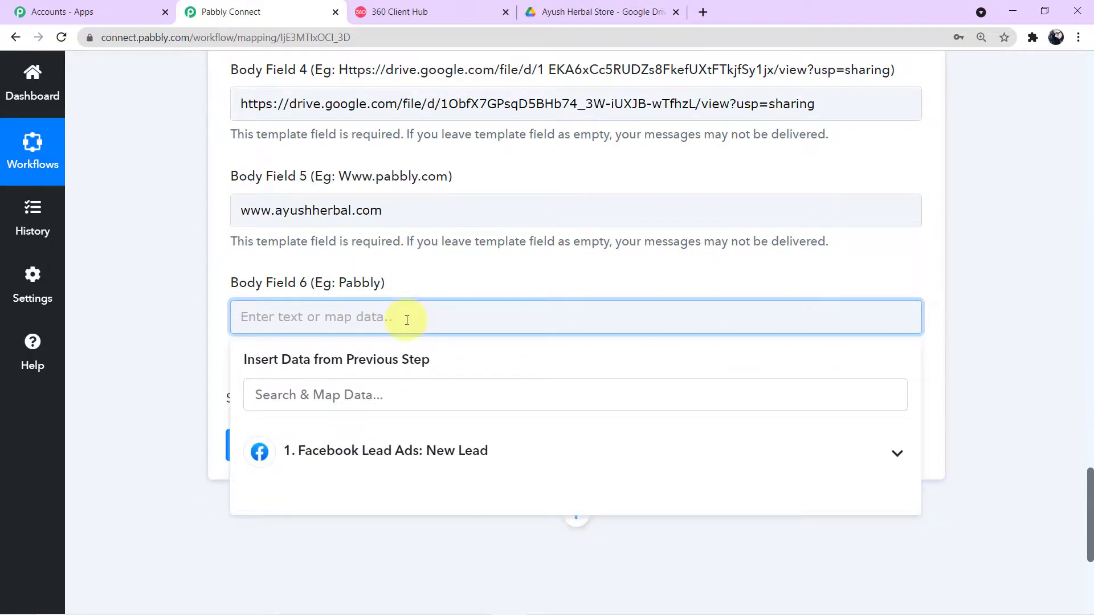
type("Ayush Herbal Store")
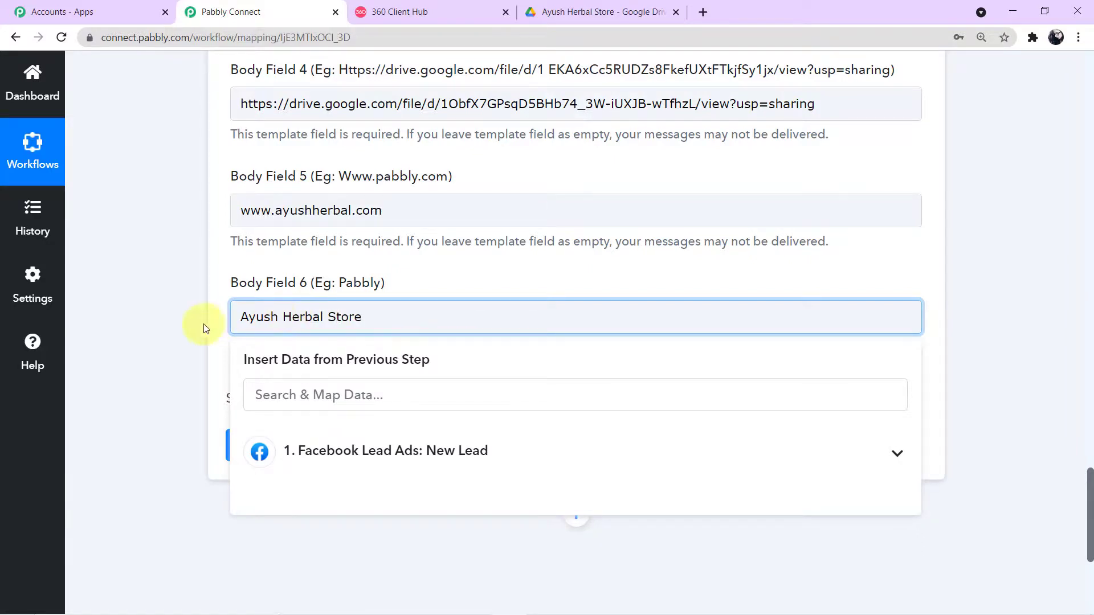
left_click(204, 328)
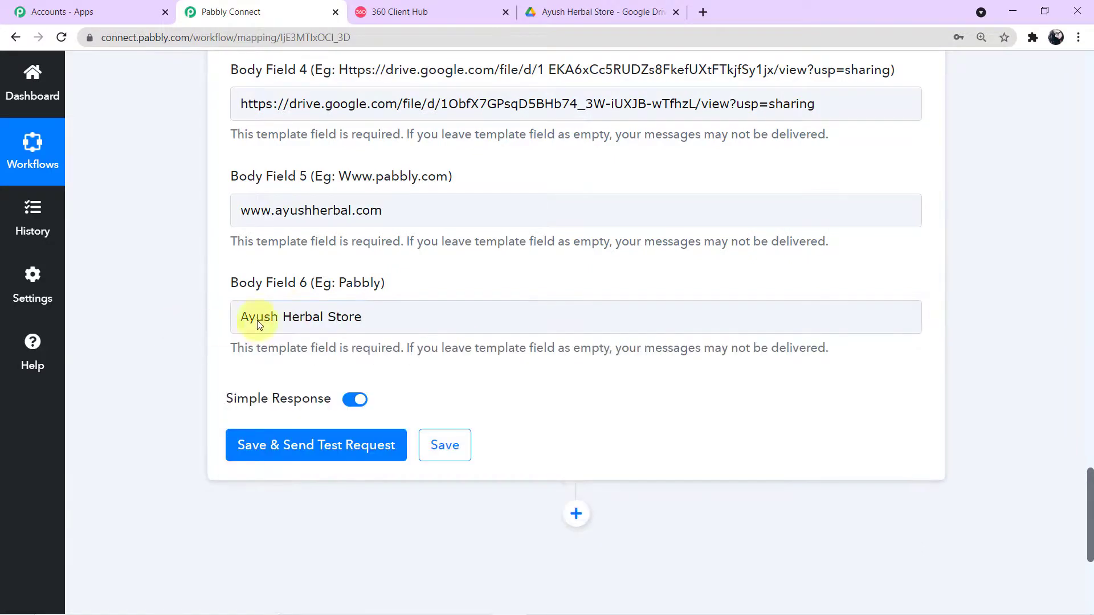
scroll(371, 338, "up", 6)
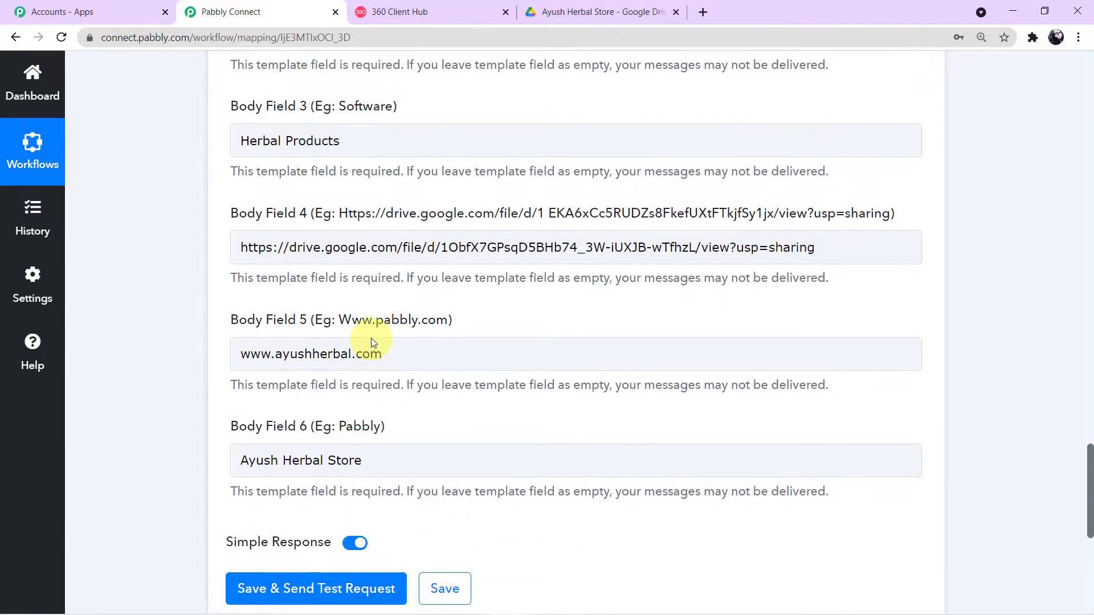
scroll(371, 337, "up", 6)
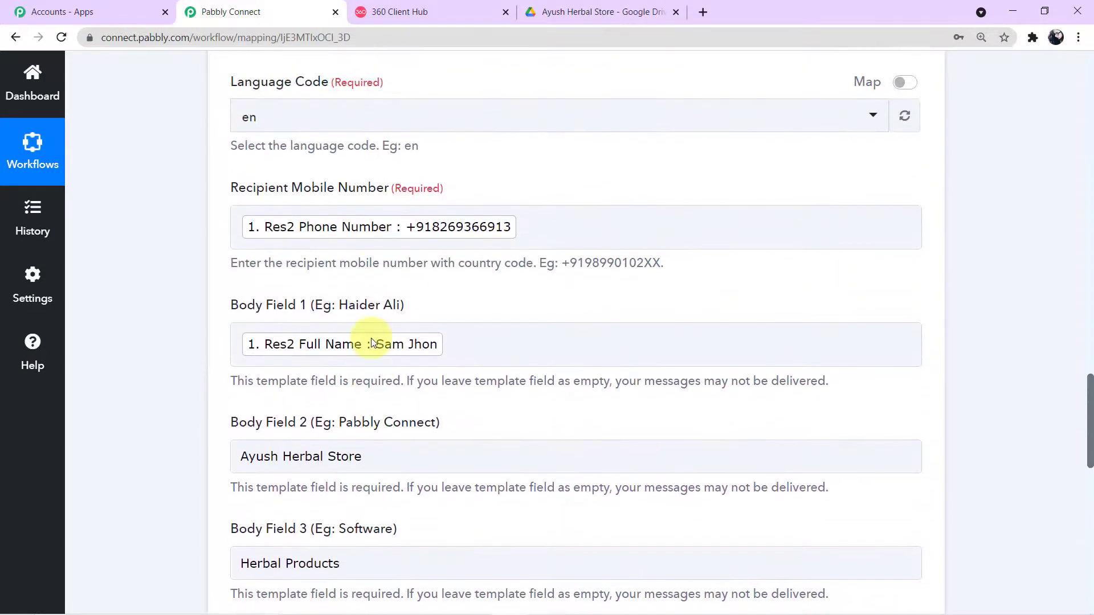
scroll(371, 337, "down", 5)
scroll(371, 338, "down", 9)
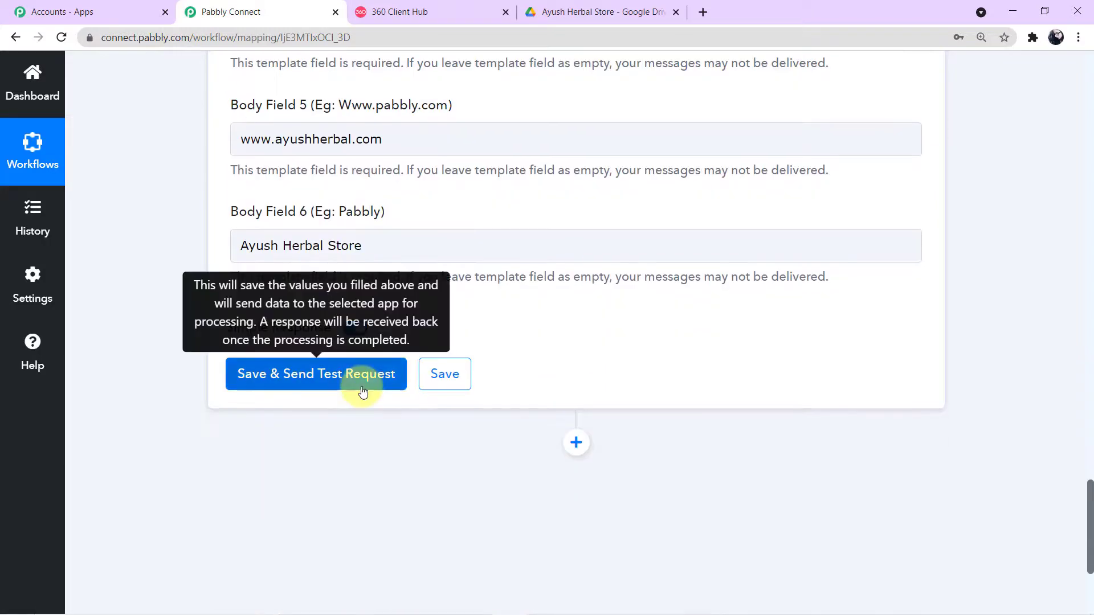
Step: Save and send a test request, confirming the message id and 'stable' API status
left_click(365, 390)
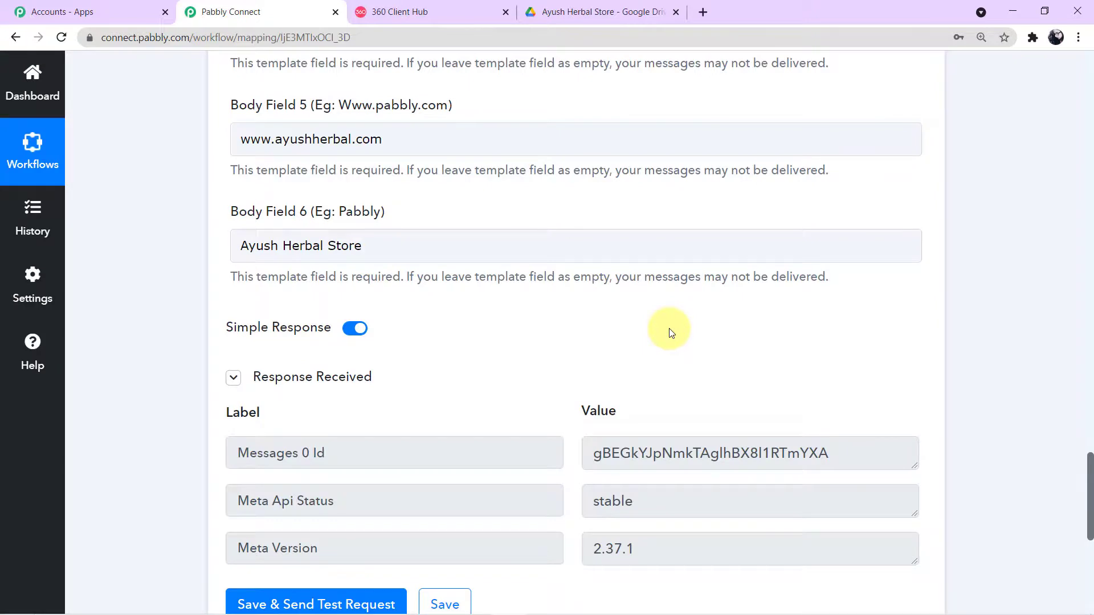
scroll(671, 332, "down", 3)
left_click_drag(642, 365, 587, 354)
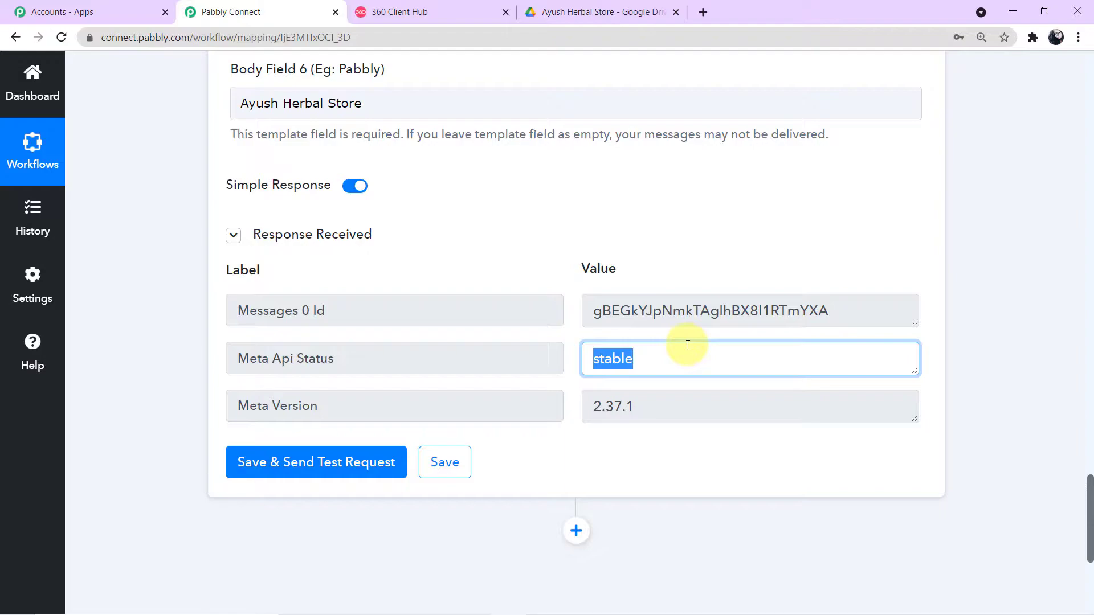
key("alt+Tab")
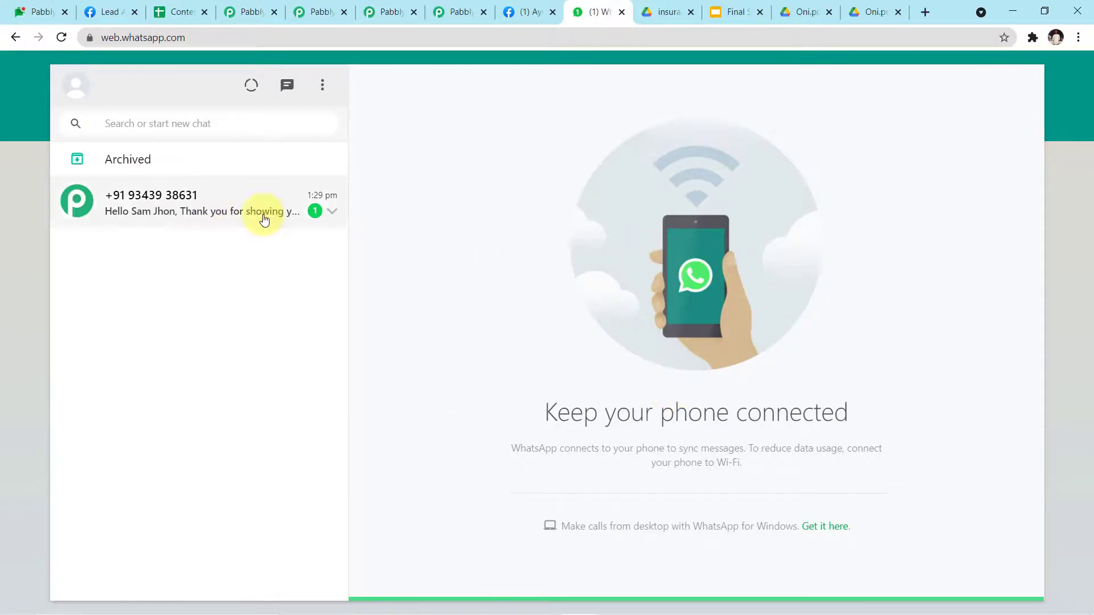
Step: Open the new chat with the Ayush Herbal Store brochure message and select its Drive link
left_click(204, 219)
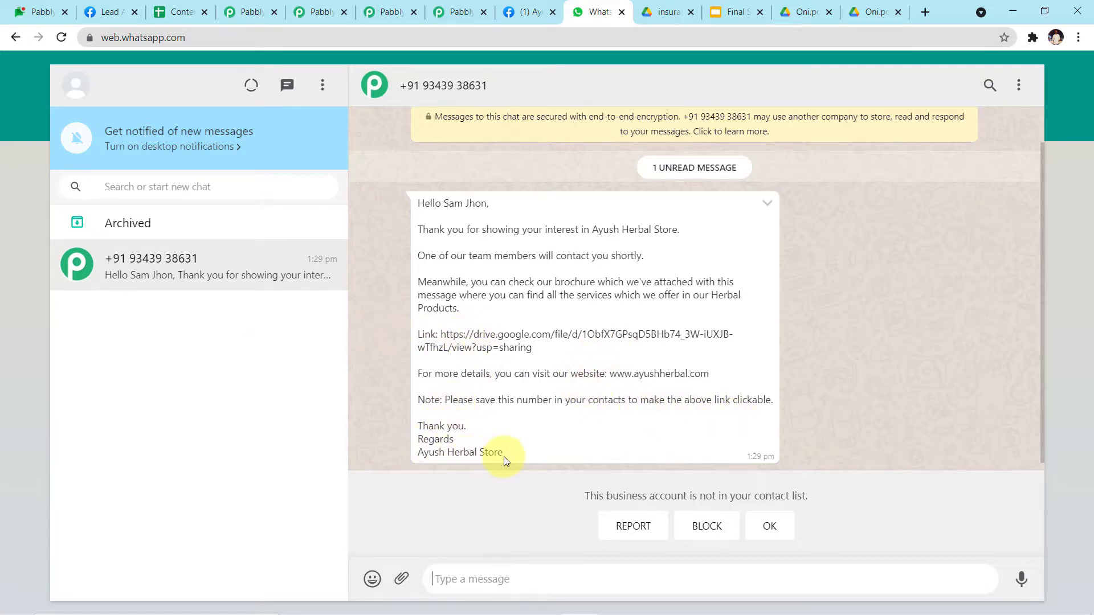
left_click_drag(442, 336, 528, 360)
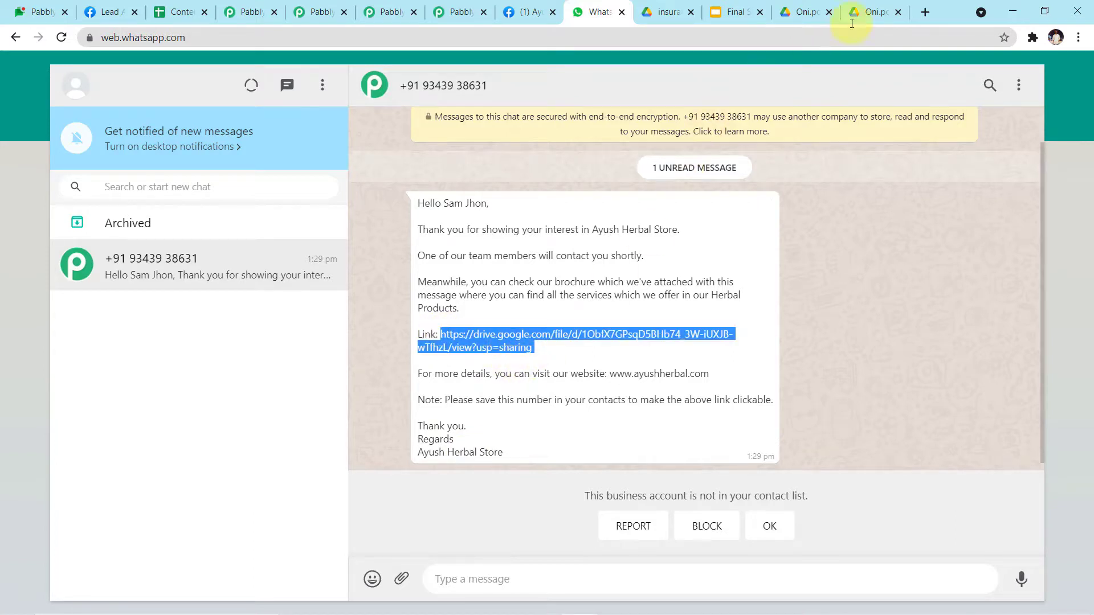
Step: Load the copied brochure link in a new tab and scroll through the 7-page catalog
left_click(924, 12)
left_click(789, 39)
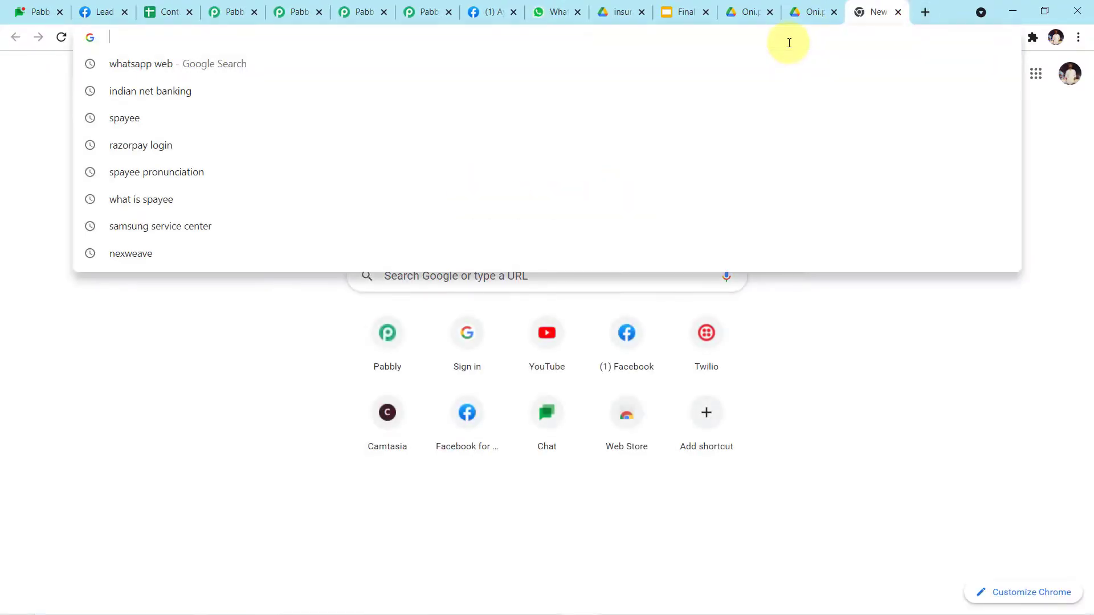
key("ctrl+v")
key("Return")
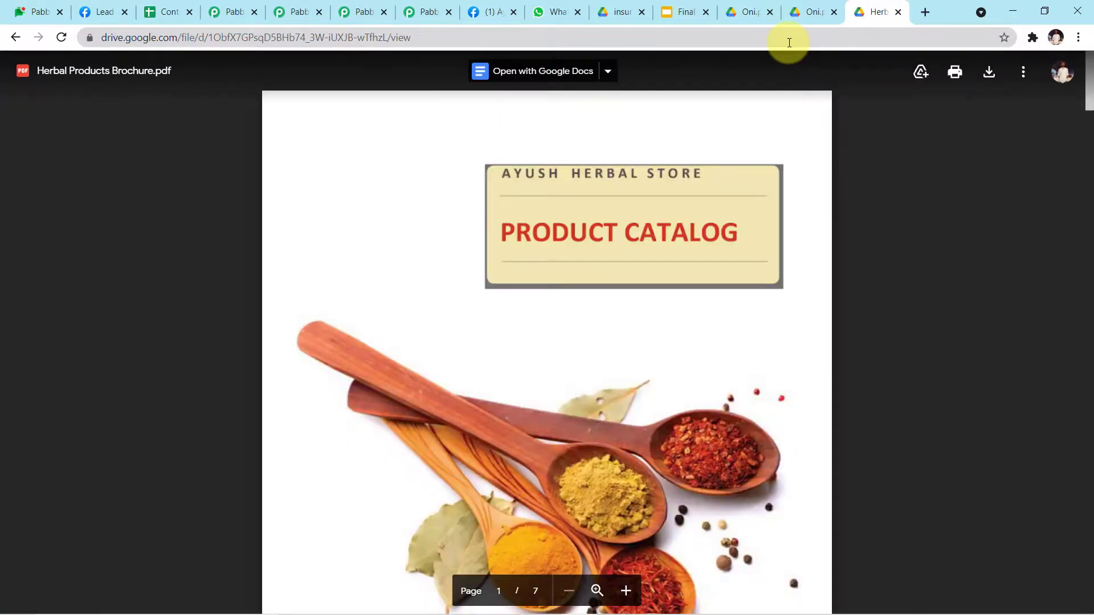
scroll(692, 192, "down", 6)
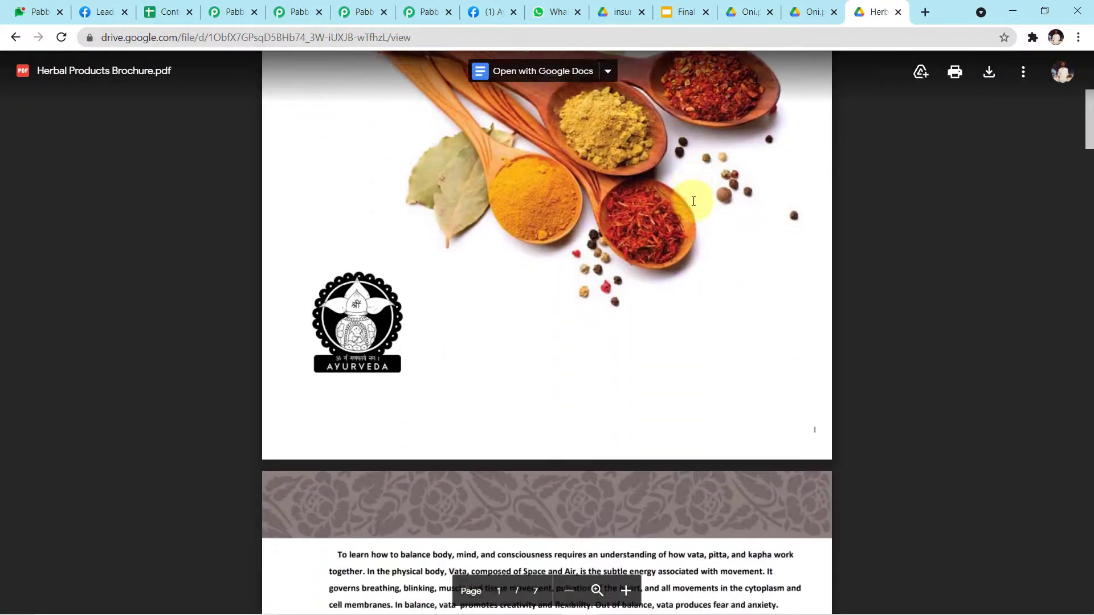
scroll(694, 201, "down", 14)
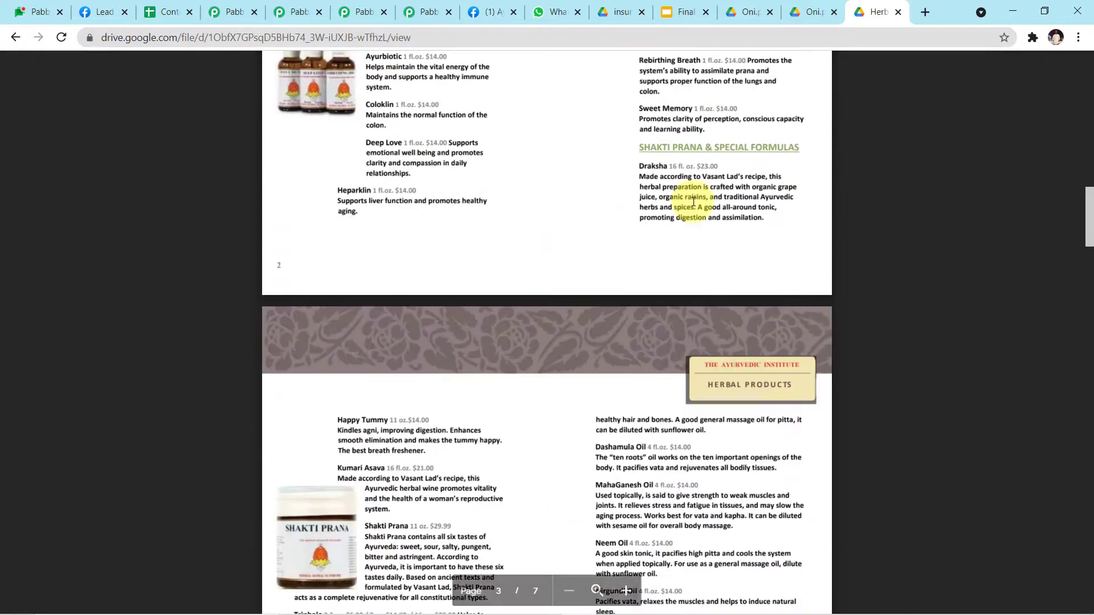
scroll(694, 201, "down", 15)
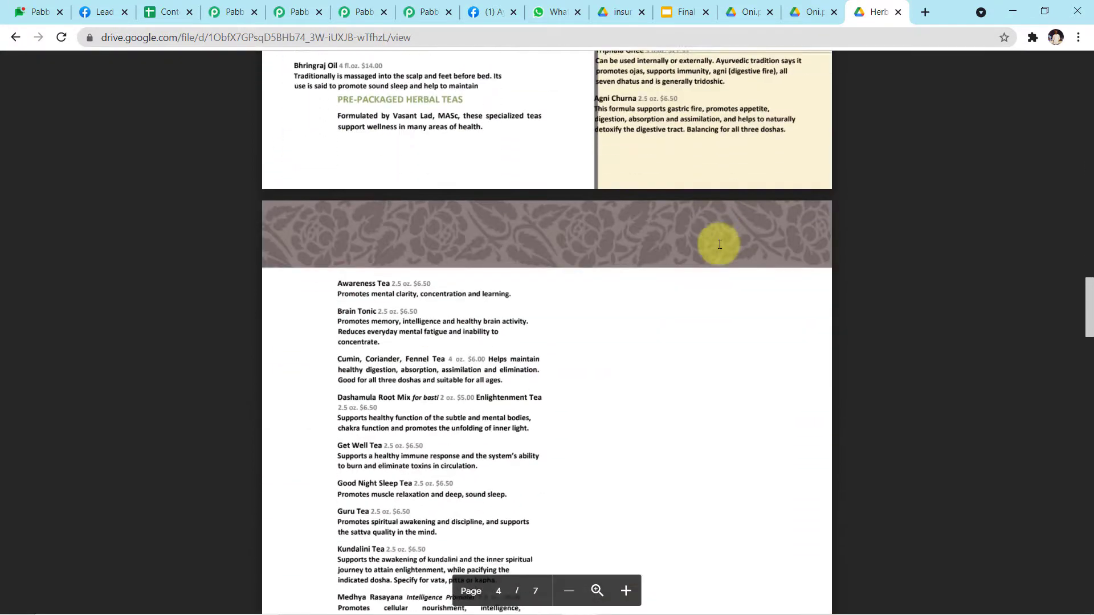
scroll(662, 244, "down", 5)
scroll(660, 245, "up", 20)
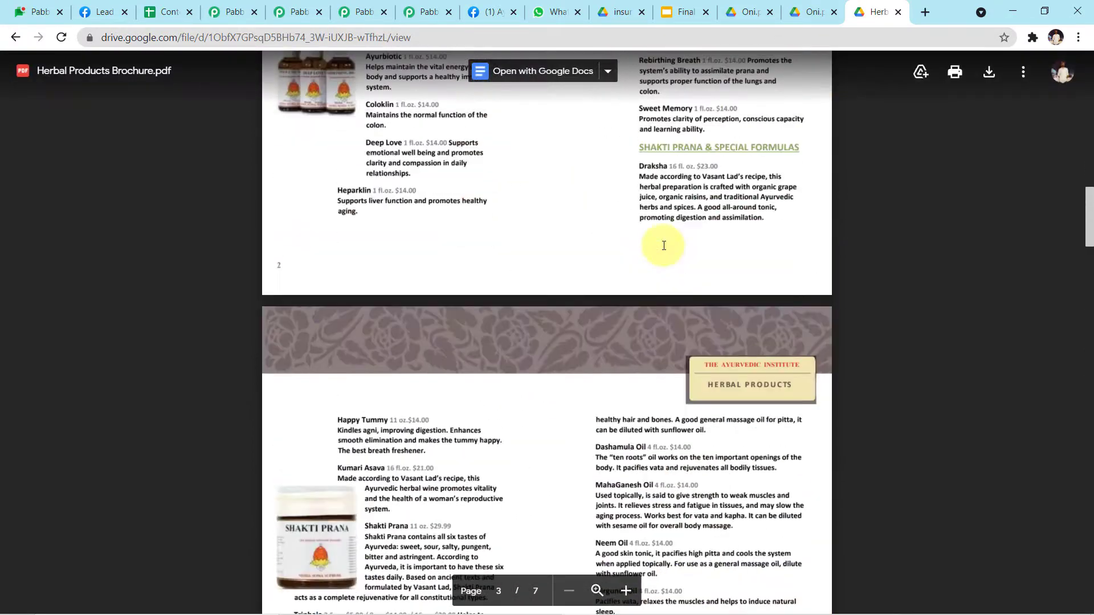
scroll(664, 246, "up", 20)
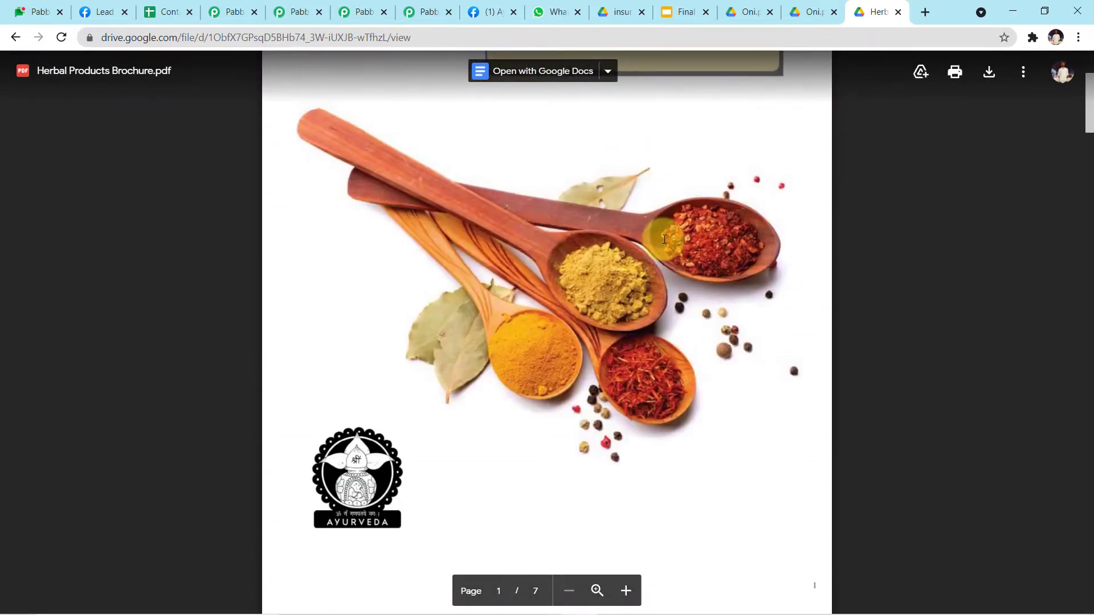
scroll(664, 240, "up", 4)
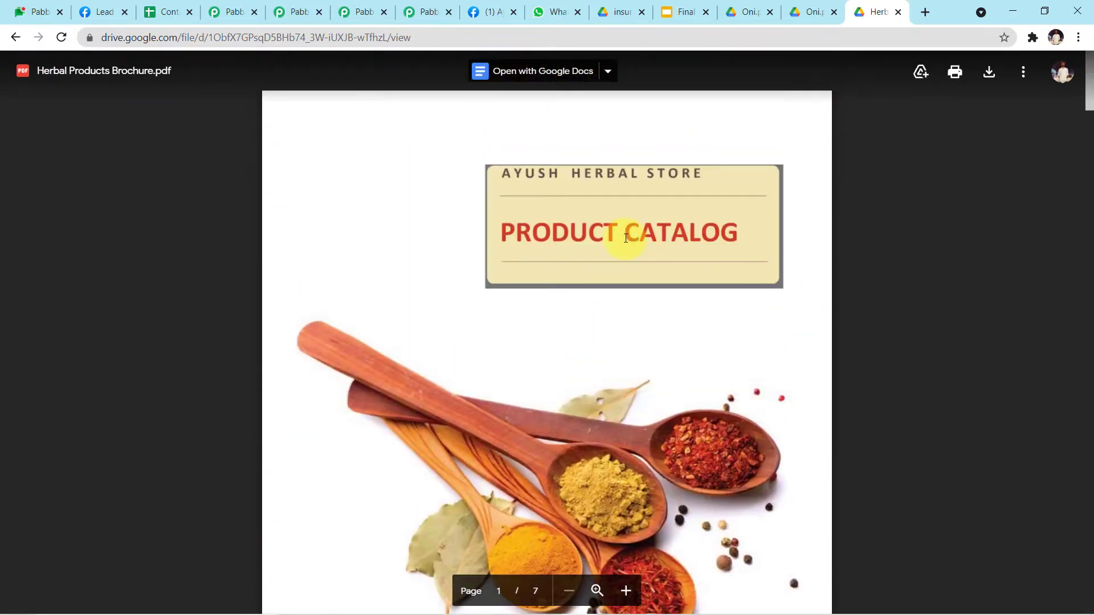
Step: Collapse the WhatsApp by 360Dialog action and scroll to the top of the Facebook to WhatsApp workflow
key("alt+Tab")
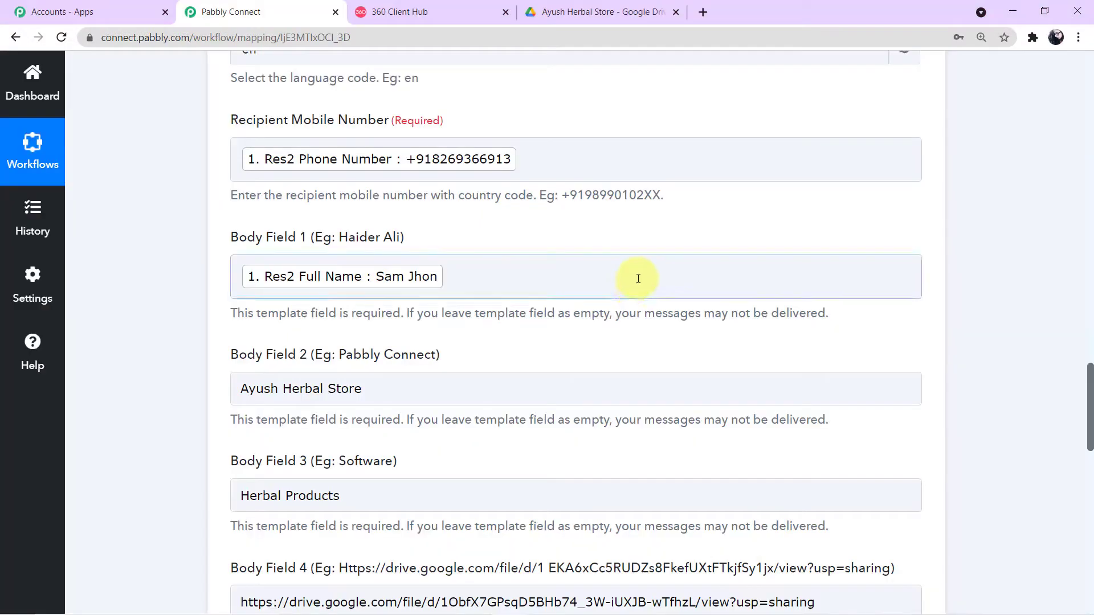
scroll(668, 227, "up", 4)
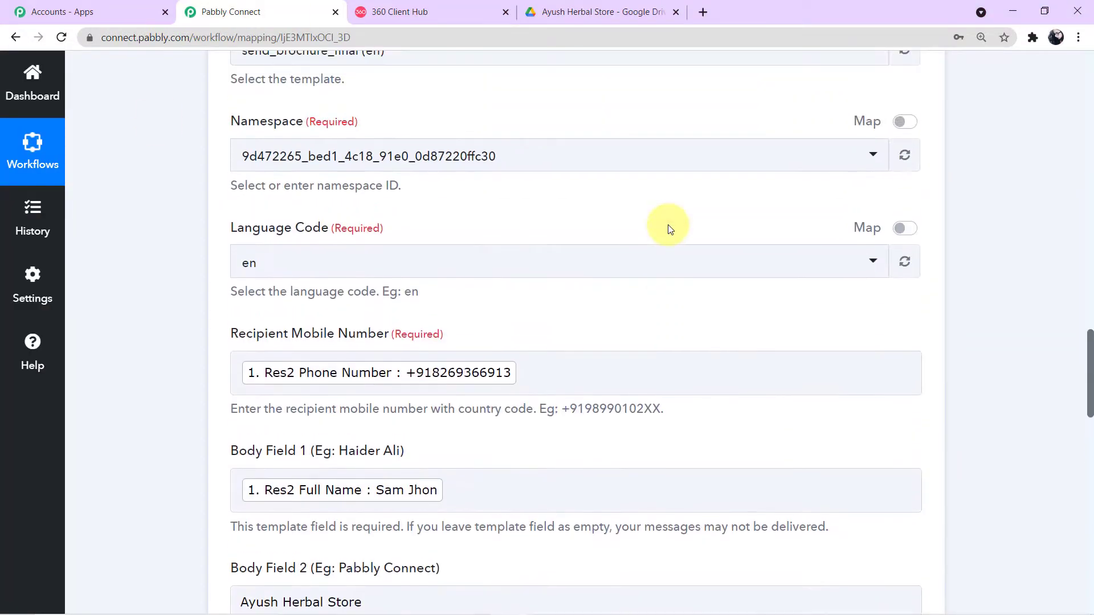
scroll(668, 227, "up", 8)
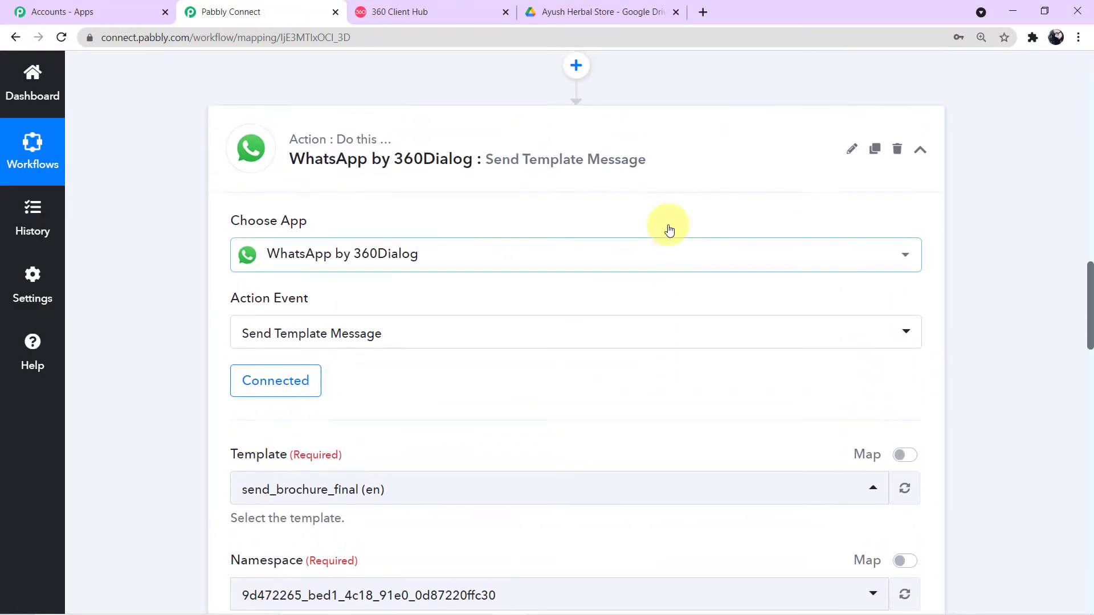
scroll(668, 227, "up", 1)
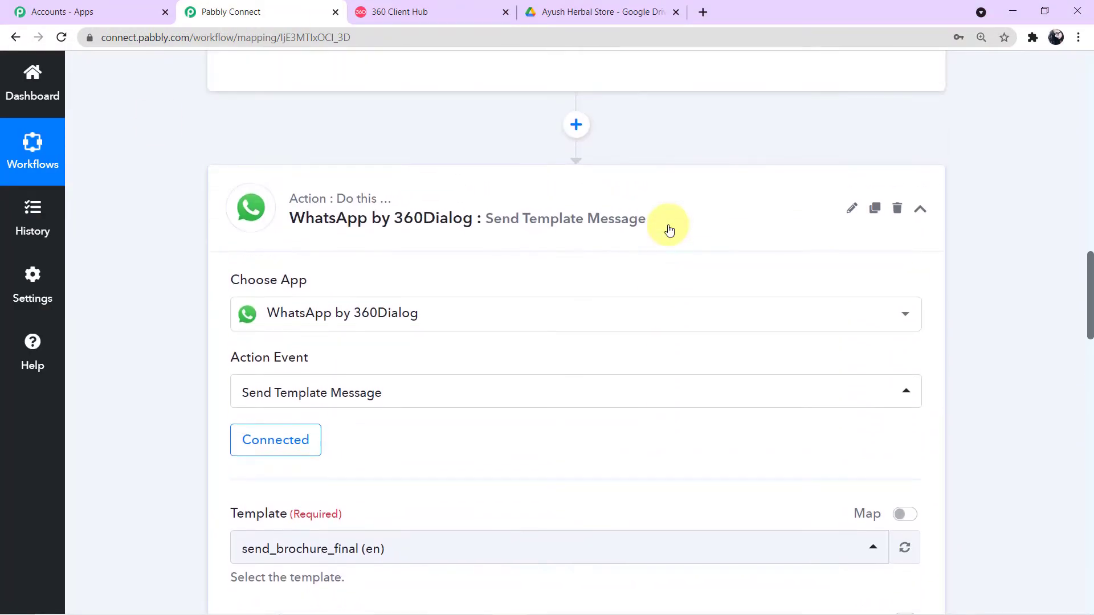
left_click(917, 211)
scroll(598, 237, "up", 9)
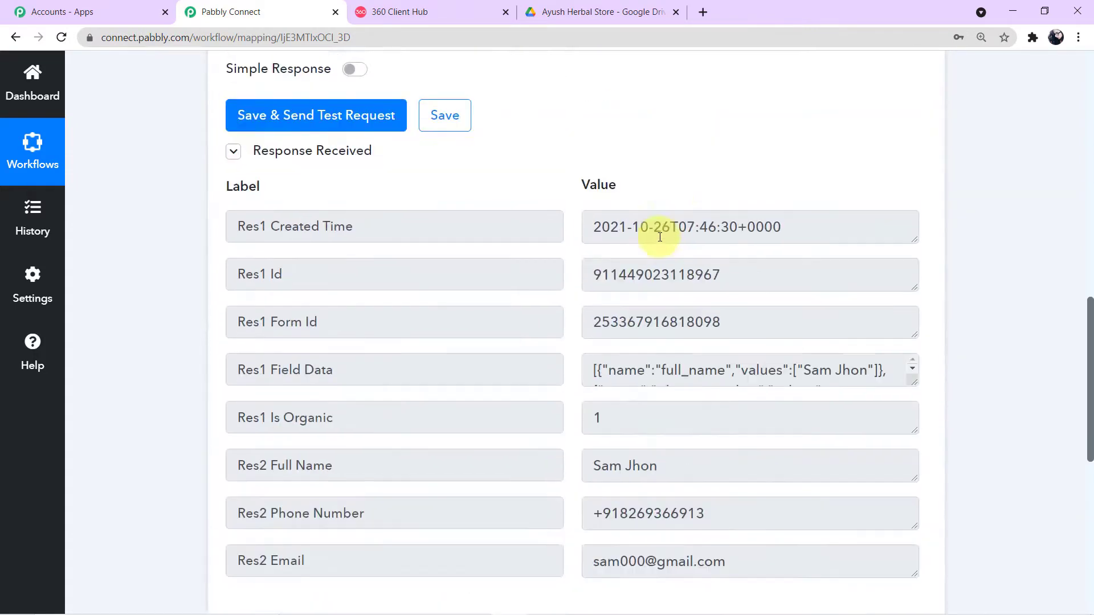
scroll(660, 237, "up", 9)
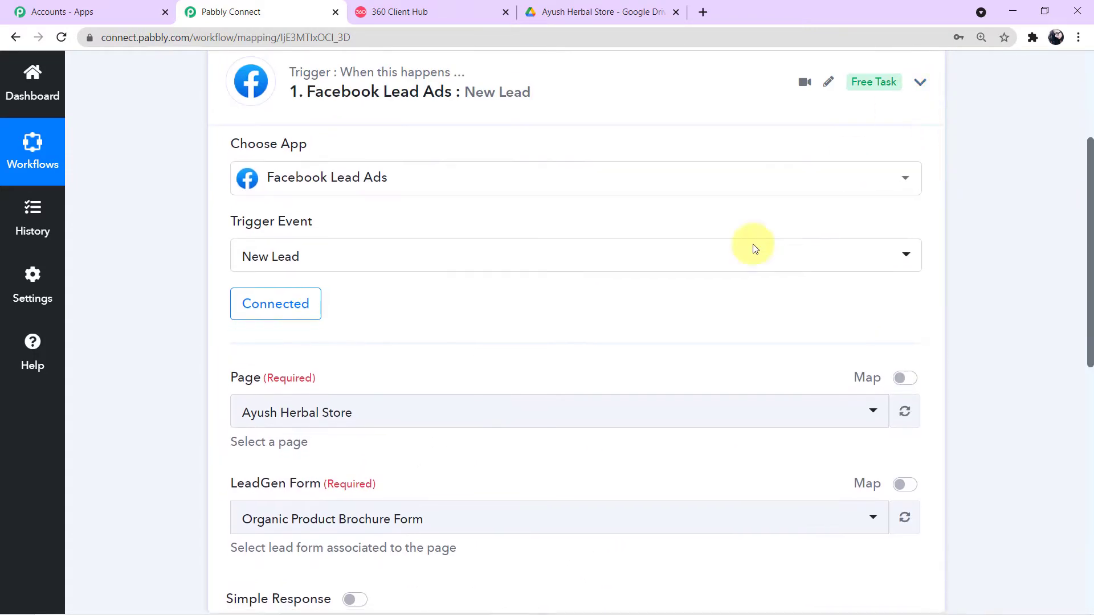
scroll(692, 273, "up", 2)
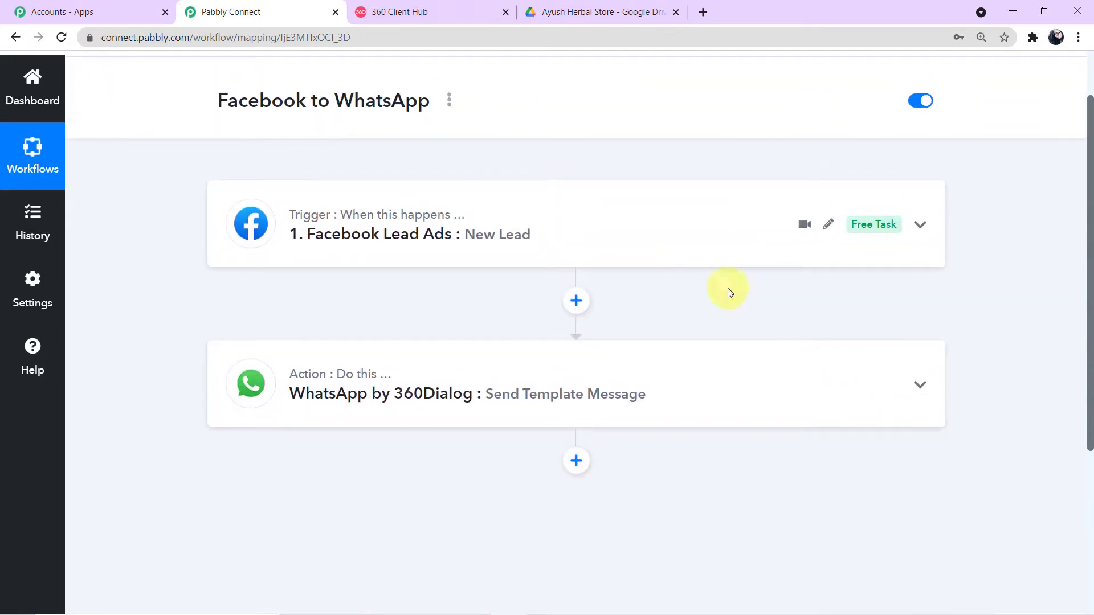